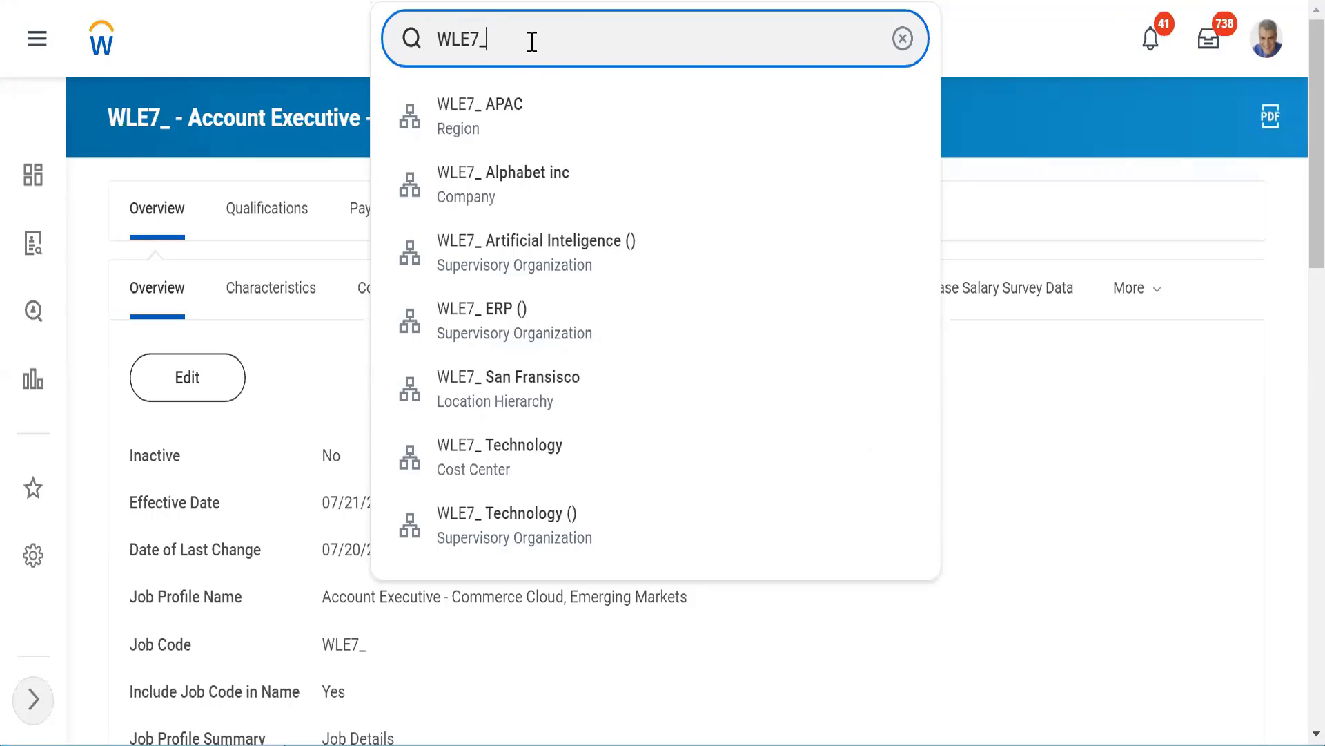
Step: Open the WLE7_ Technology () supervisory organization from the WLE7_ search results
left_click(469, 533)
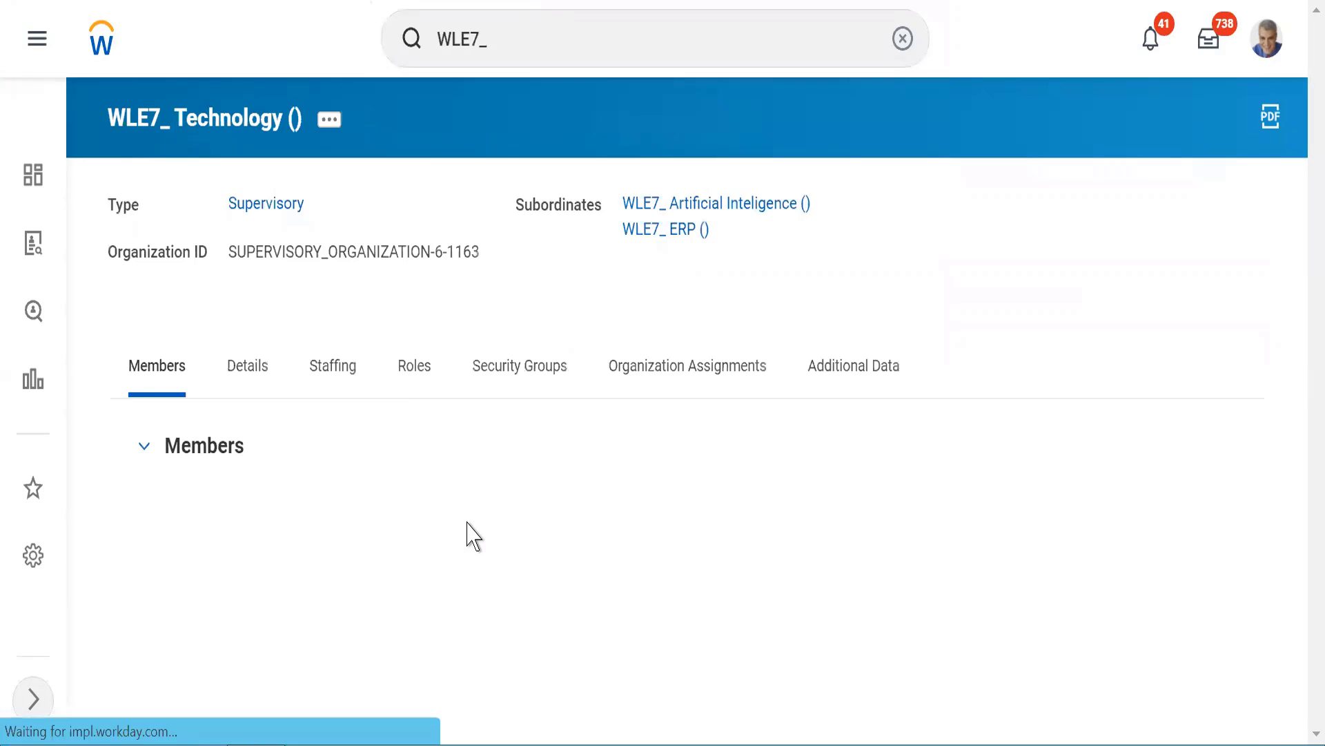
Step: Confirm Technology uses Job Management, then open WLE7_ Artificial Inteligence (), which uses Position Management
left_click(328, 382)
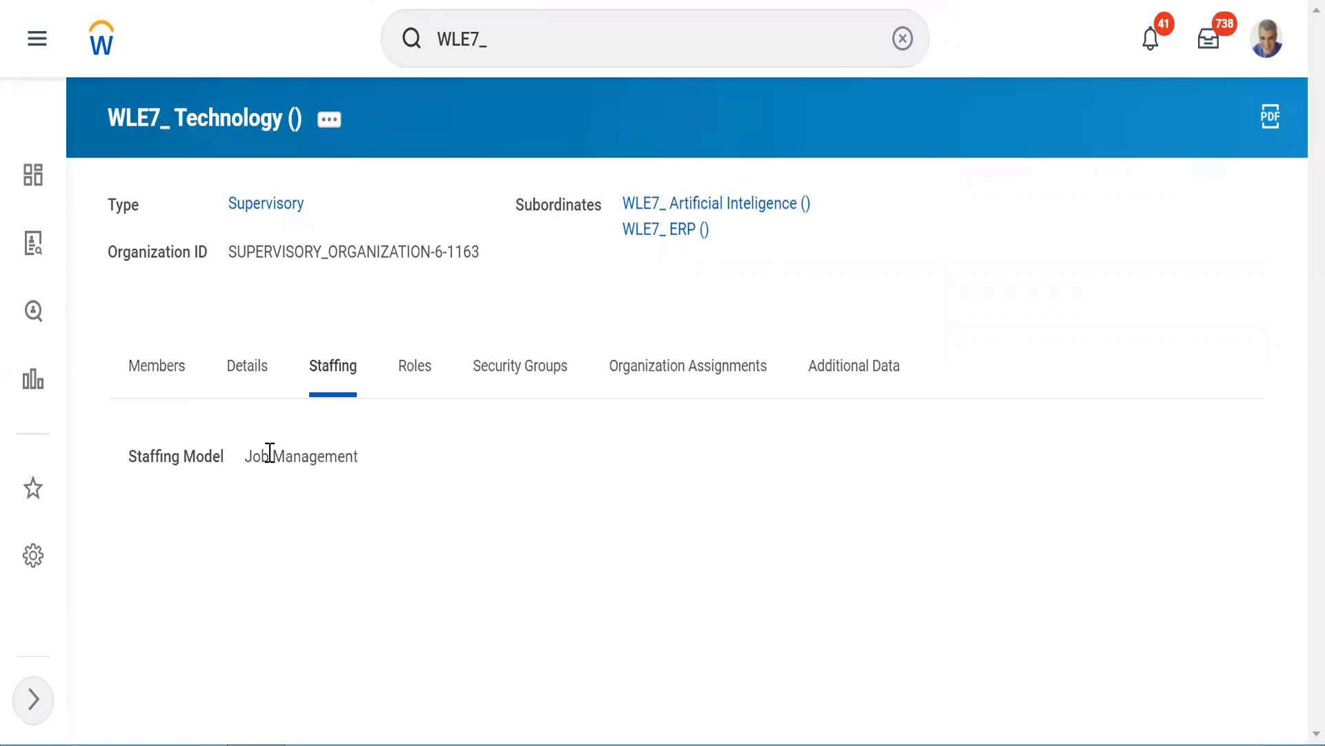
left_click_drag(253, 449, 321, 463)
left_click(685, 205)
left_click(328, 378)
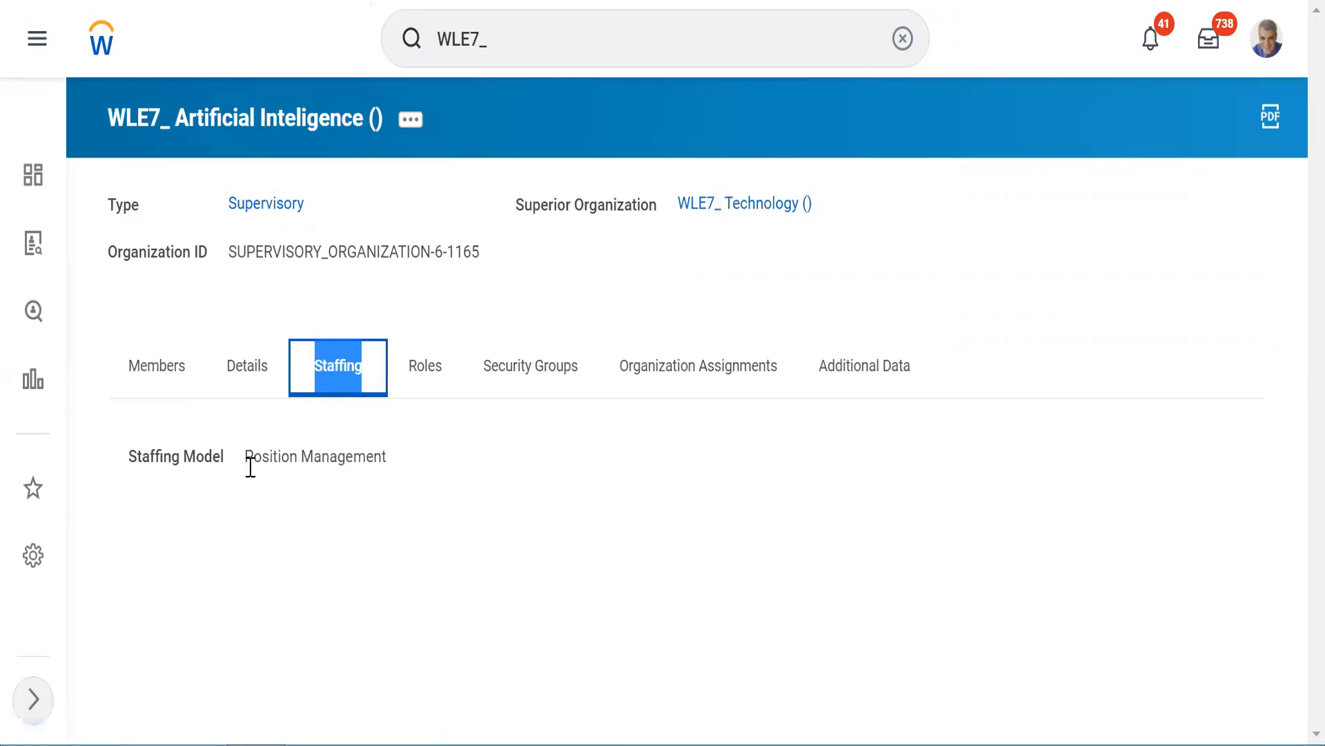
left_click_drag(254, 457, 355, 452)
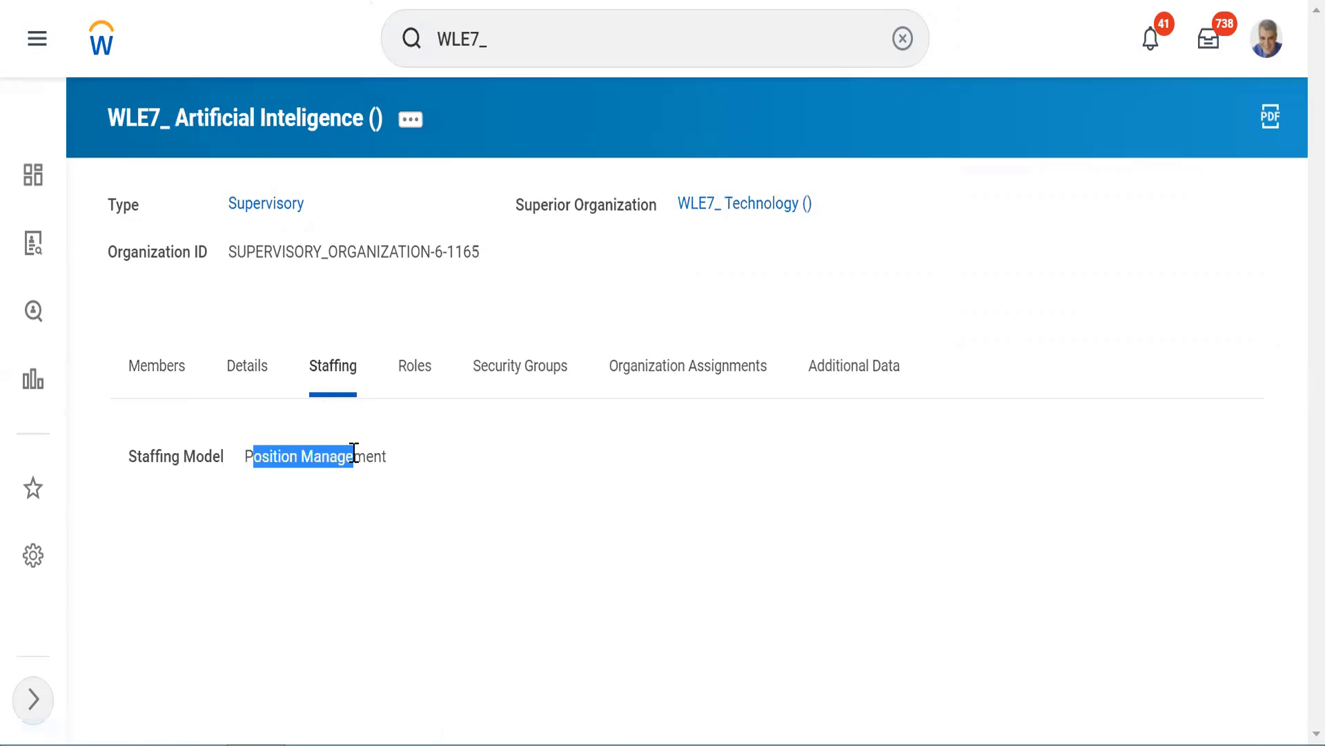
left_click(349, 311)
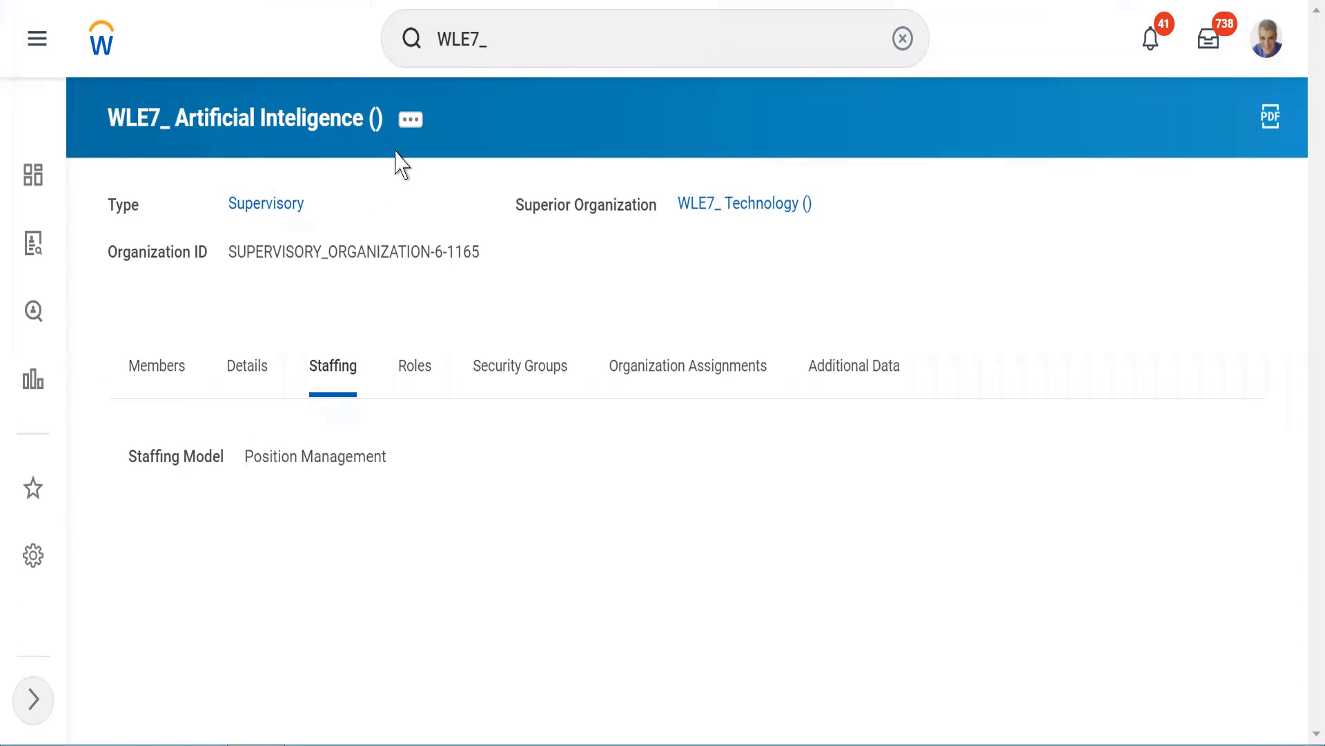
Step: Choose Staffing > Create Position from the organization's related actions menu
left_click(411, 122)
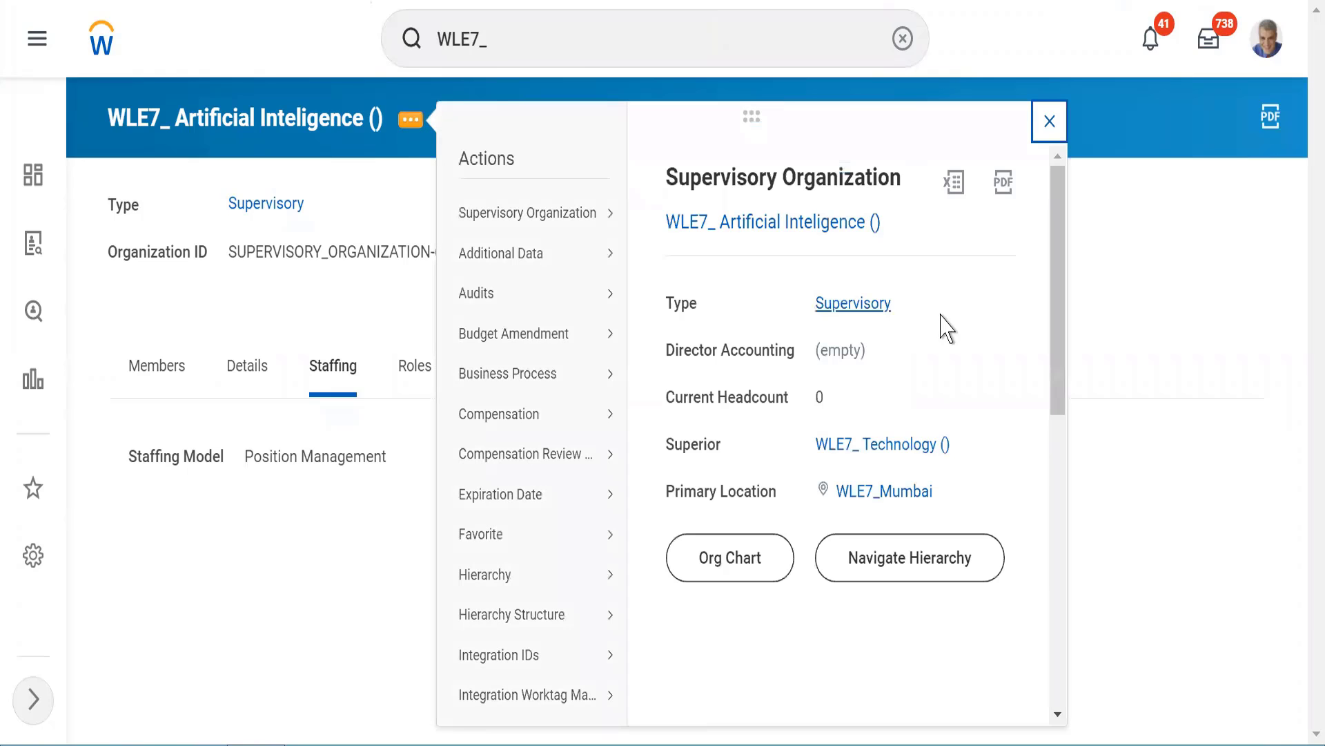
scroll(1063, 608, "down", 7)
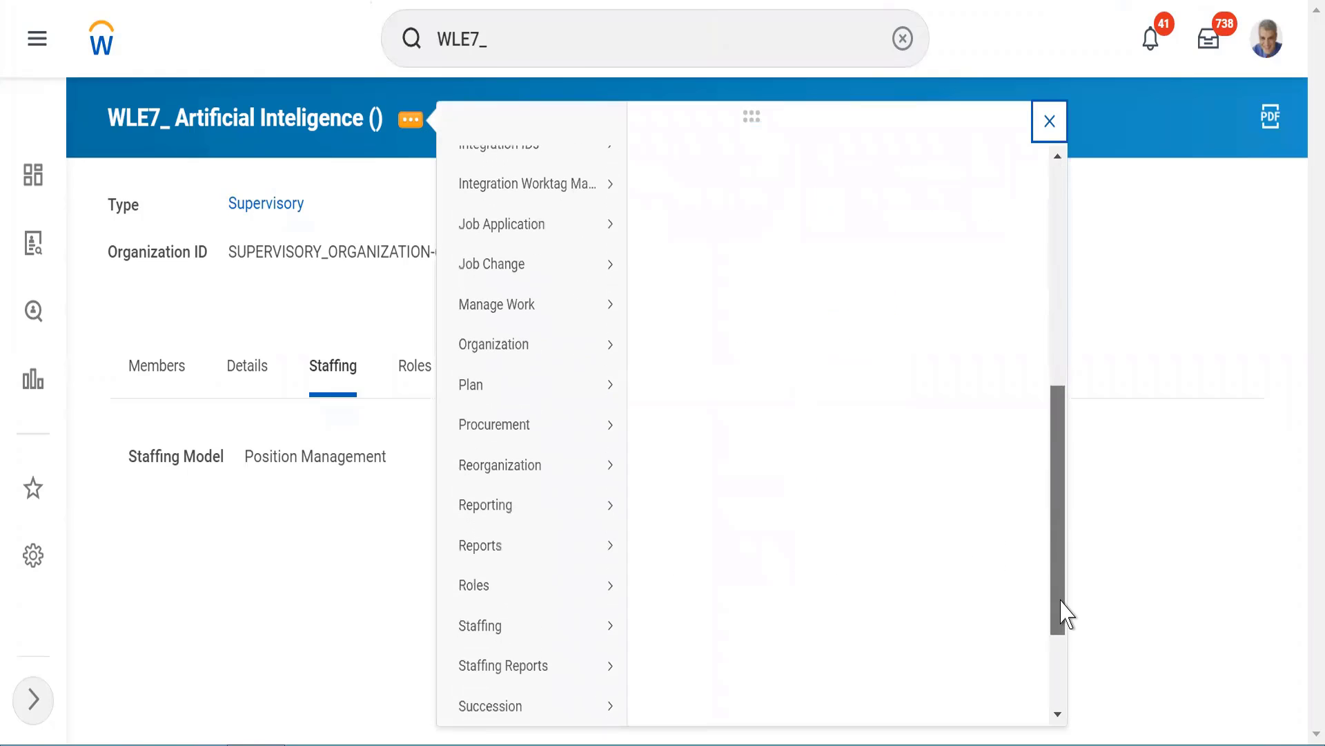
mouse_move(582, 631)
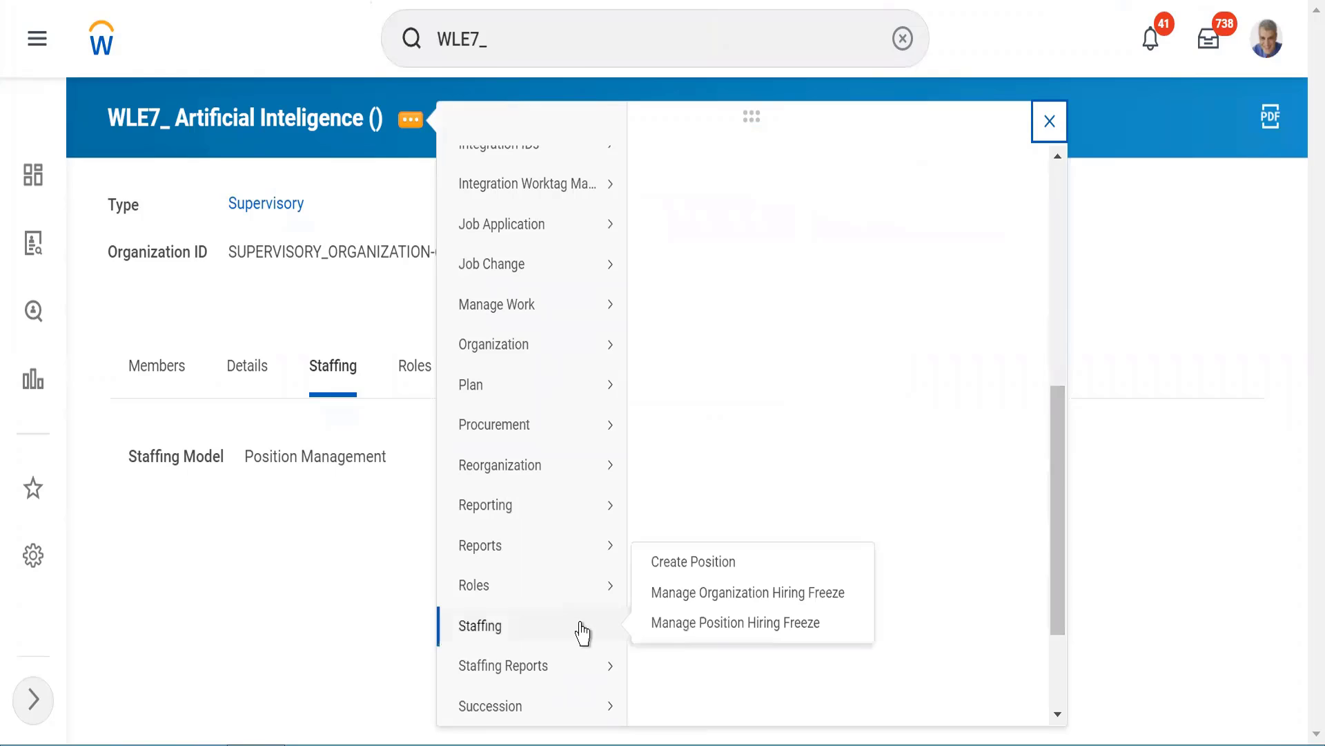
left_click(691, 567)
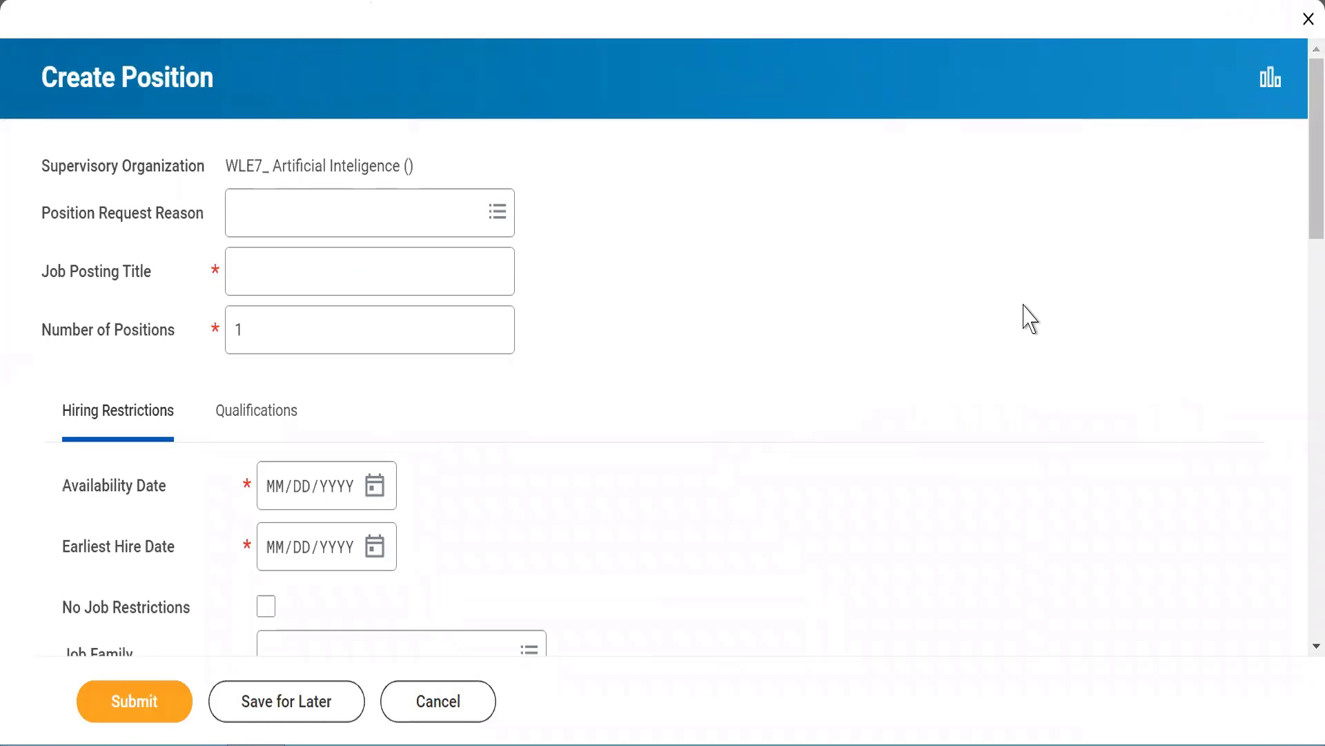
Step: Set the position request reason to Create Position > Position Request > Understaffed
left_click(244, 207)
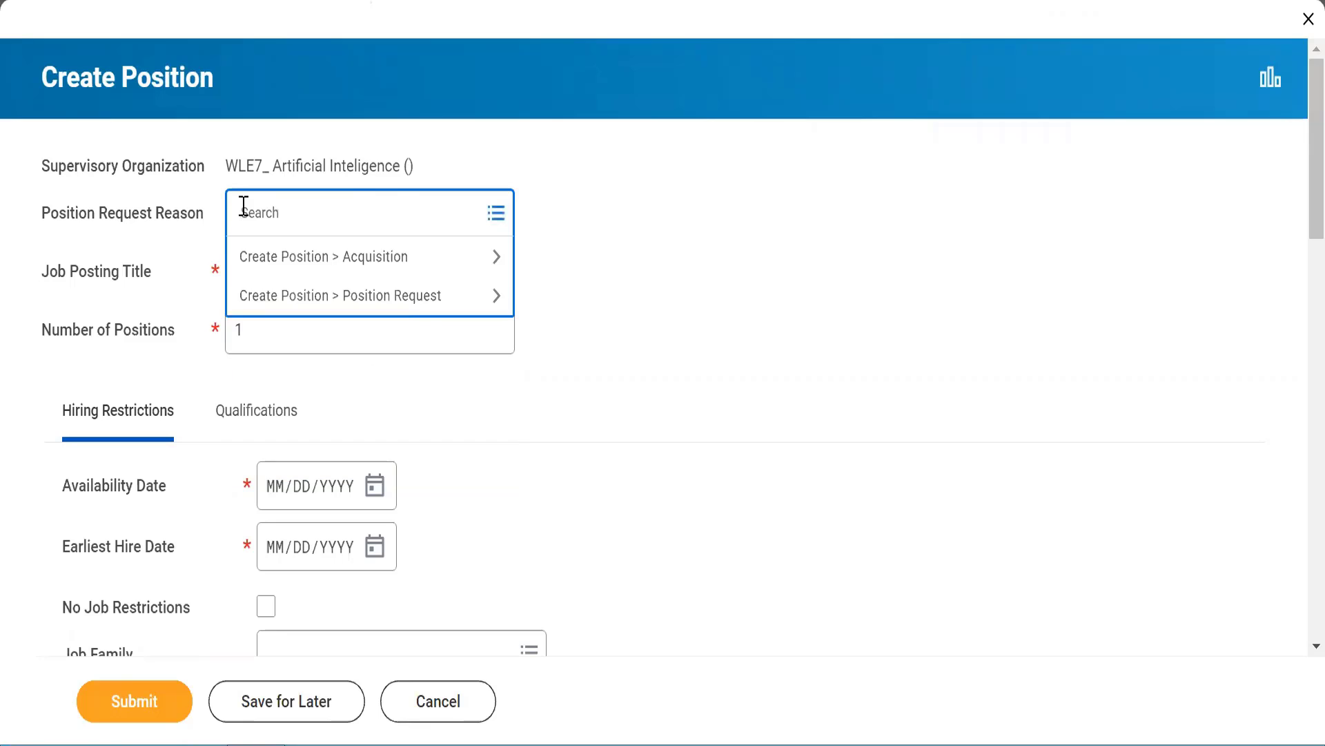
left_click(312, 297)
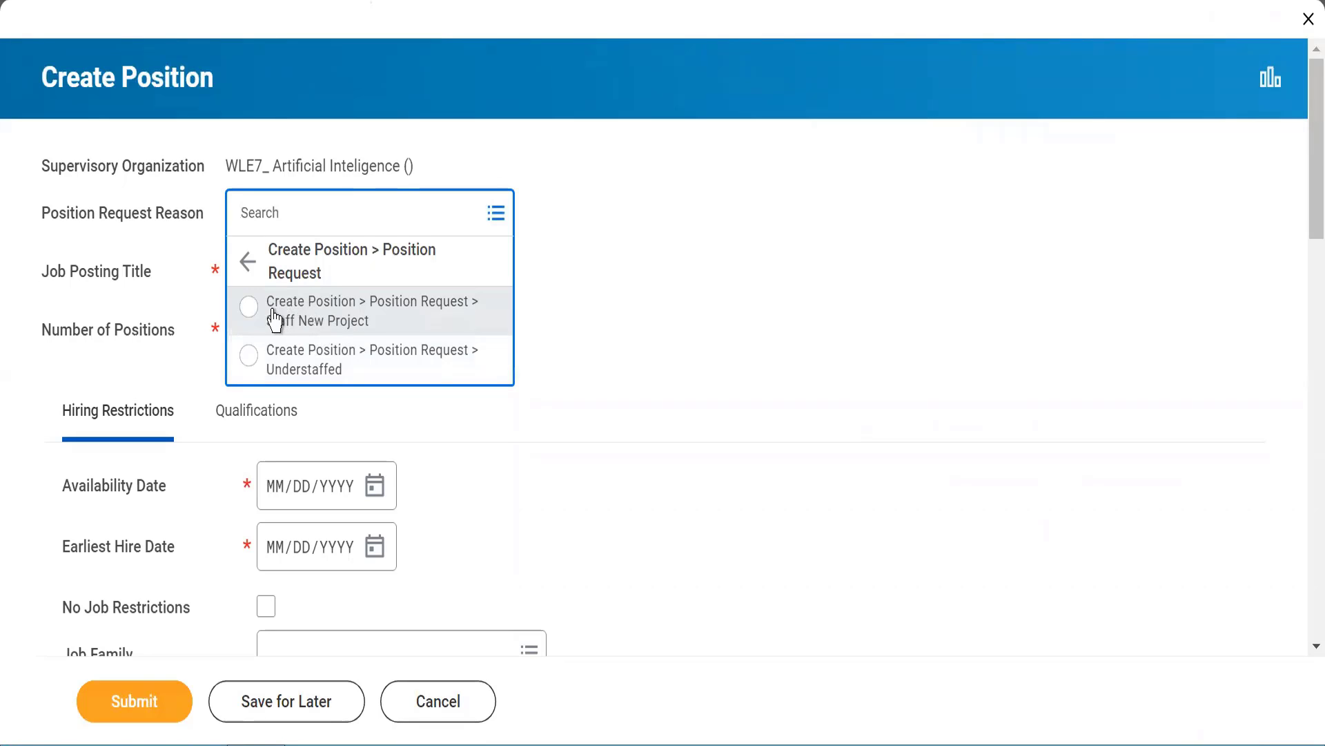
left_click(332, 322)
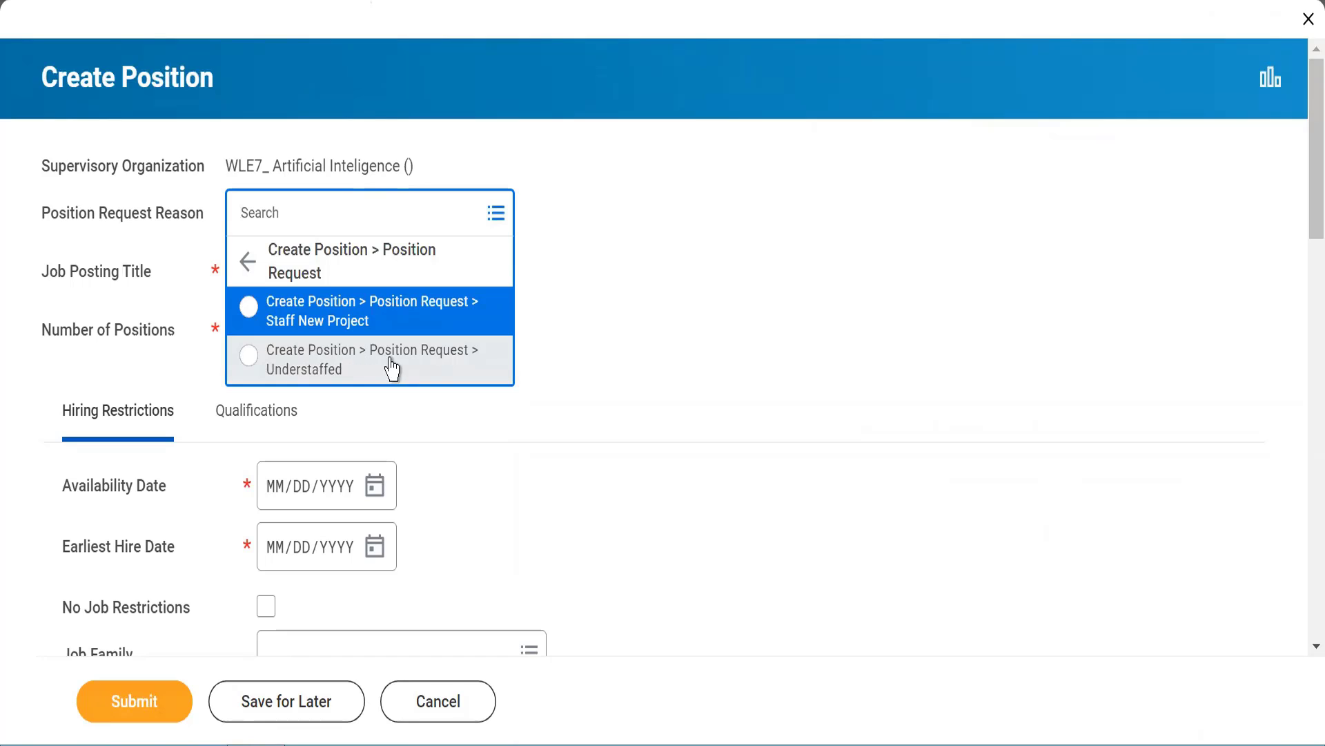
left_click(249, 356)
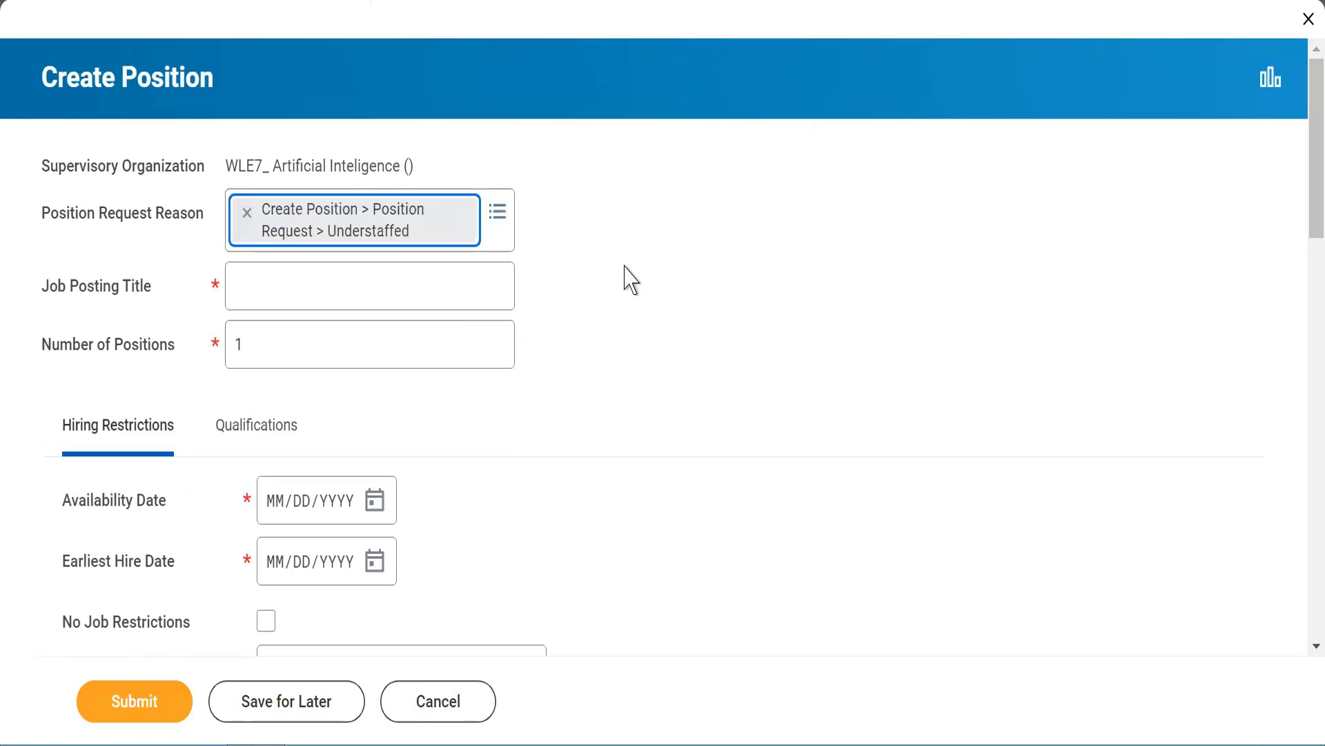
Step: Enter 'Account Executive' as the job posting title, leaving Number of Positions at 1
left_click(255, 291)
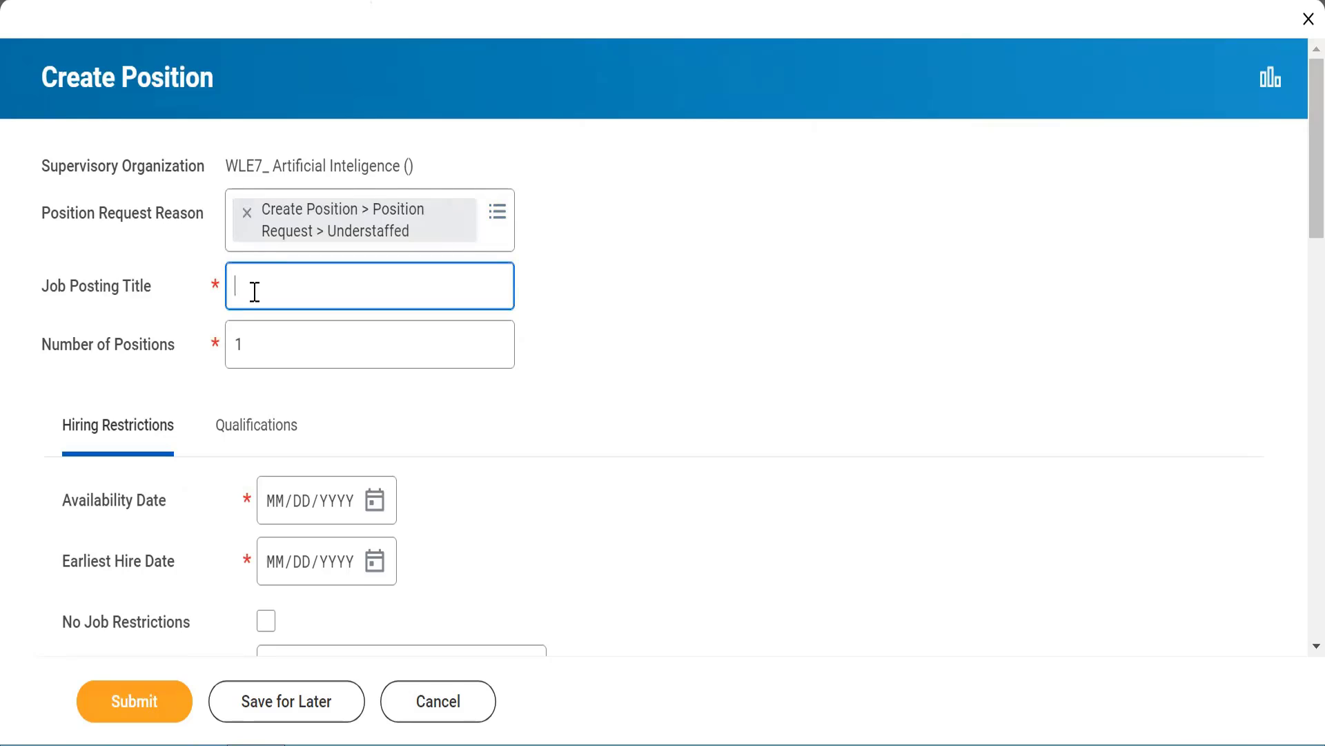
type("Accoun")
key("ctrl+a")
key("BackSpace")
type("Account Executive")
left_click(683, 370)
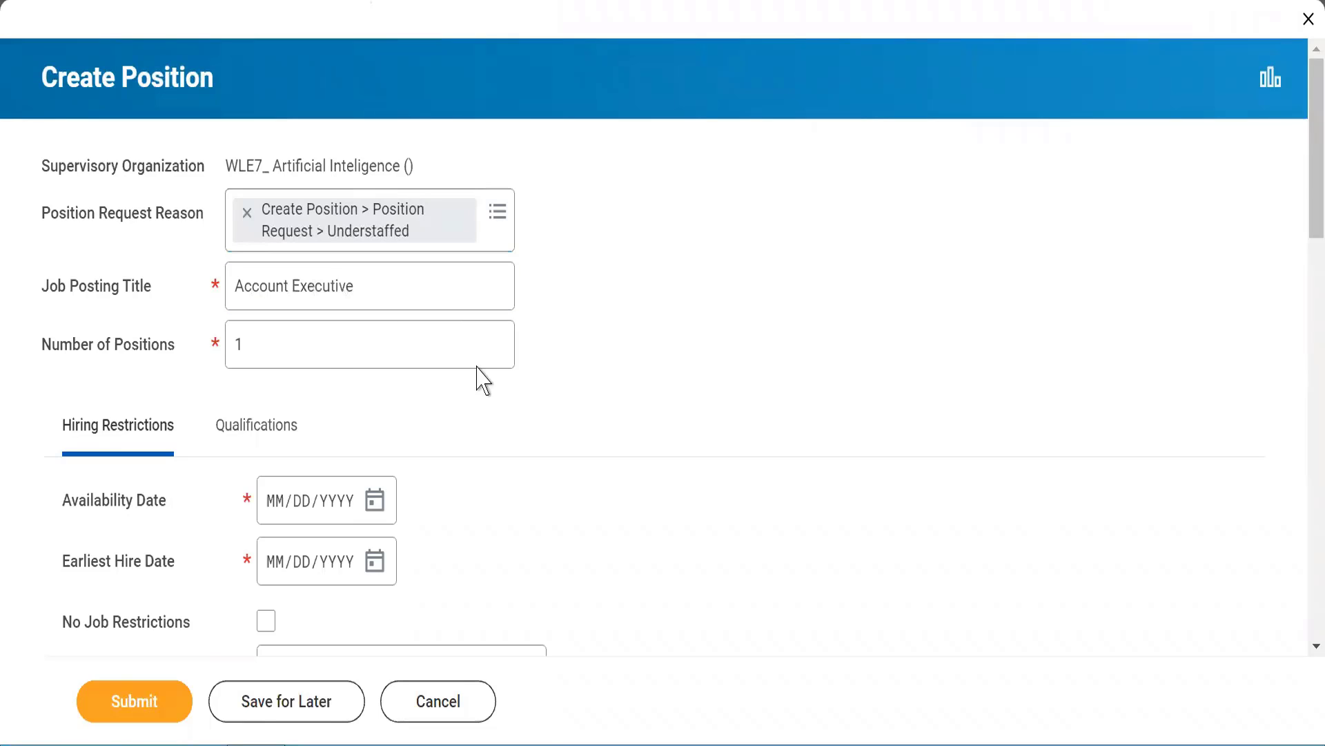
left_click(270, 338)
left_click(270, 337)
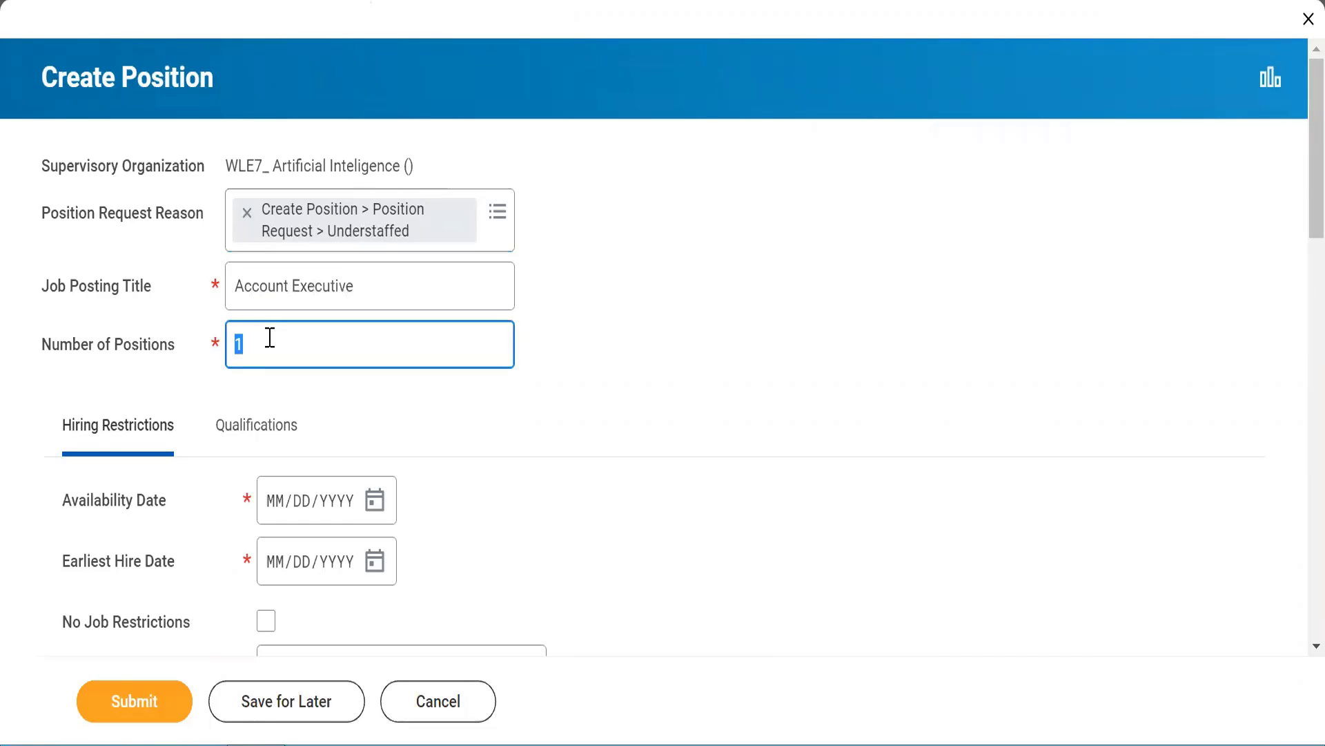
left_click(429, 413)
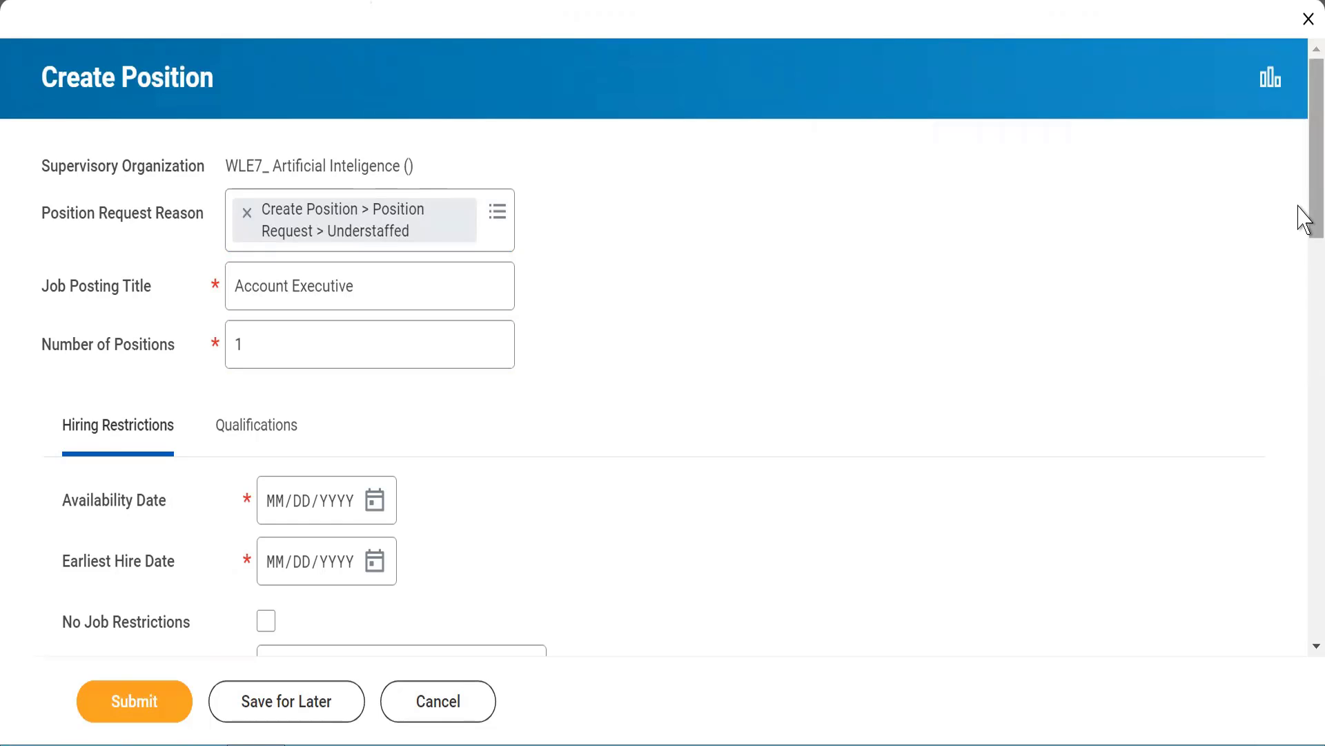
left_click_drag(1305, 216, 1311, 313)
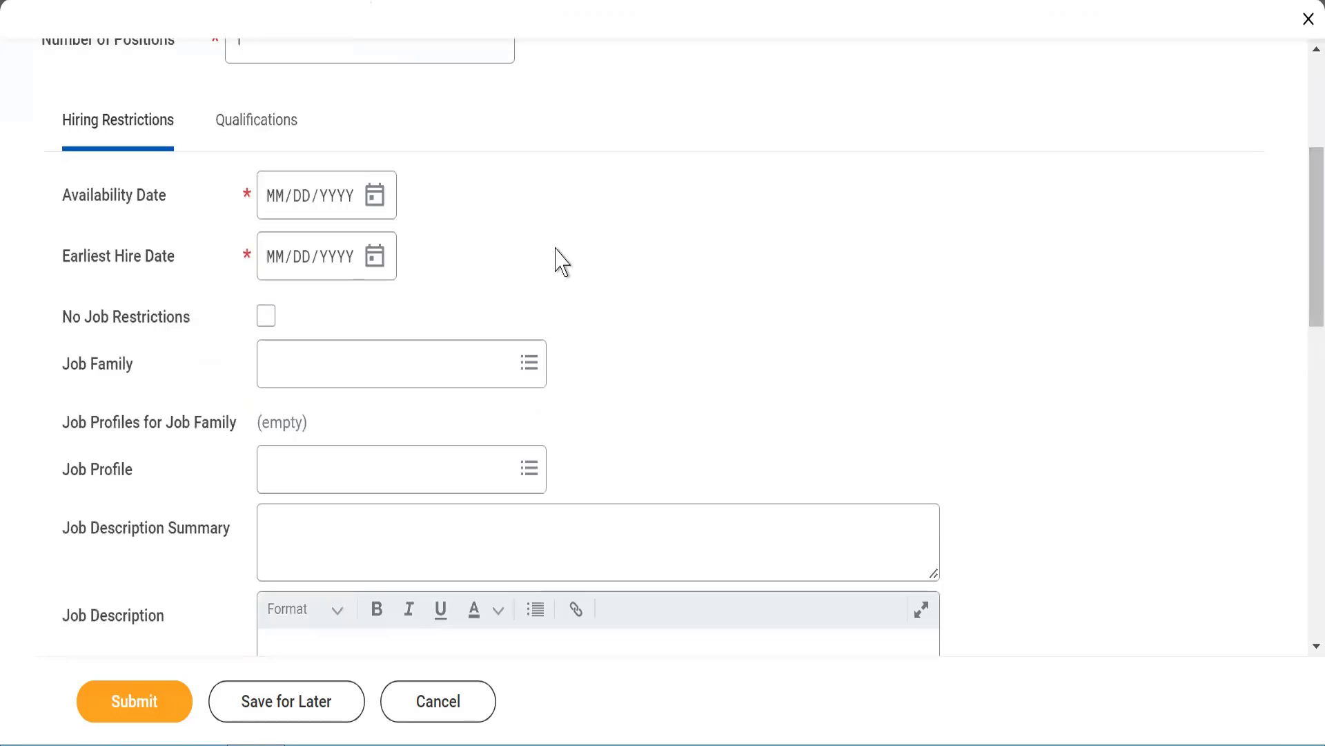
Step: Set both the availability date and earliest hire date to 07/21/2022
left_click(374, 208)
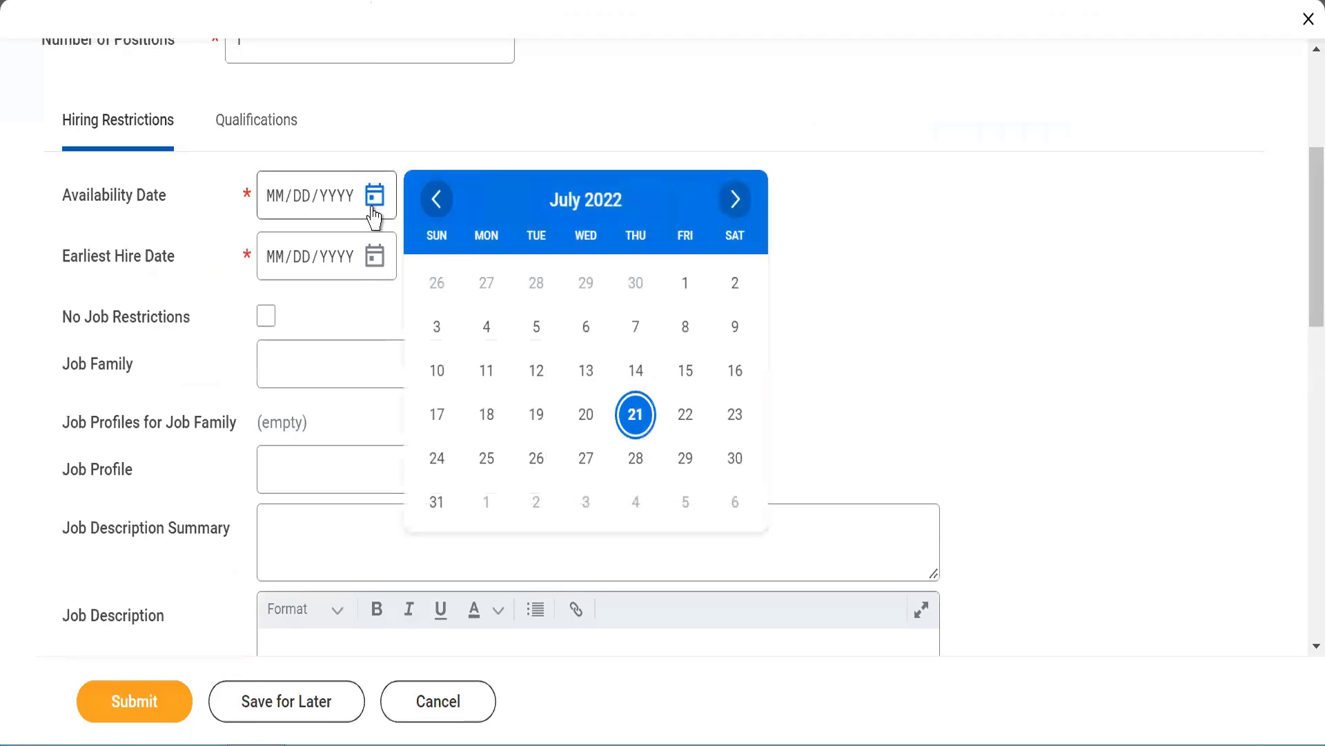
left_click(635, 419)
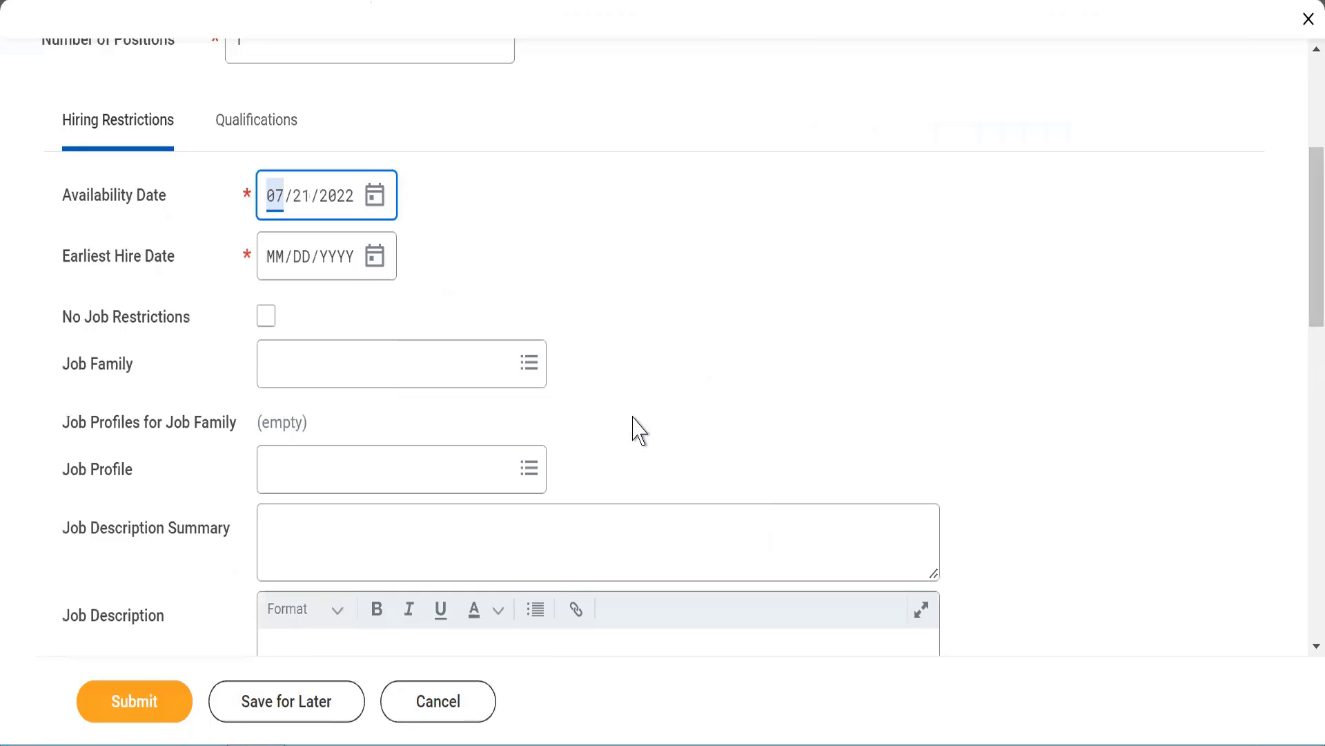
left_click(537, 227)
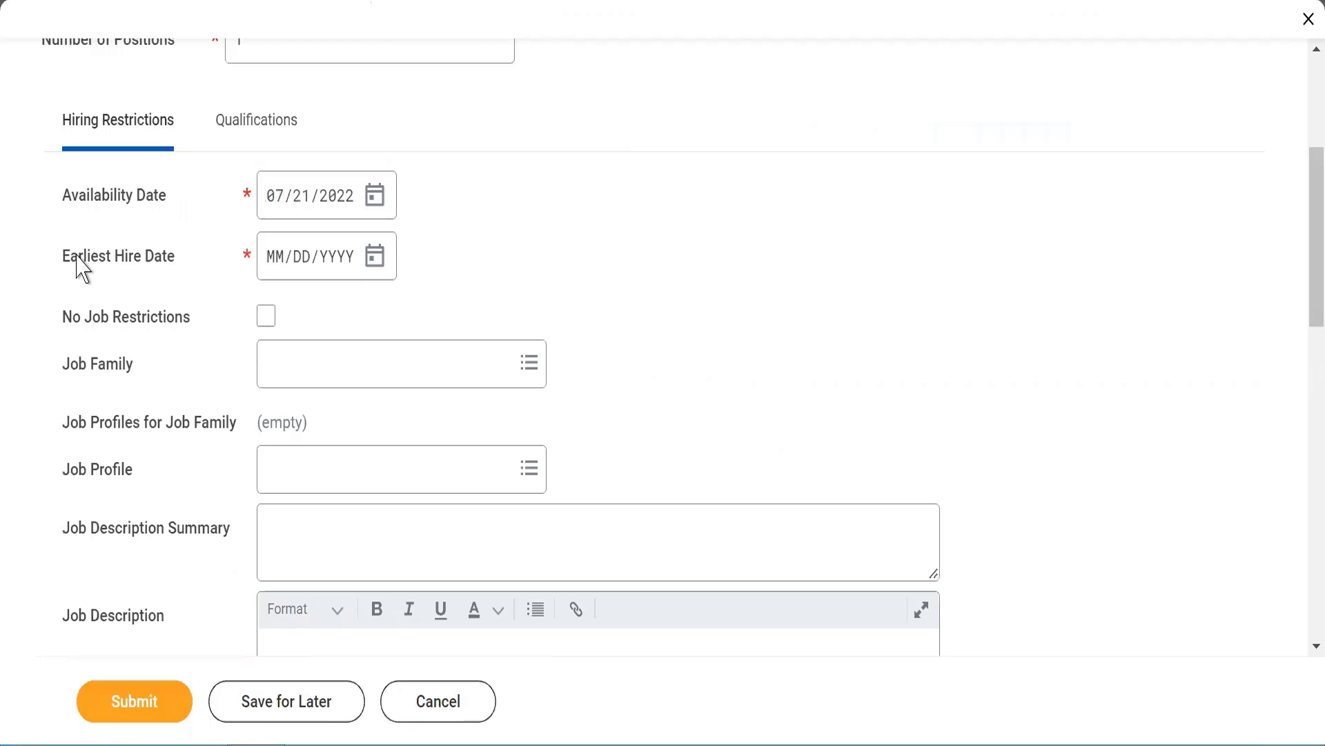
left_click(377, 262)
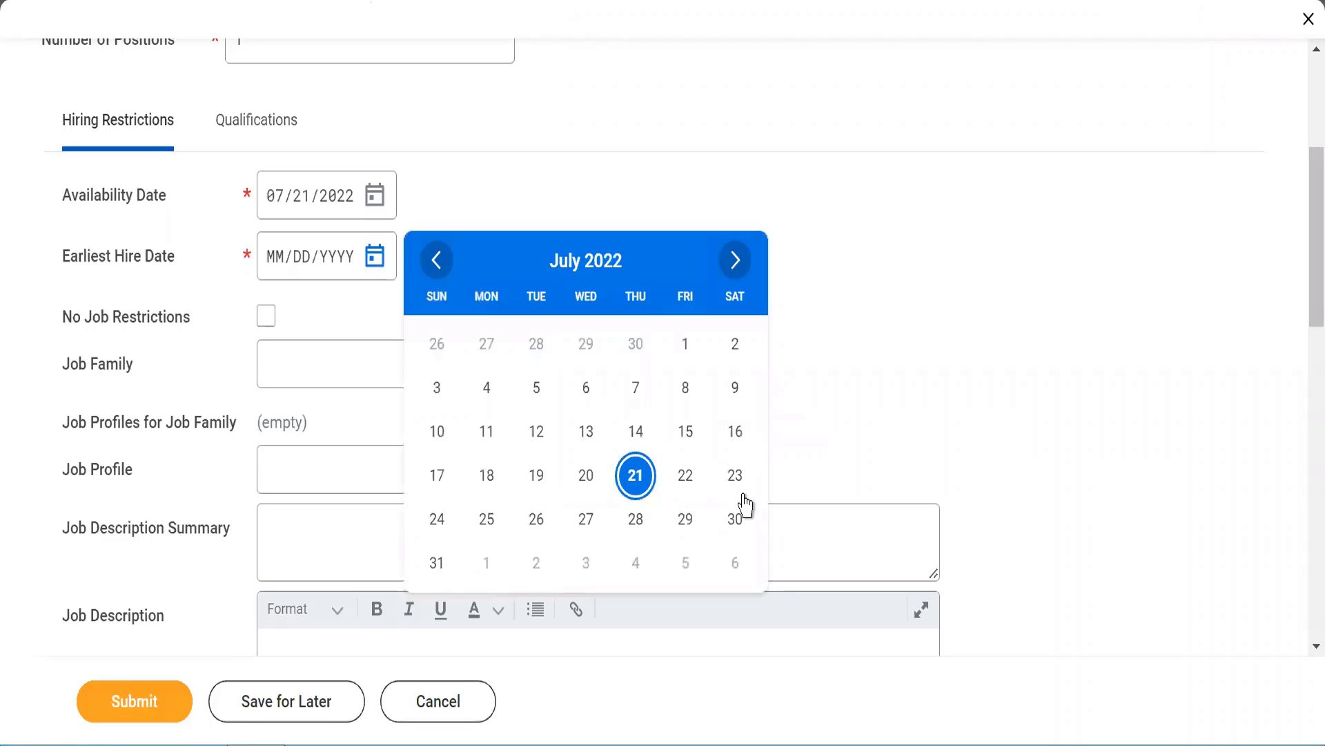
left_click(635, 477)
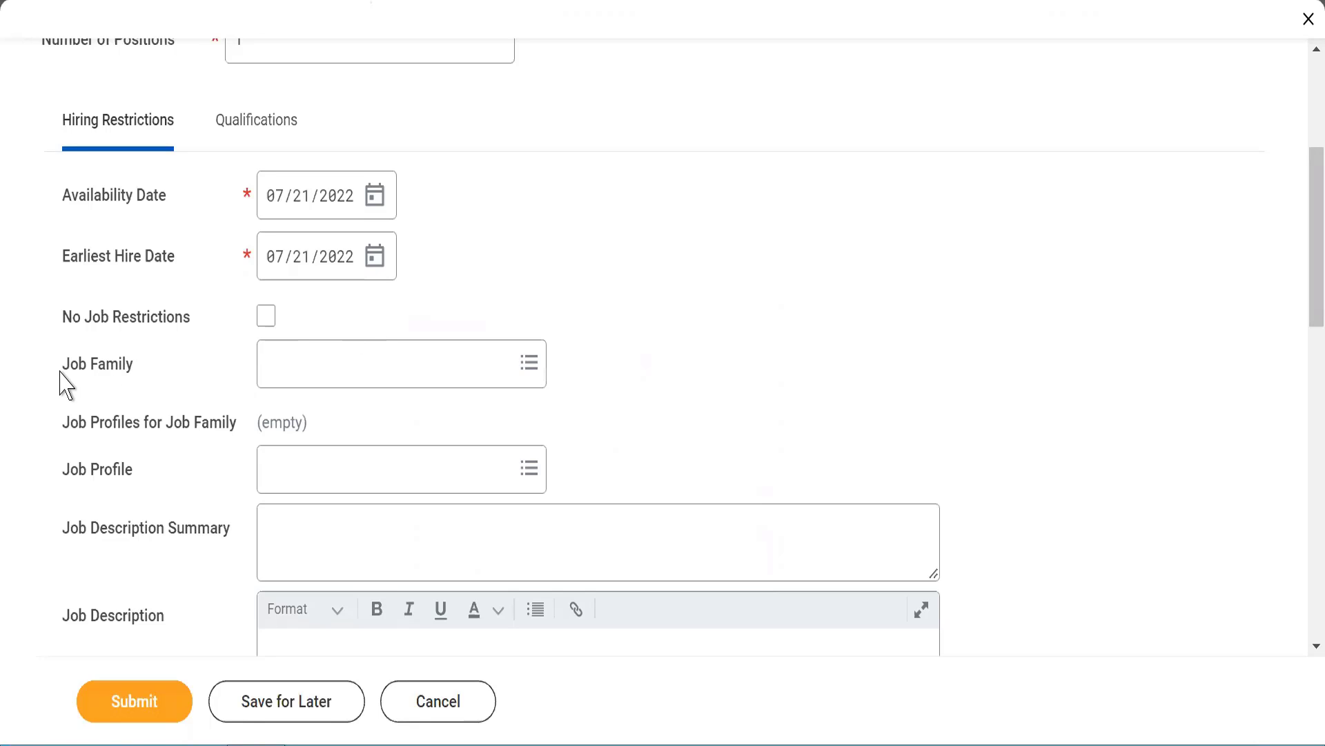
Step: Search the Job Family prompt for WLE7_ job families
left_click_drag(65, 376, 136, 378)
left_click(92, 380)
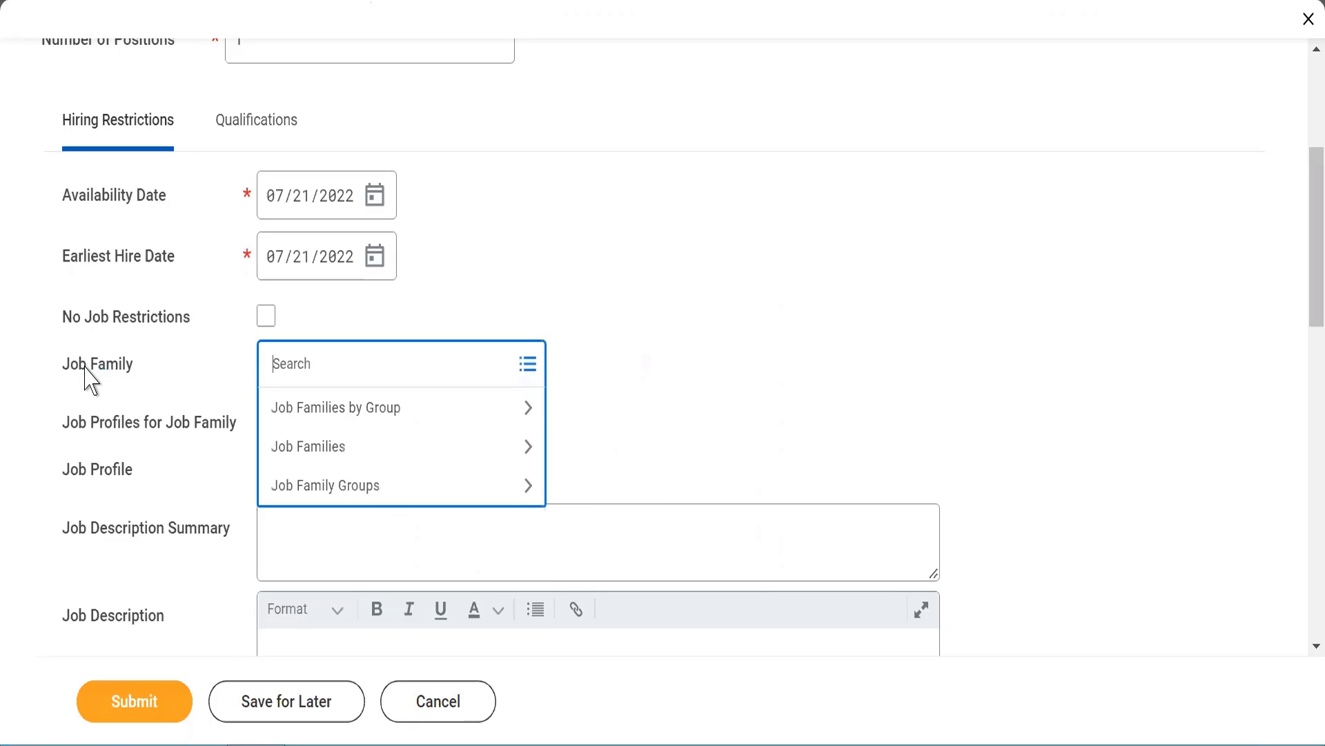
type("WLE7_")
key("Return")
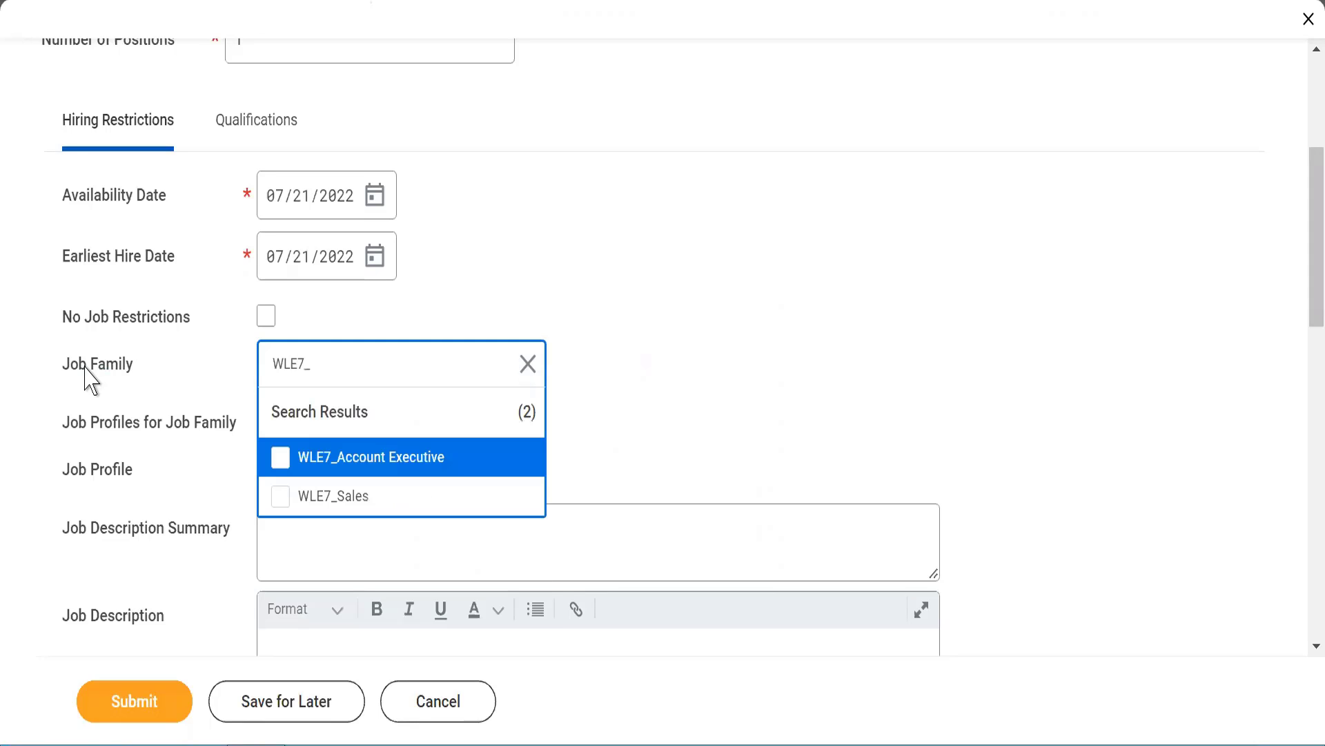
Step: Set job family WLE7_Account Executive and profile WLE7_ - Account Executive - Commerce Cloud, Emerging Markets
left_click(279, 457)
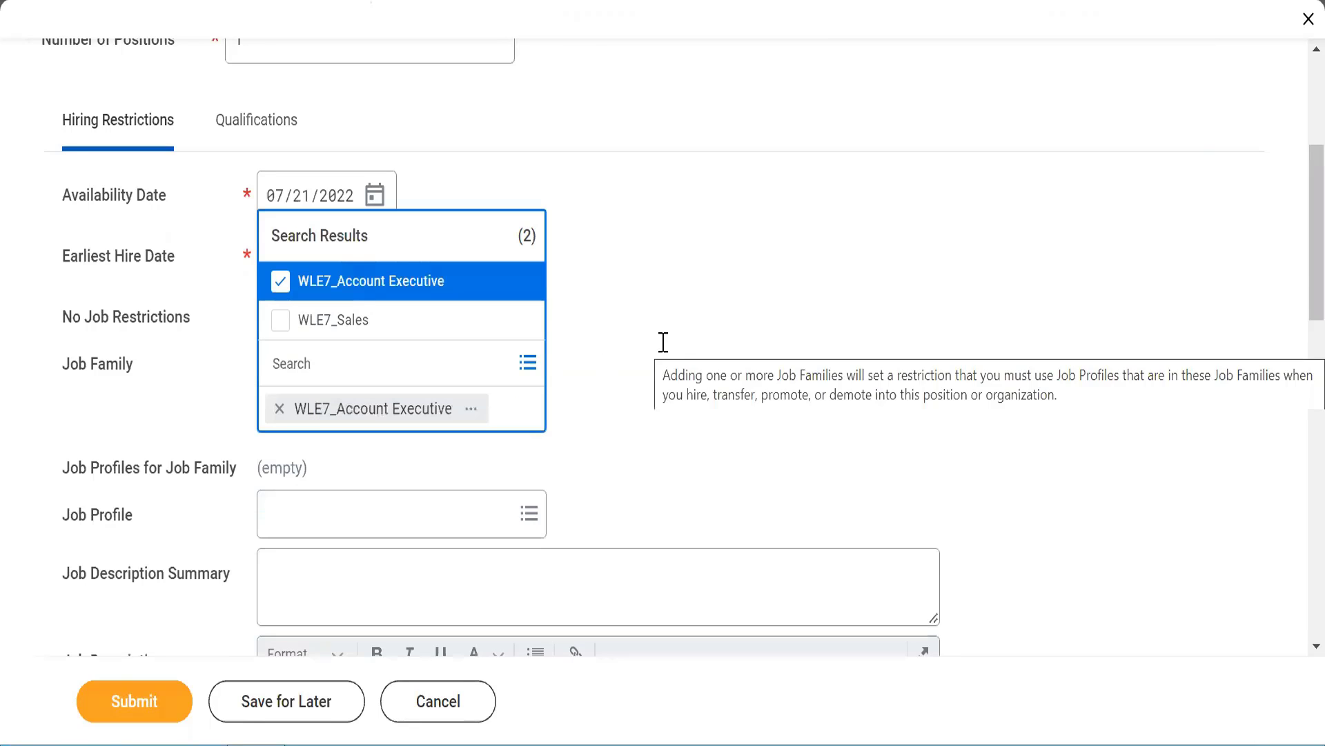
left_click(663, 355)
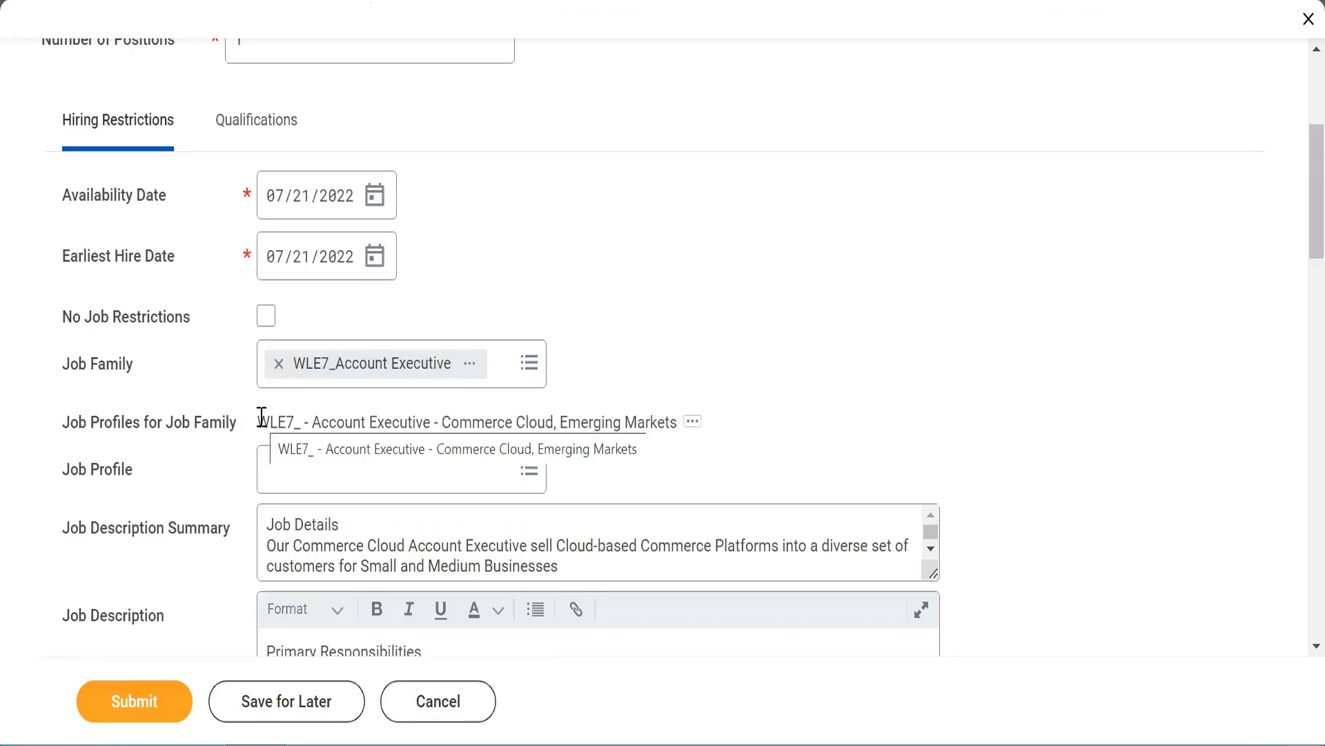
left_click_drag(262, 417, 689, 422)
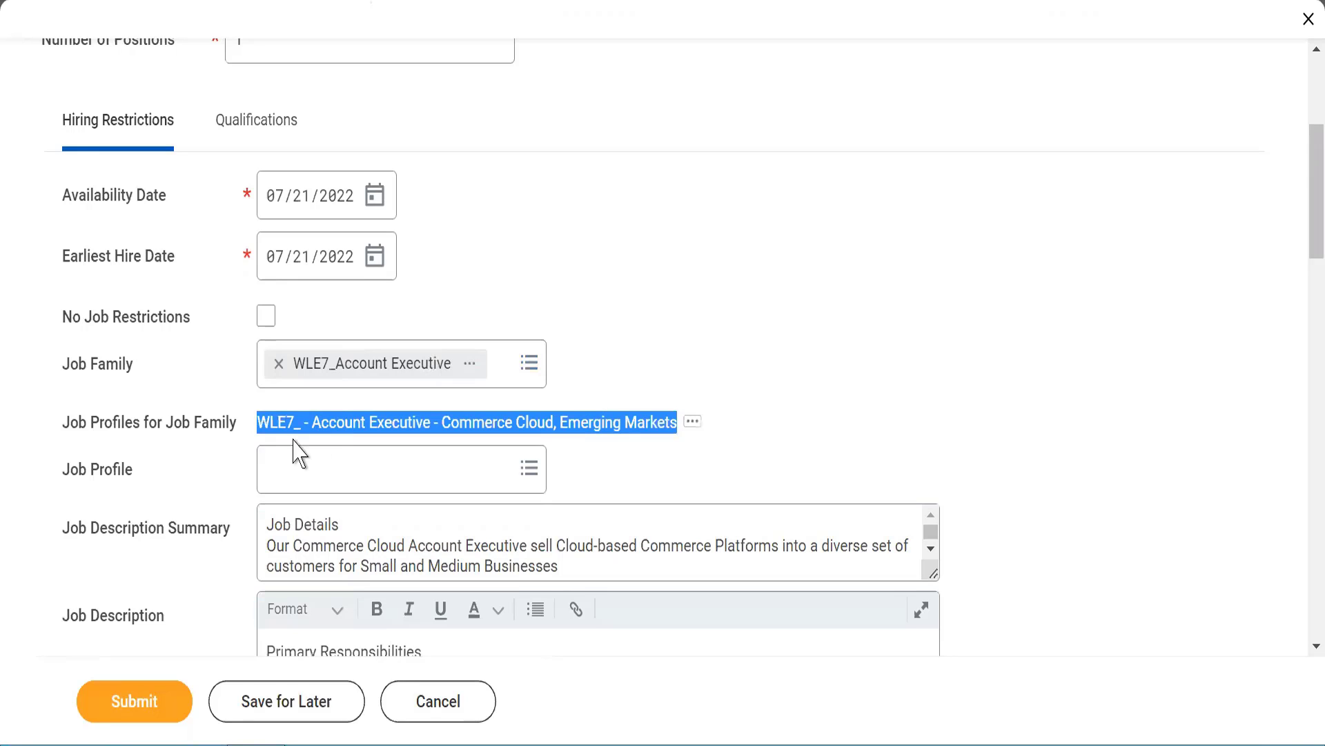
mouse_move(272, 478)
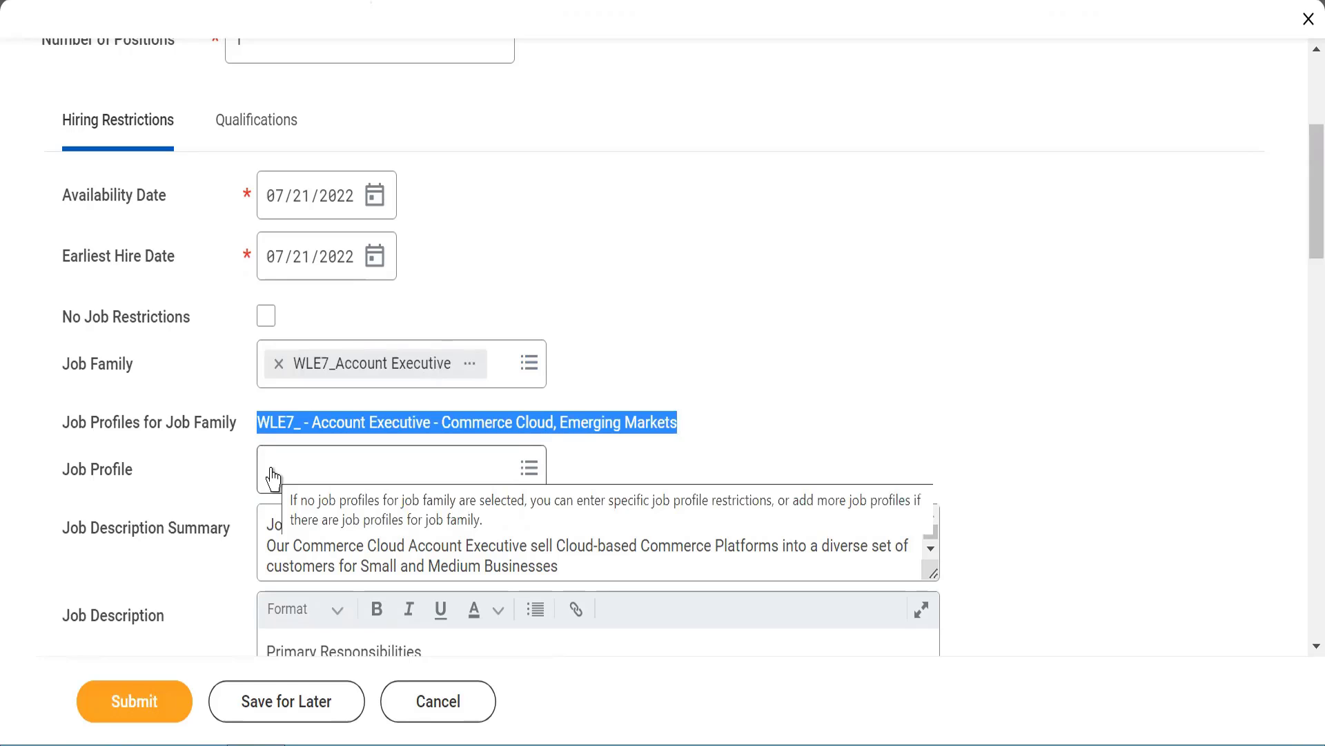
left_click(272, 476)
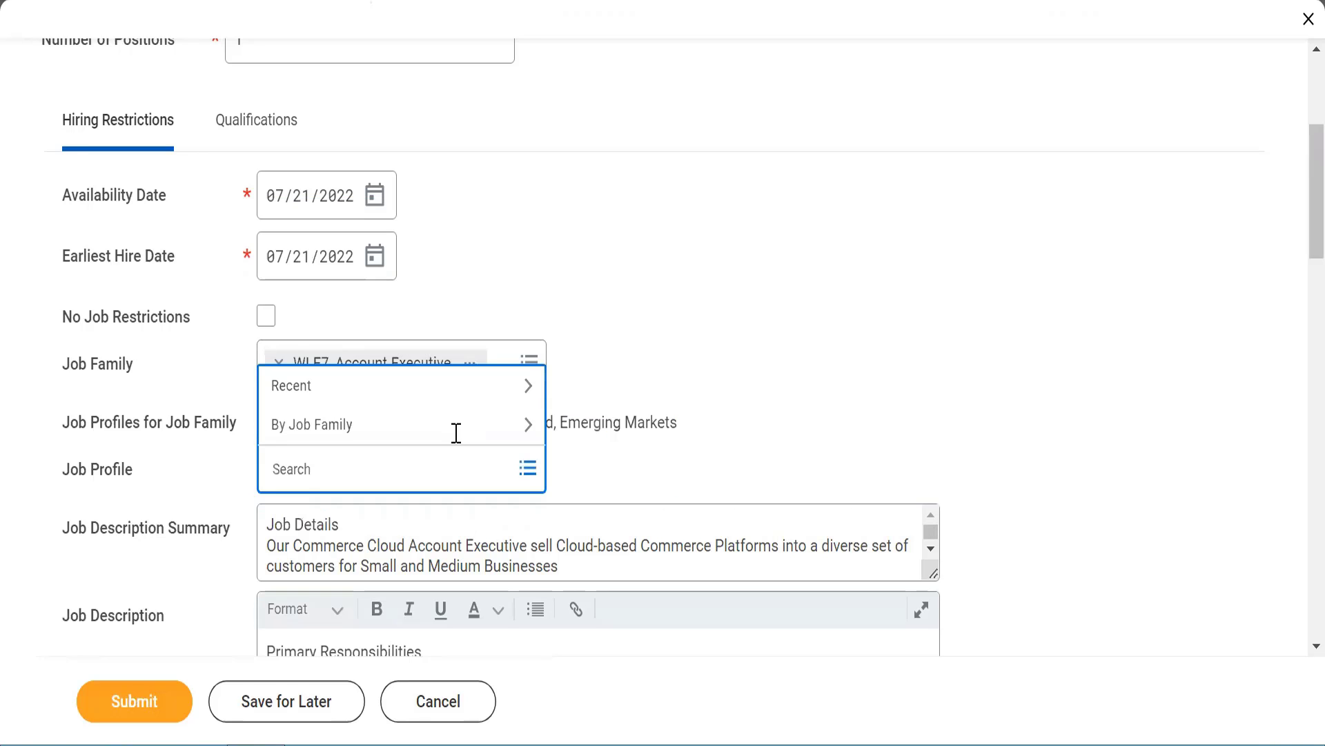
triple_click(573, 421)
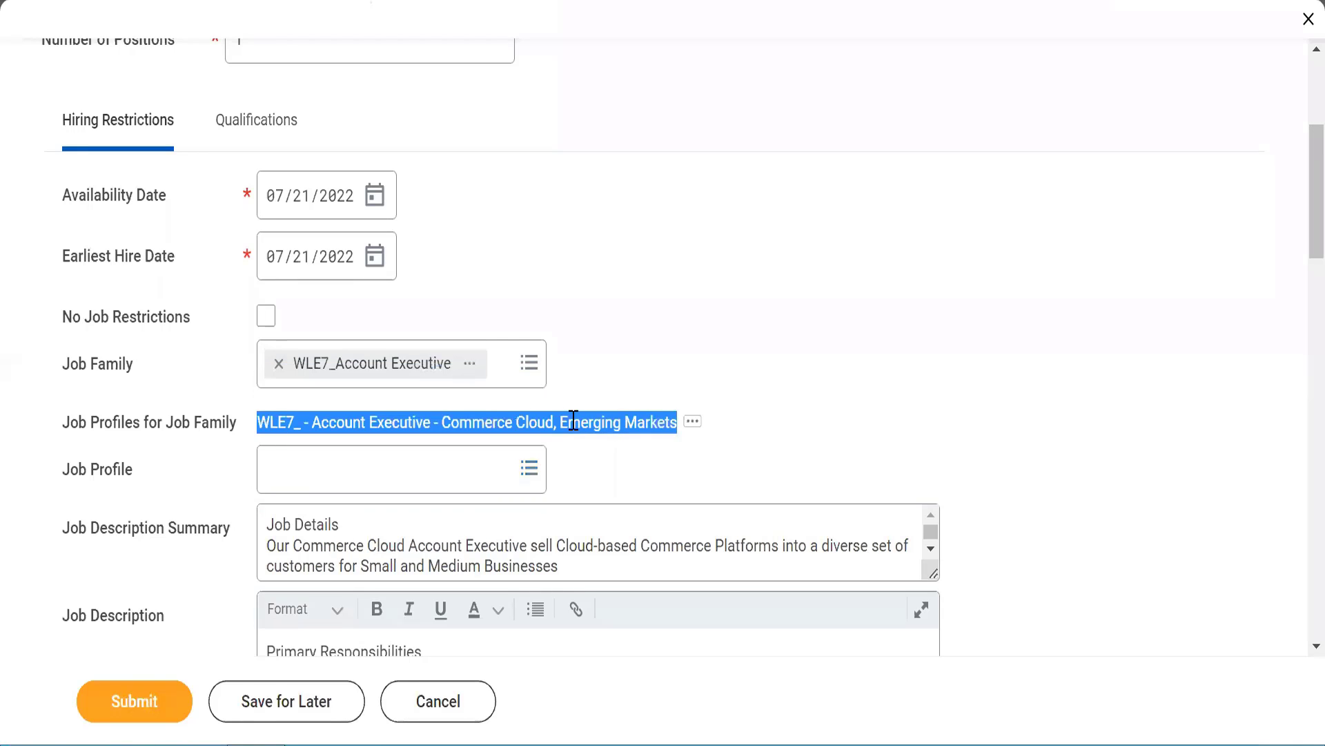
left_click(334, 474)
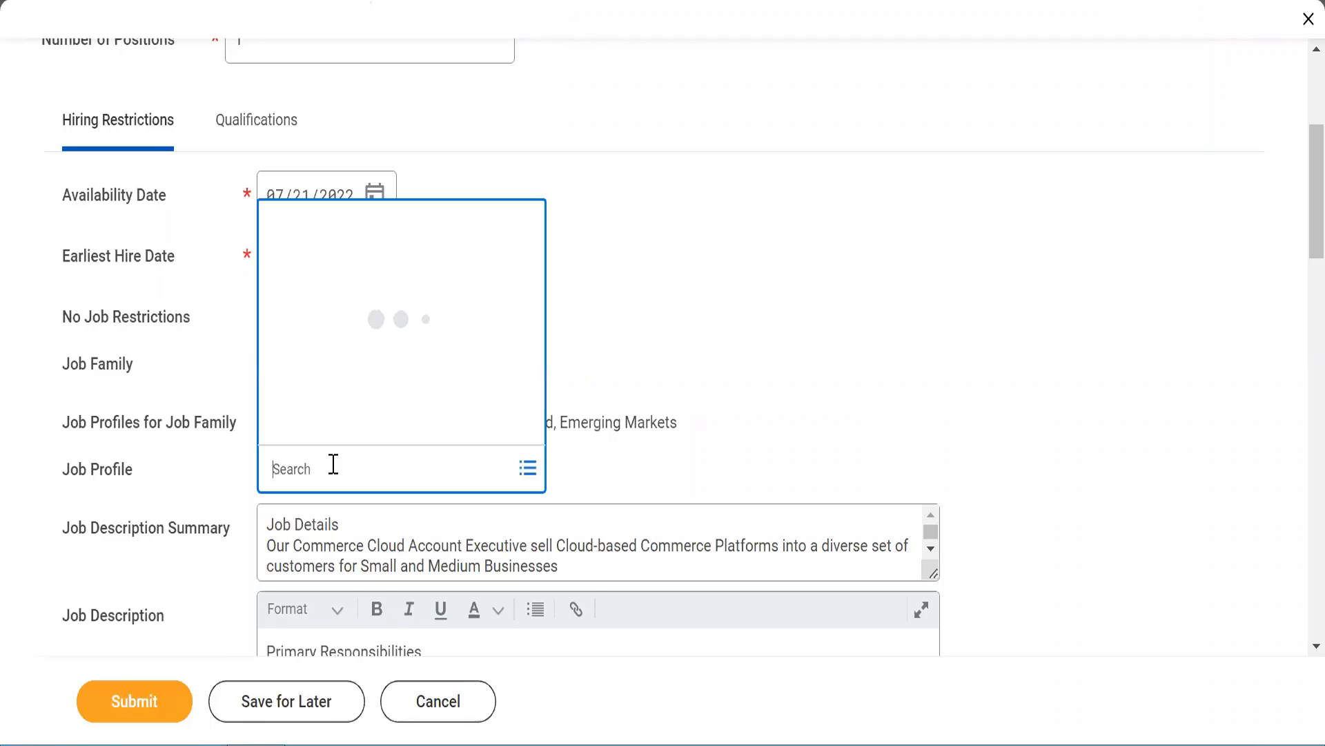
type("WLE7_")
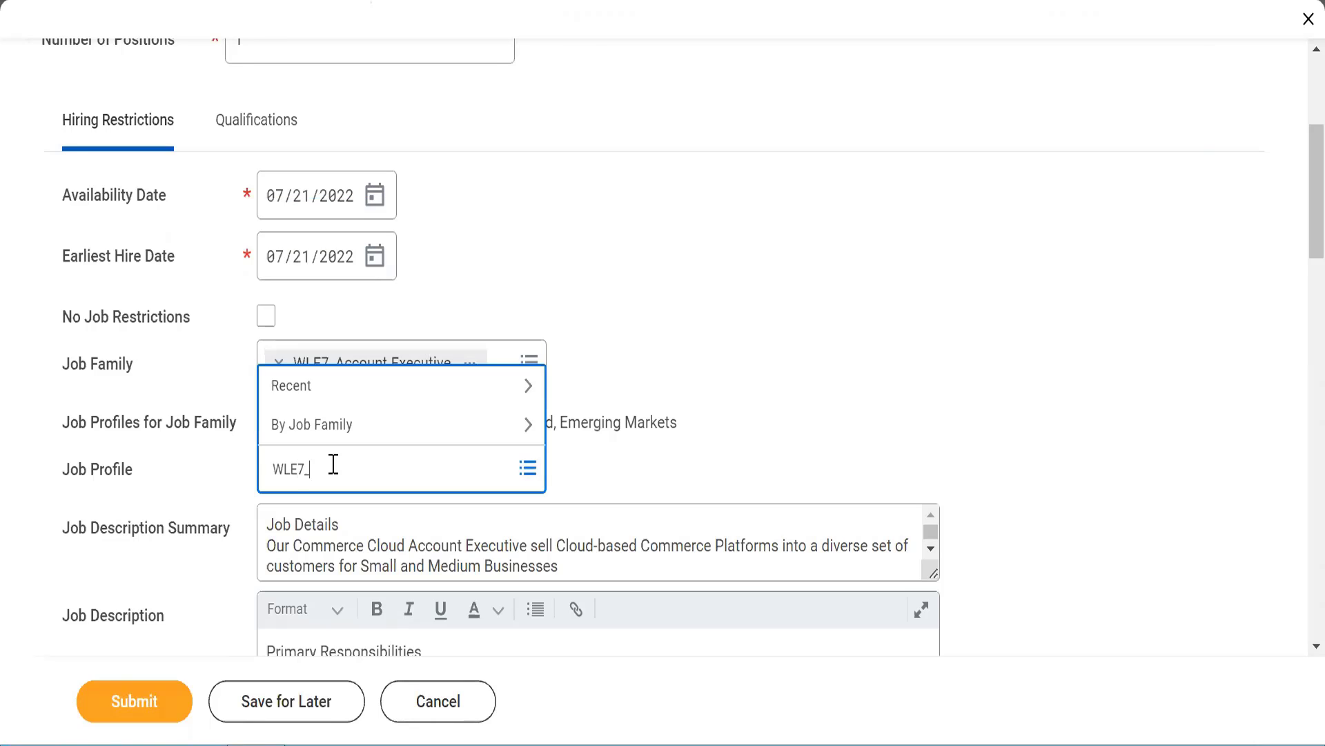
key("Return")
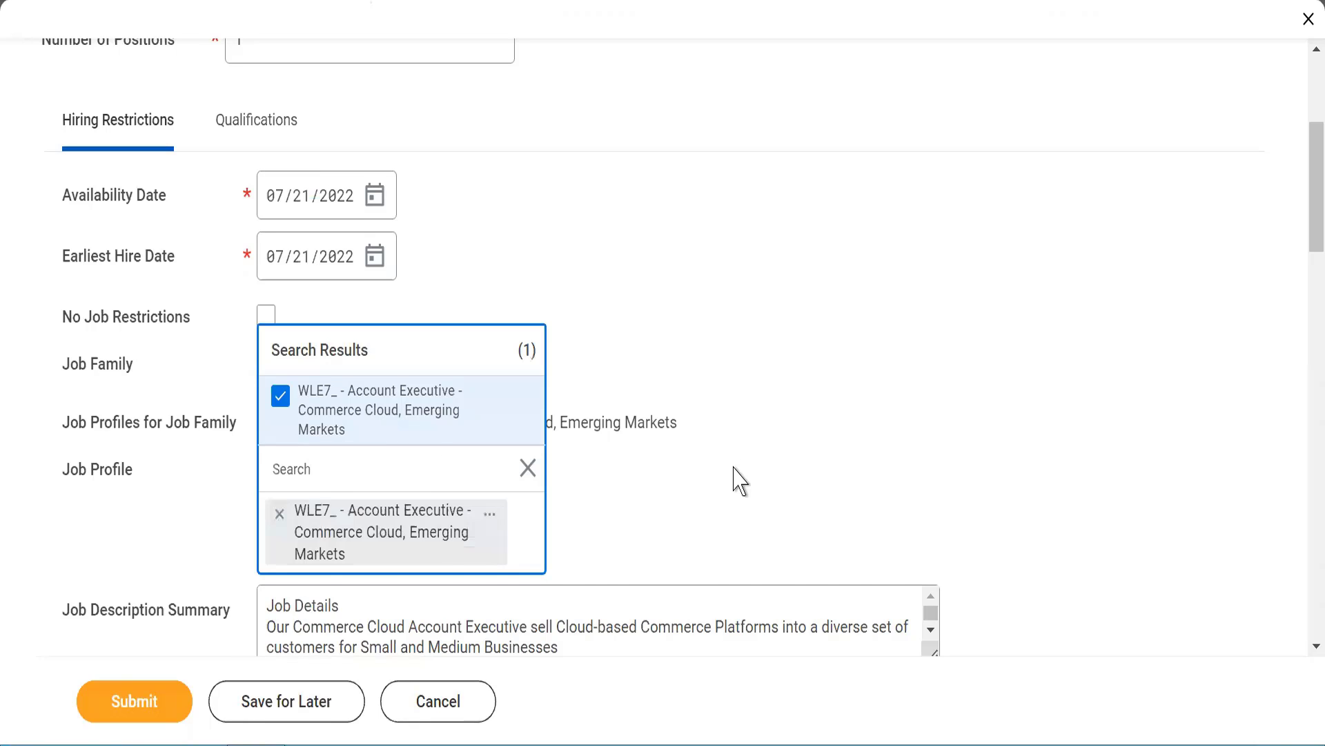
left_click(735, 476)
Step: Review the auto-filled job description summary and responsibility bullets
scroll(735, 477, "down", 5)
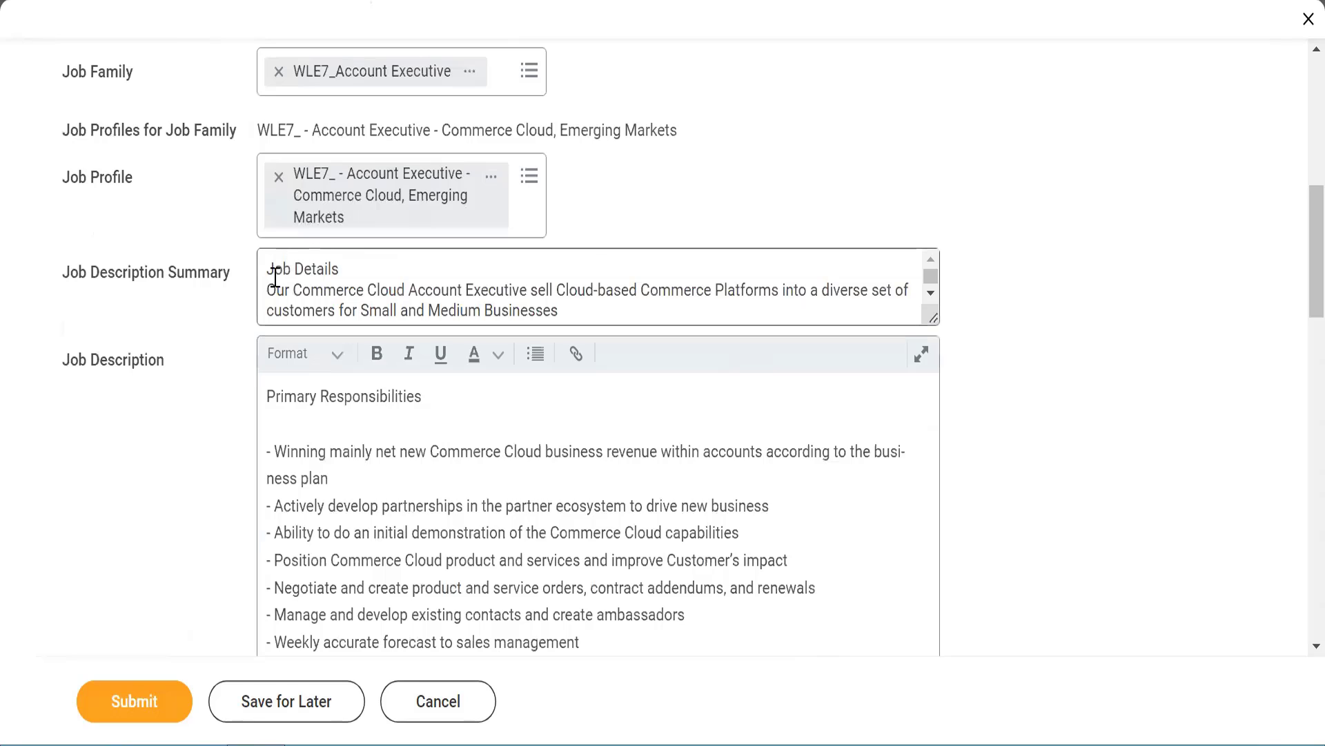
left_click_drag(269, 290, 561, 365)
left_click(588, 547)
triple_click(588, 547)
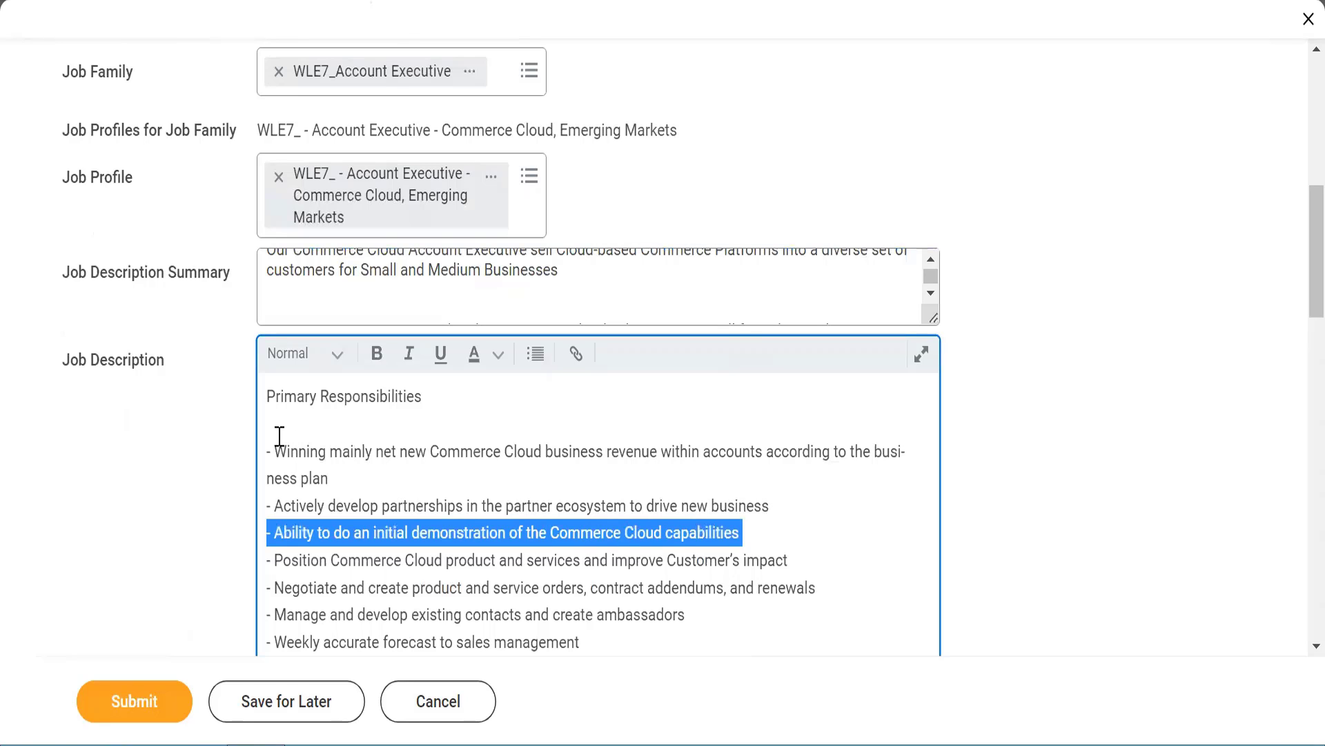
left_click_drag(274, 435, 337, 615)
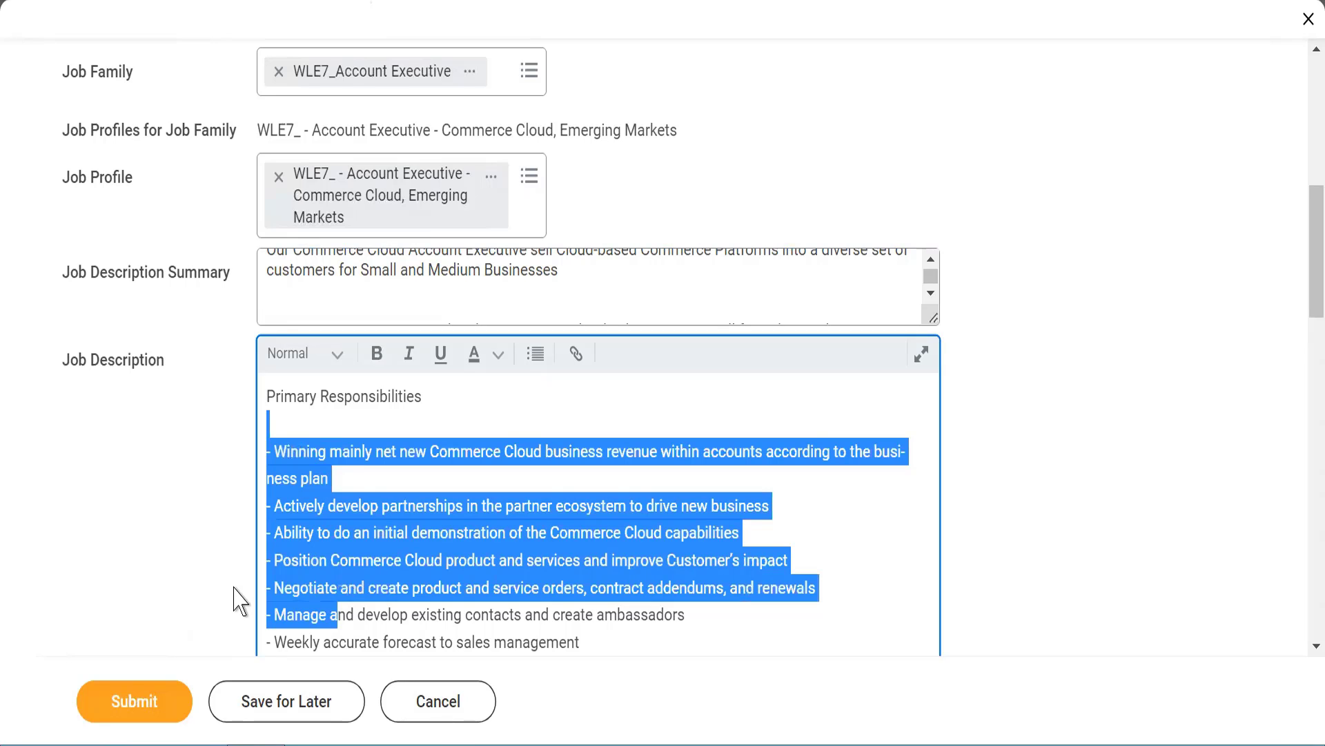
left_click(1021, 437)
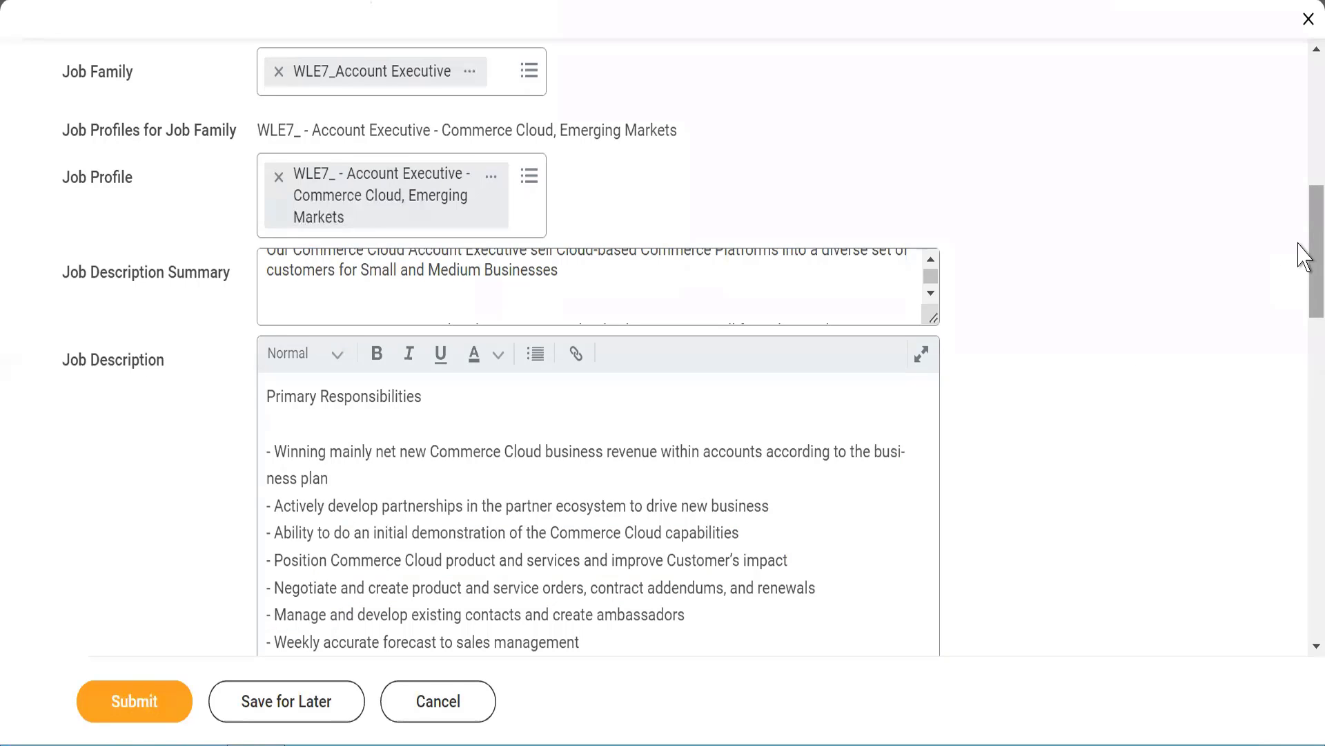
Step: Set the position's location to WLE7_Mumbai via a WLE7 search
scroll(1299, 279, "down", 2)
left_click_drag(1303, 291, 1299, 440)
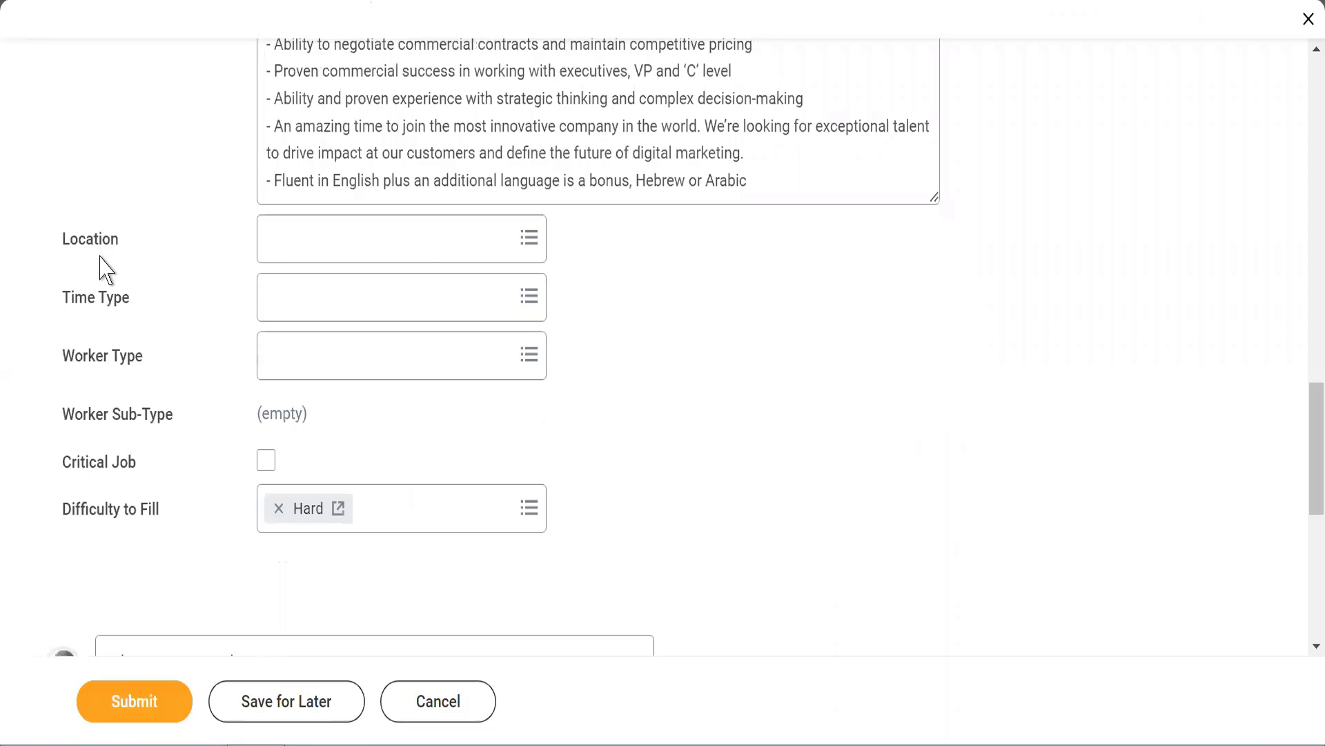
left_click(302, 261)
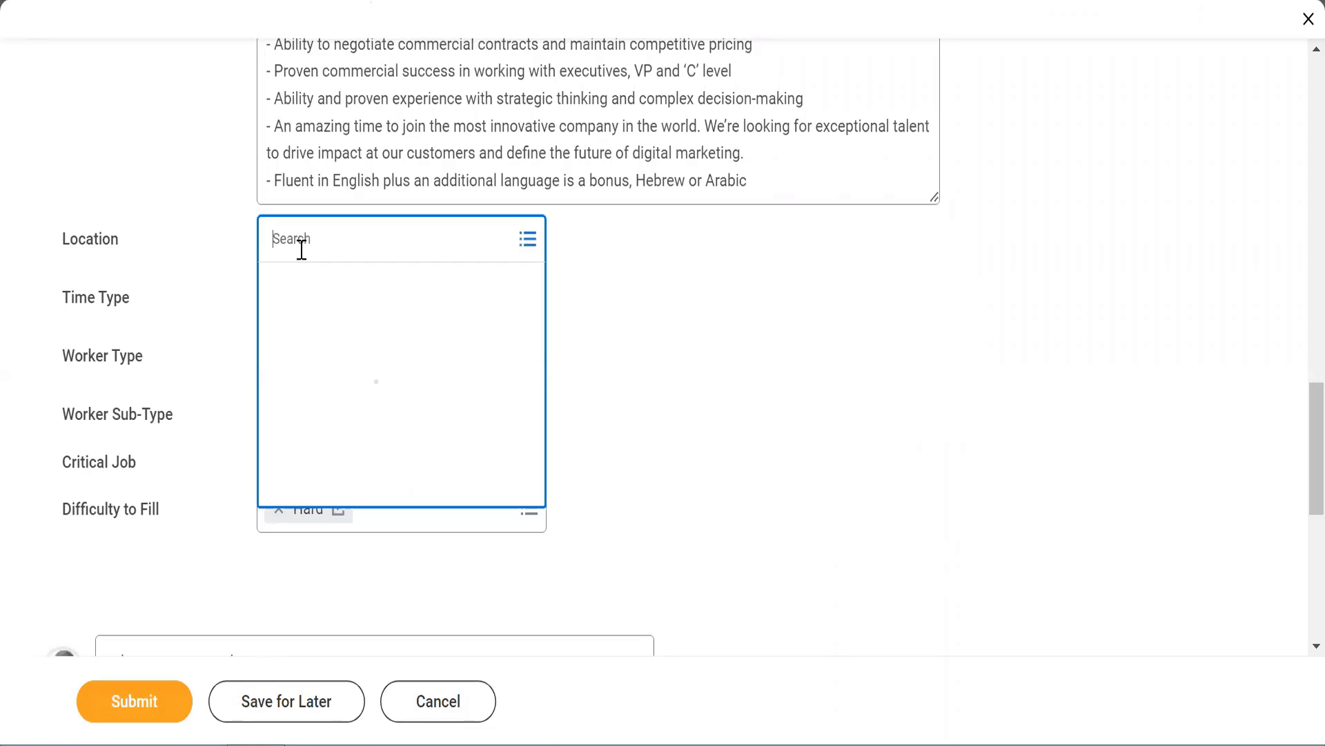
type("WL")
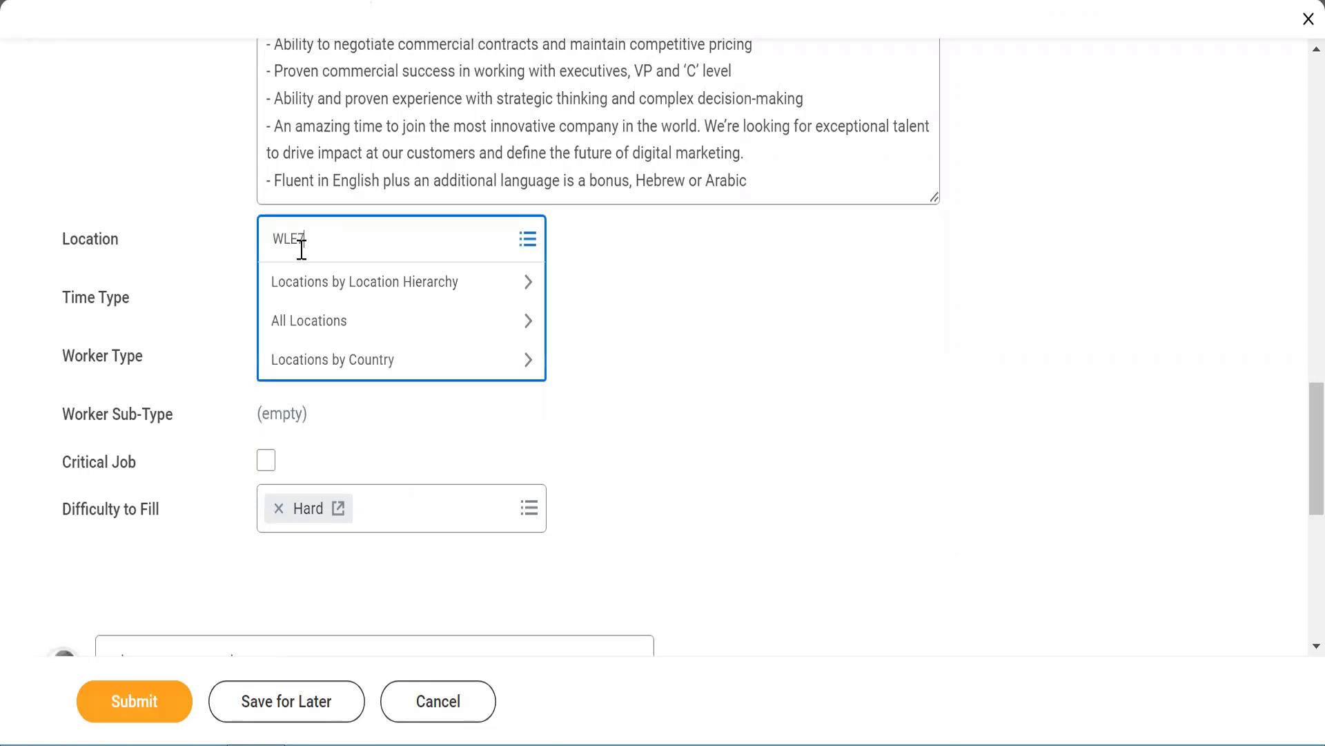
type("E7")
key("Return")
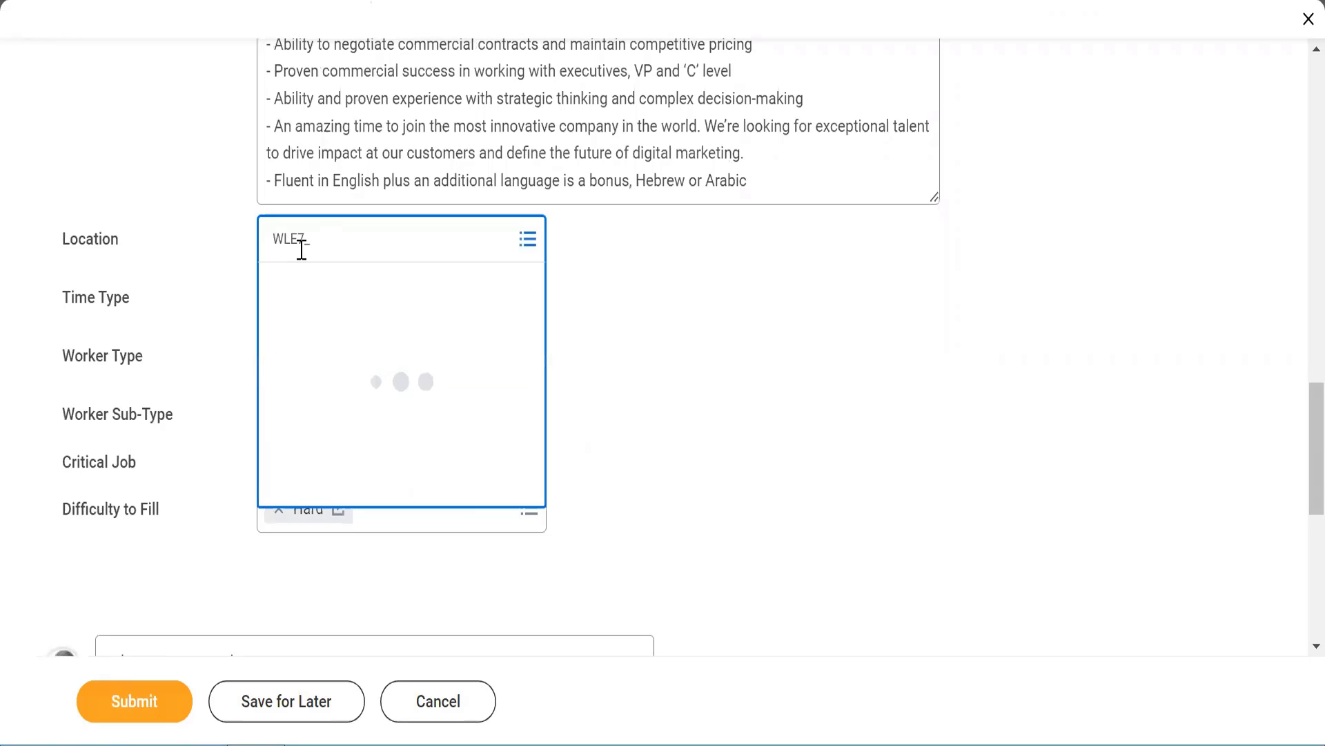
left_click(690, 316)
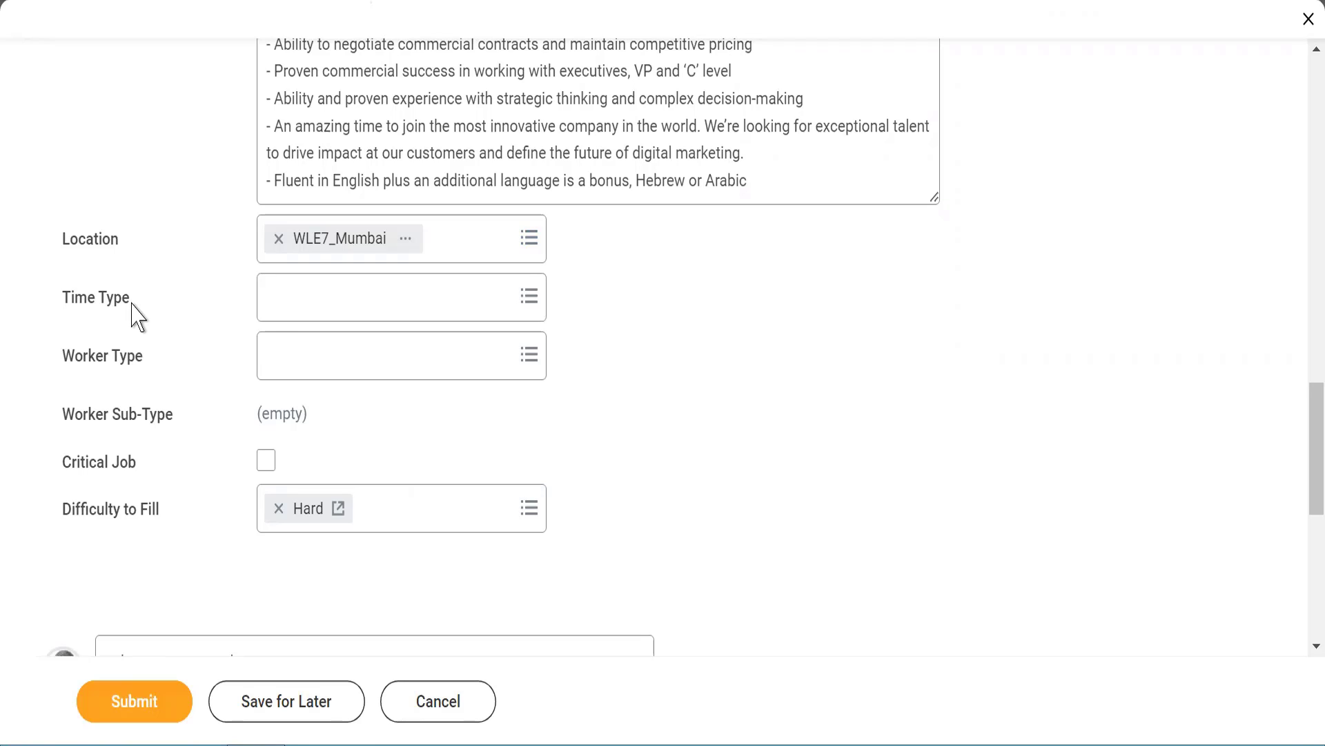
Step: Choose time type Full time, worker type Employee and worker sub-type Regular
left_click(283, 314)
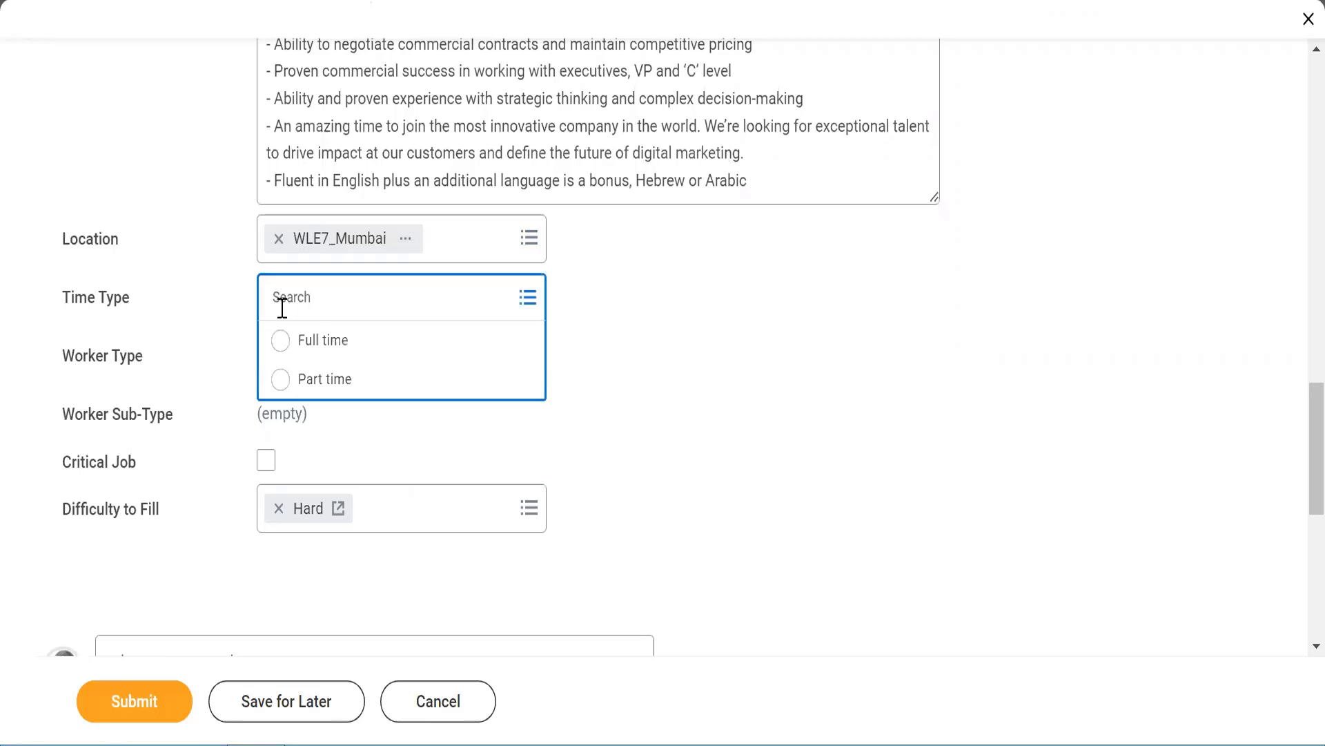
left_click(284, 344)
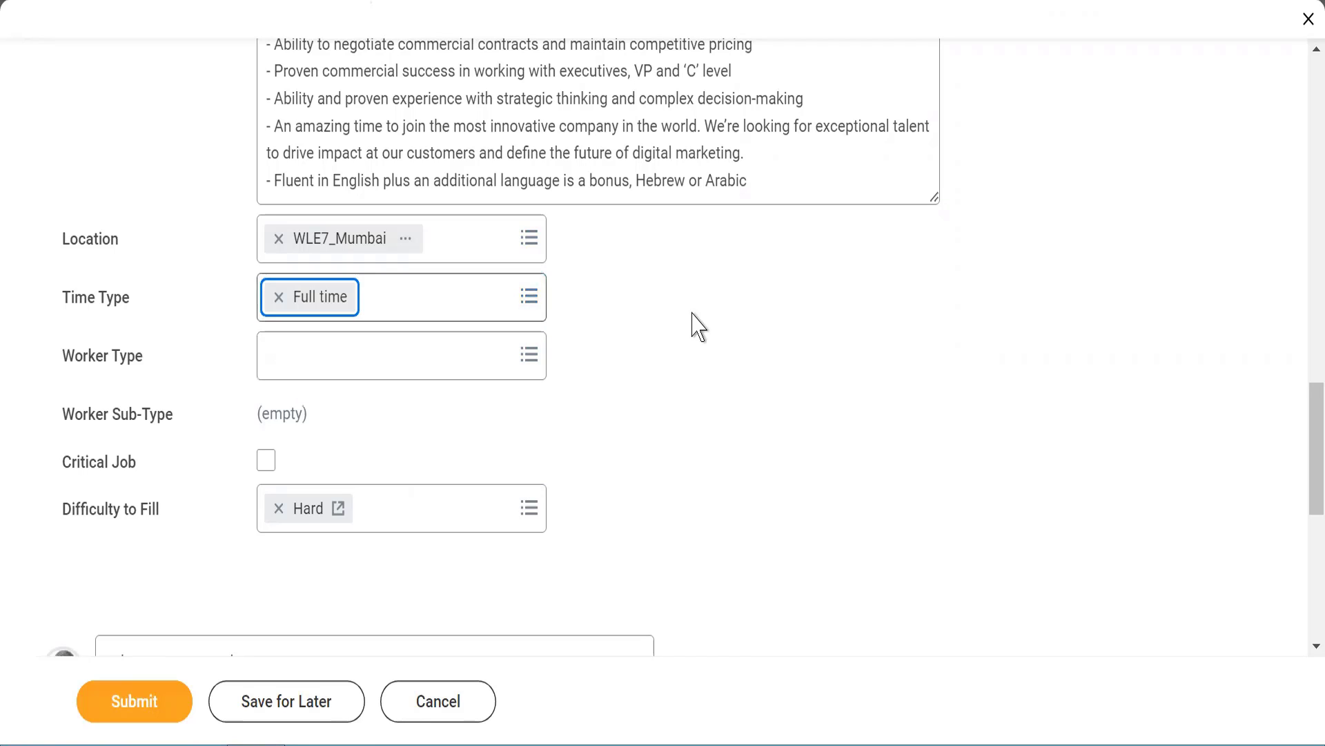
left_click(322, 361)
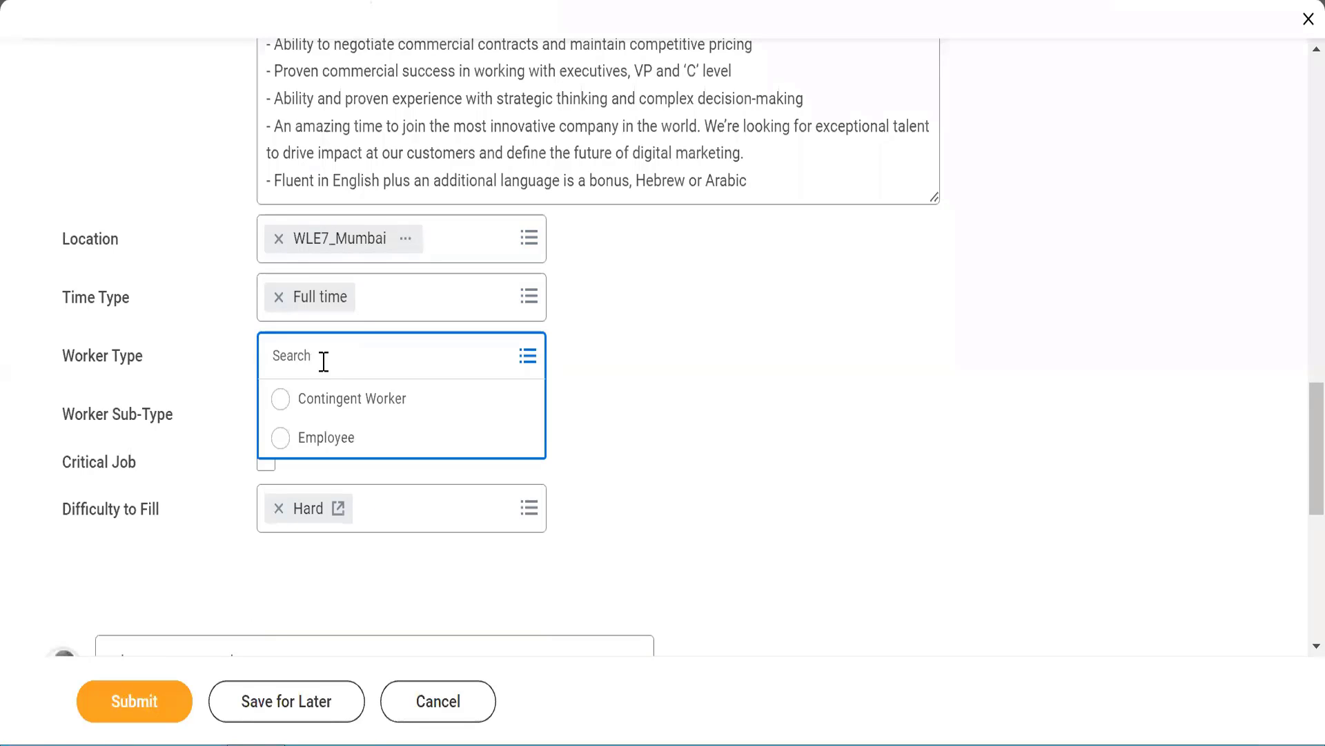
left_click(282, 445)
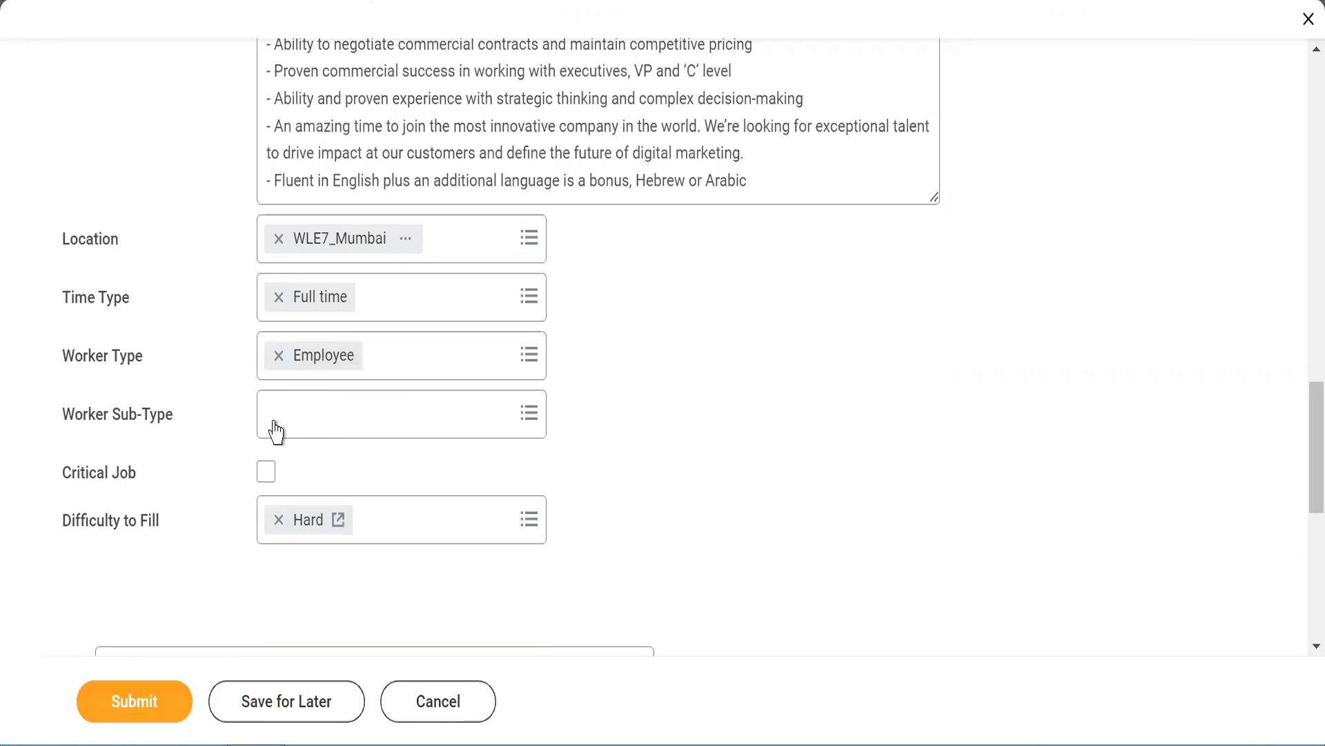
left_click(324, 412)
type("reg")
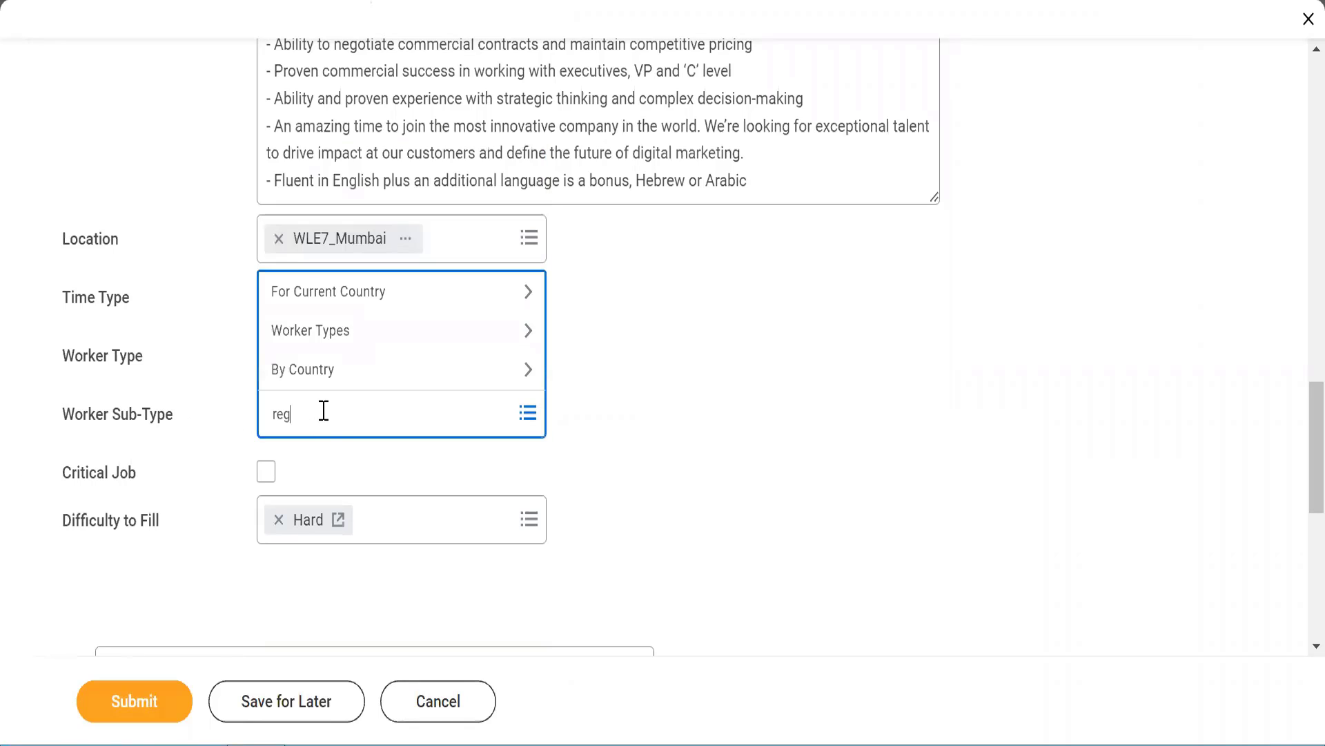
type("ular")
key("Return")
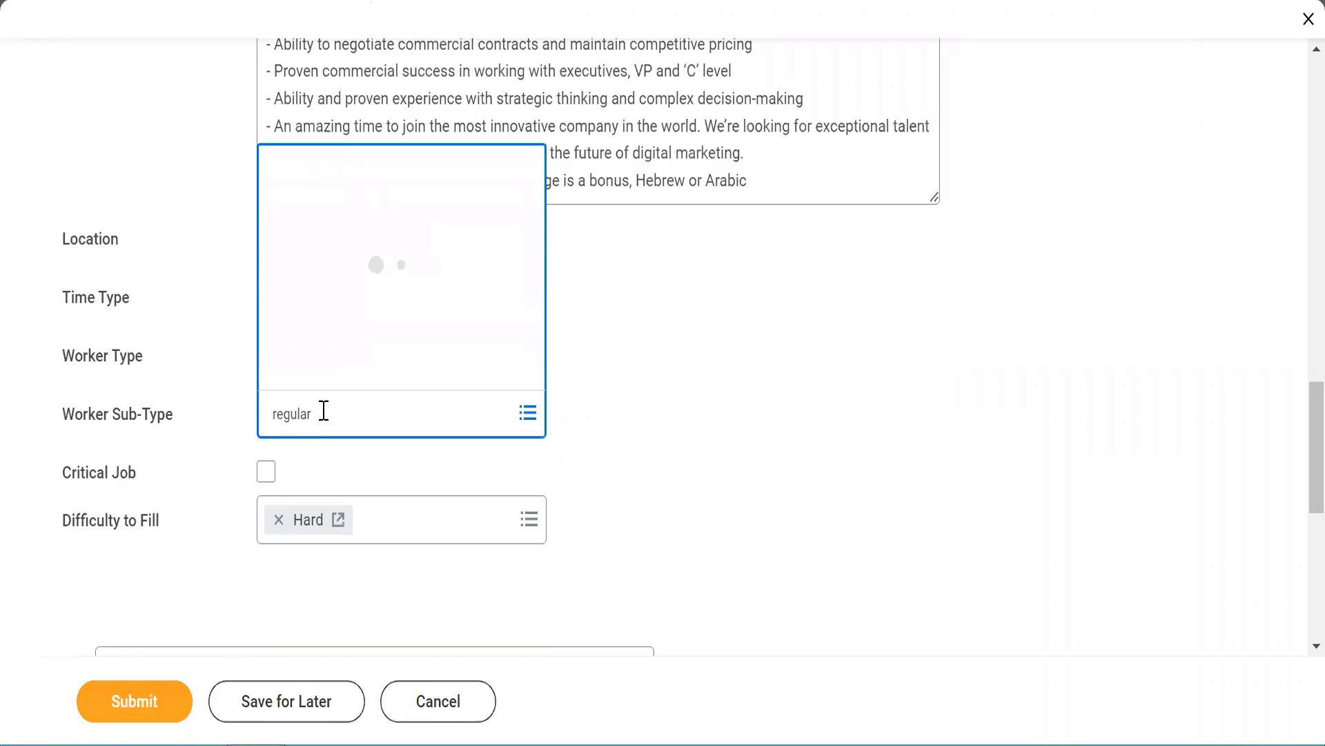
left_click(656, 390)
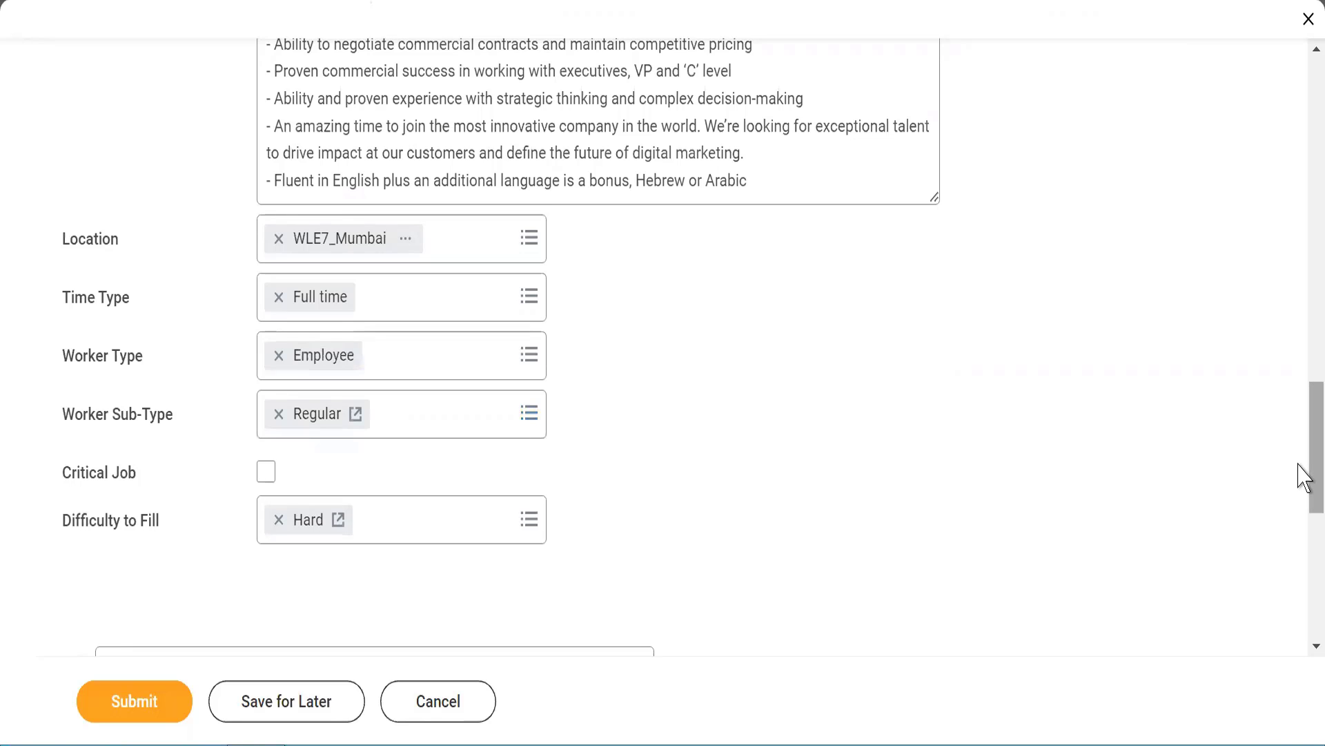
Step: Submit the Create Position form from the bottom of the page
scroll(1299, 532, "down", 5)
scroll(1299, 552, "down", 4)
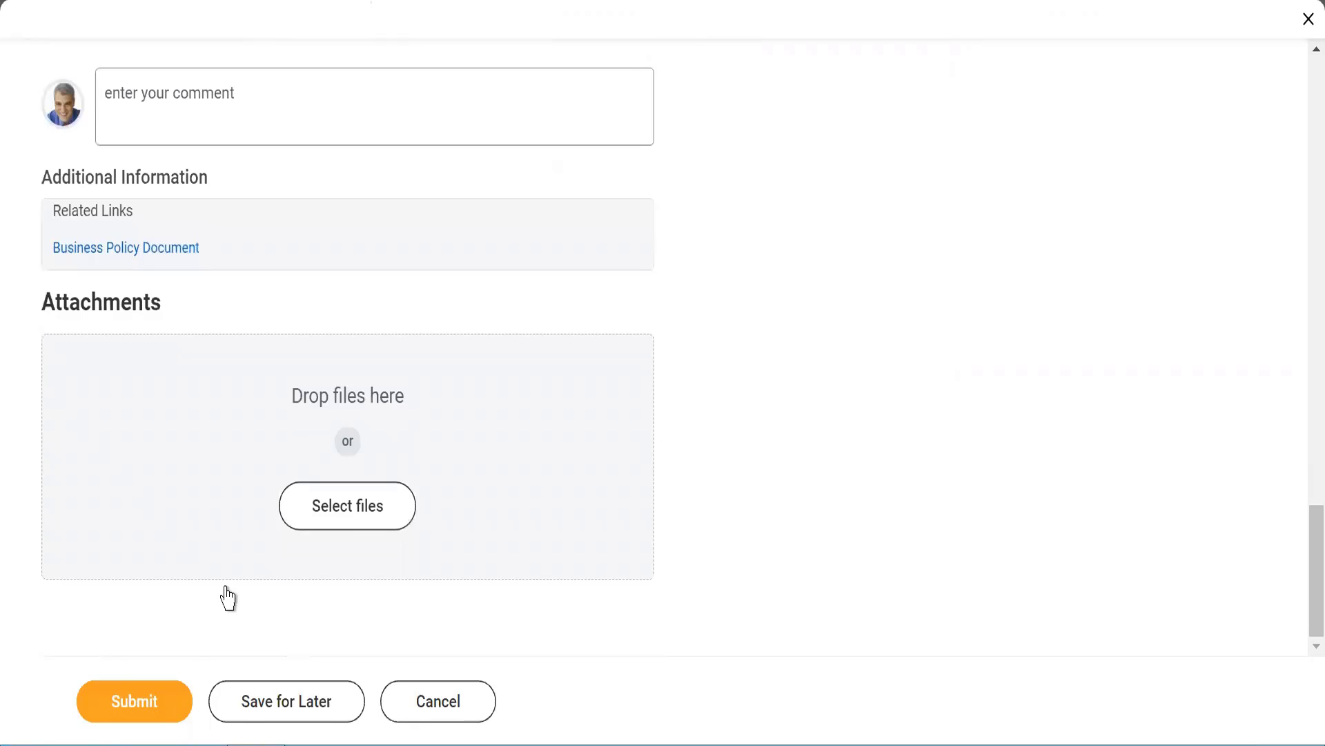
left_click(108, 700)
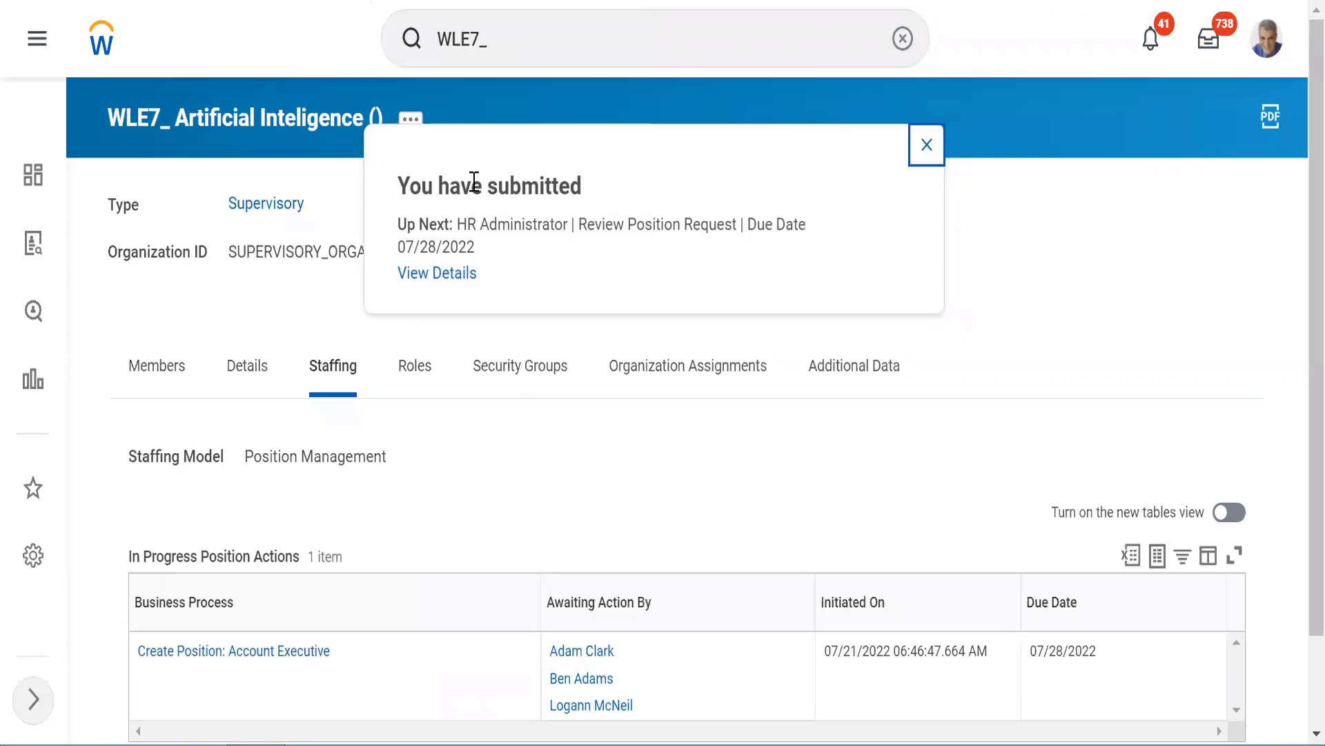
left_click_drag(472, 183, 574, 193)
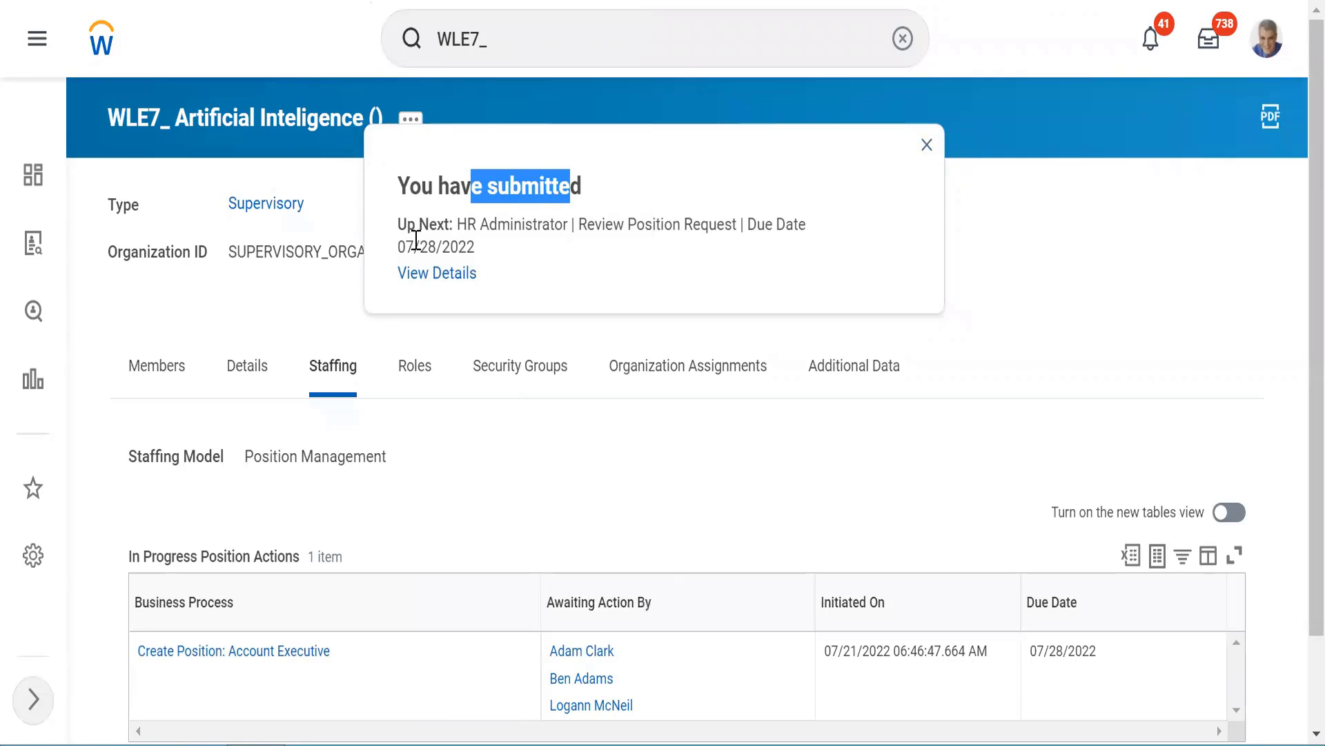
Step: Check the HR Administrator review step due 07/28/2022, then close the confirmation
left_click_drag(417, 225, 847, 233)
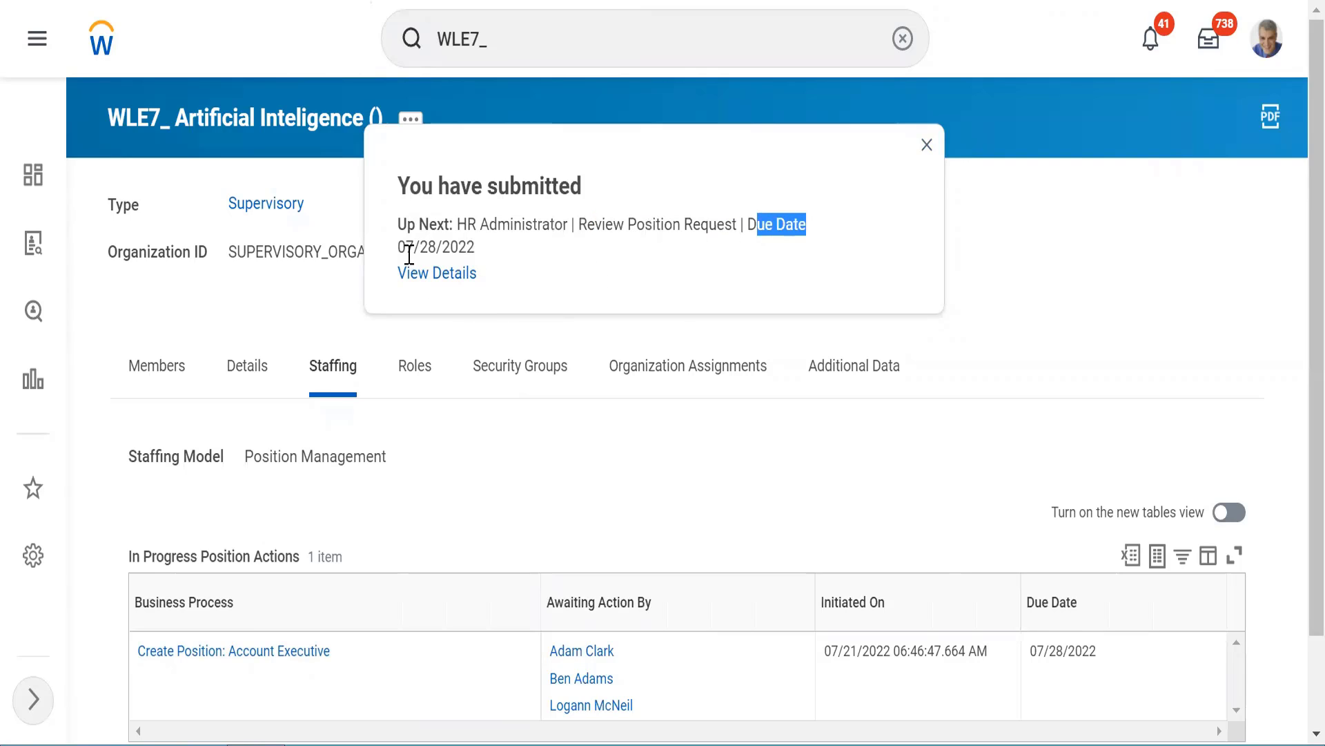
left_click_drag(409, 253, 442, 274)
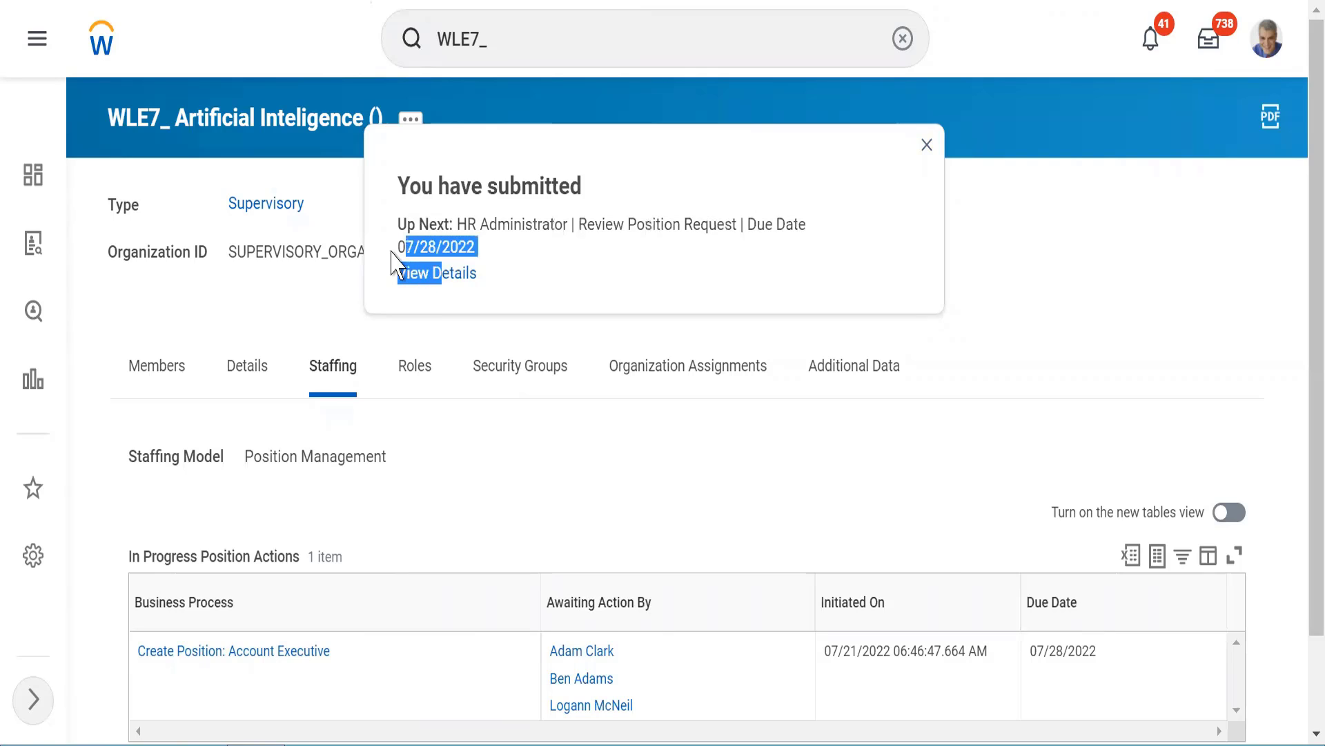
left_click(512, 261)
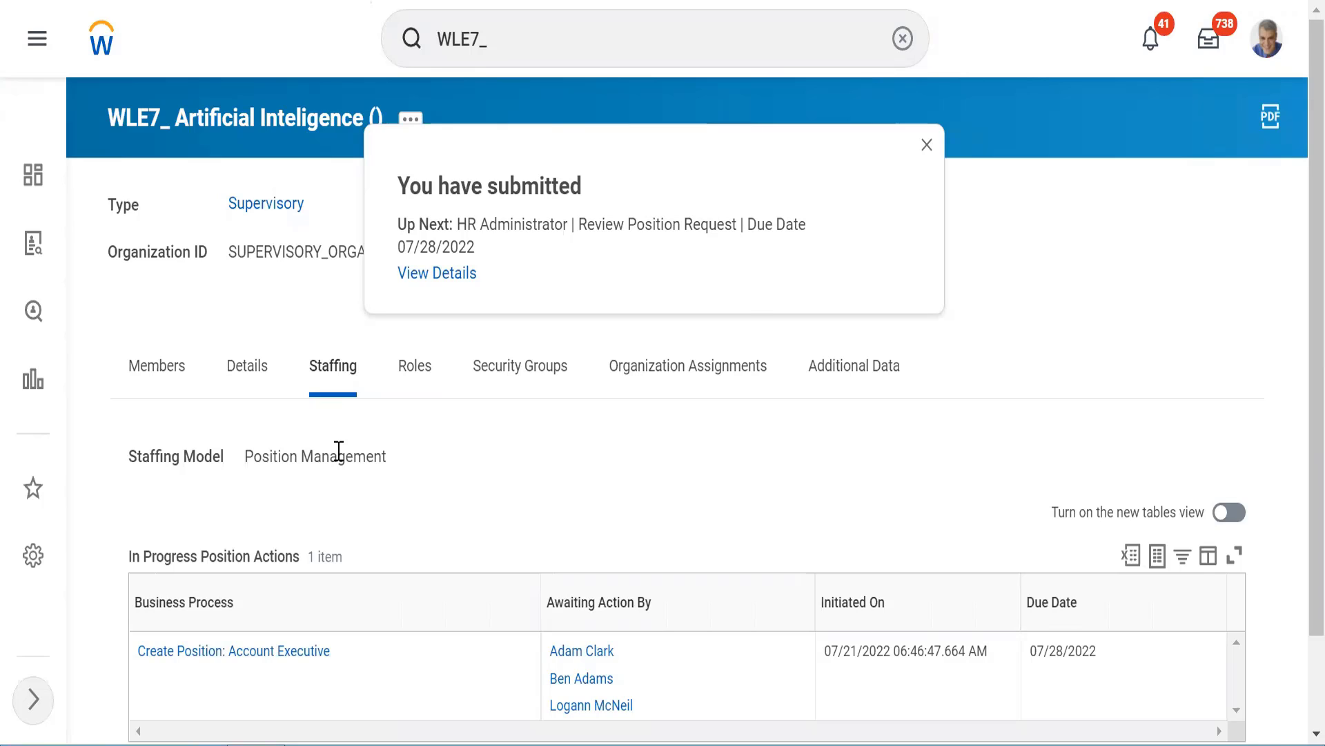
left_click(929, 146)
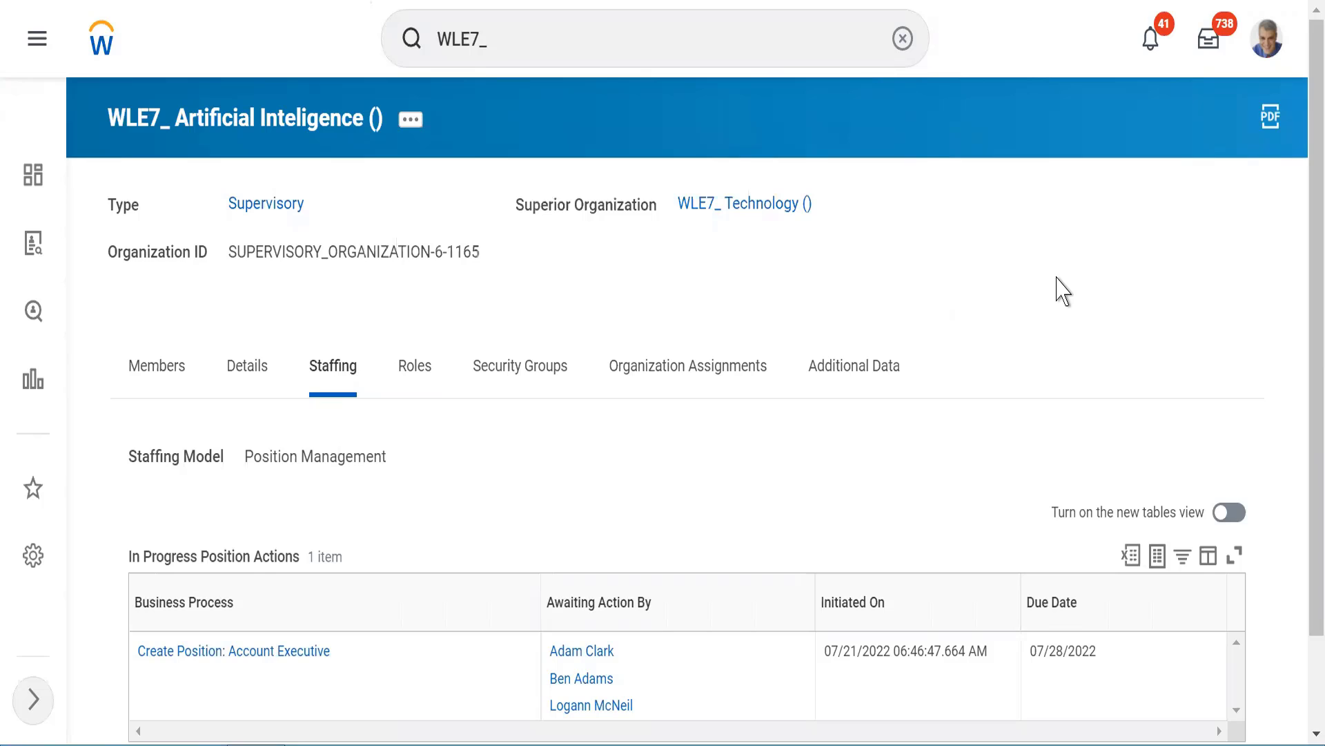
scroll(1063, 290, "down", 2)
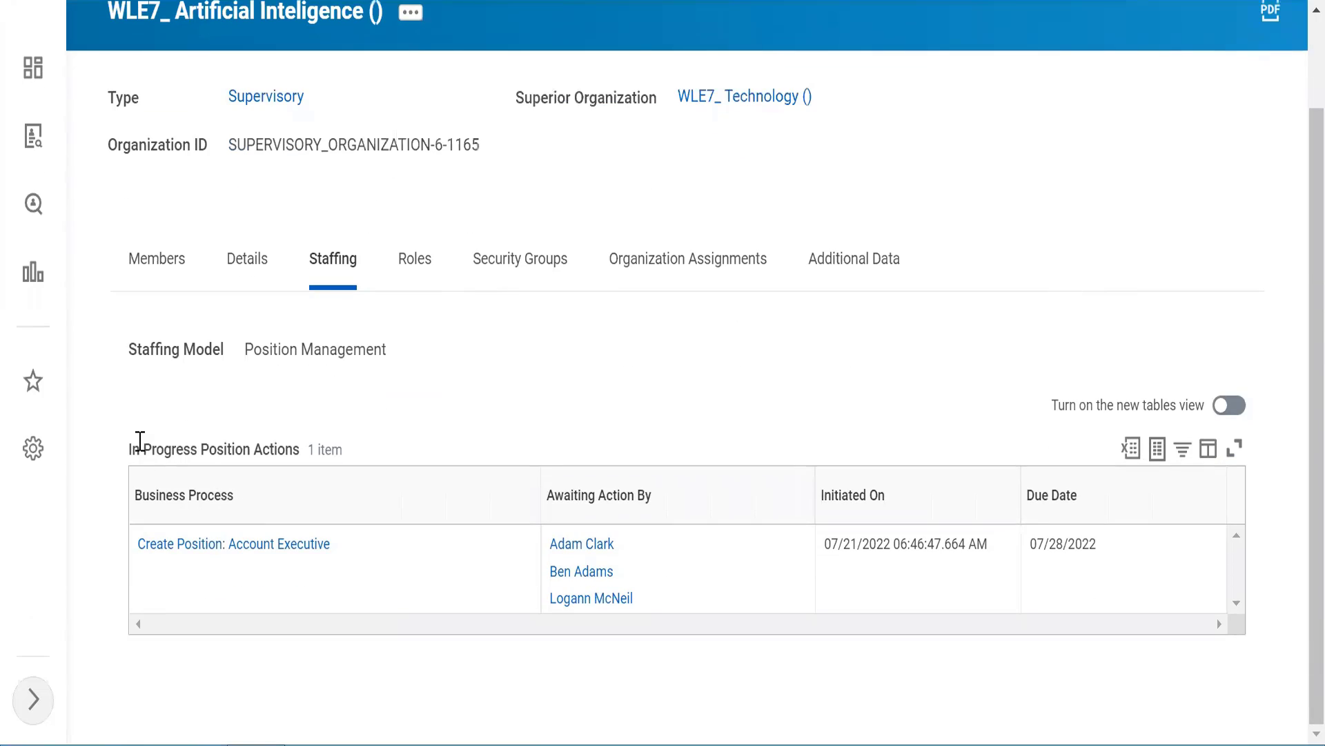
left_click_drag(131, 450, 275, 462)
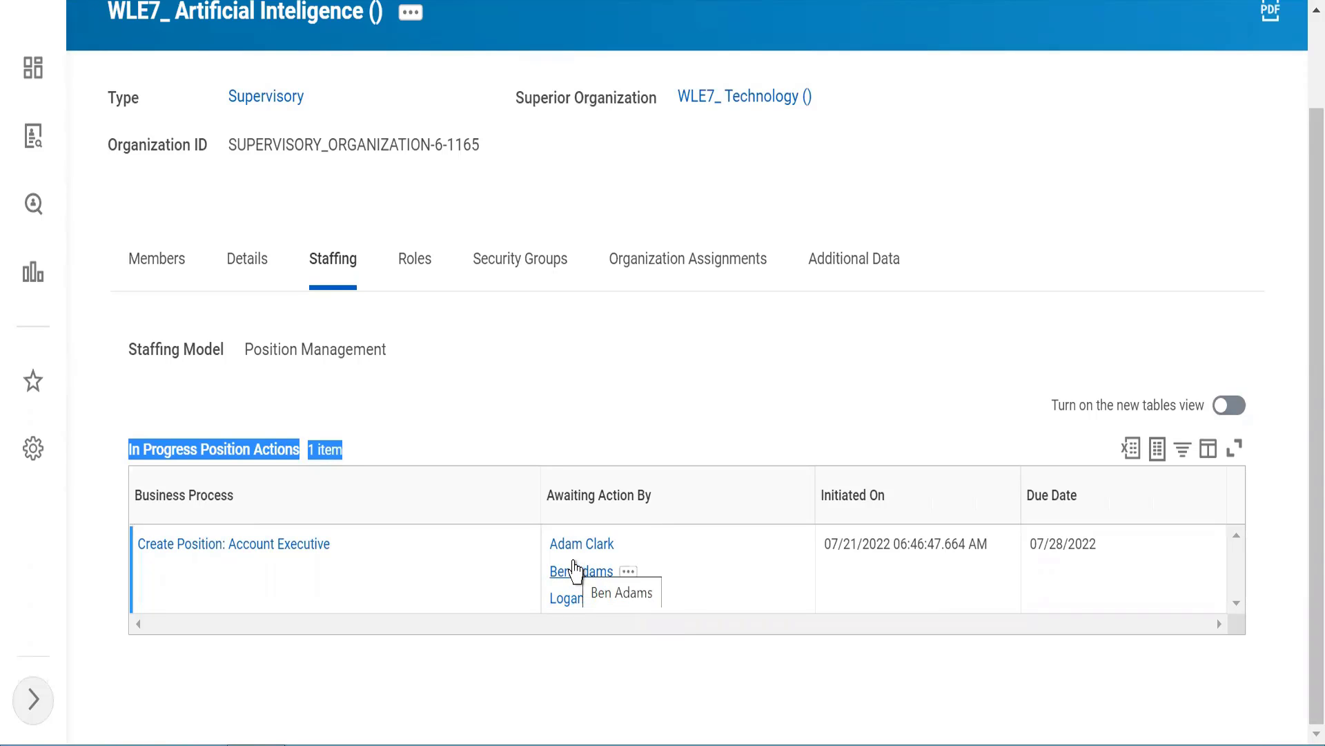
left_click(558, 382)
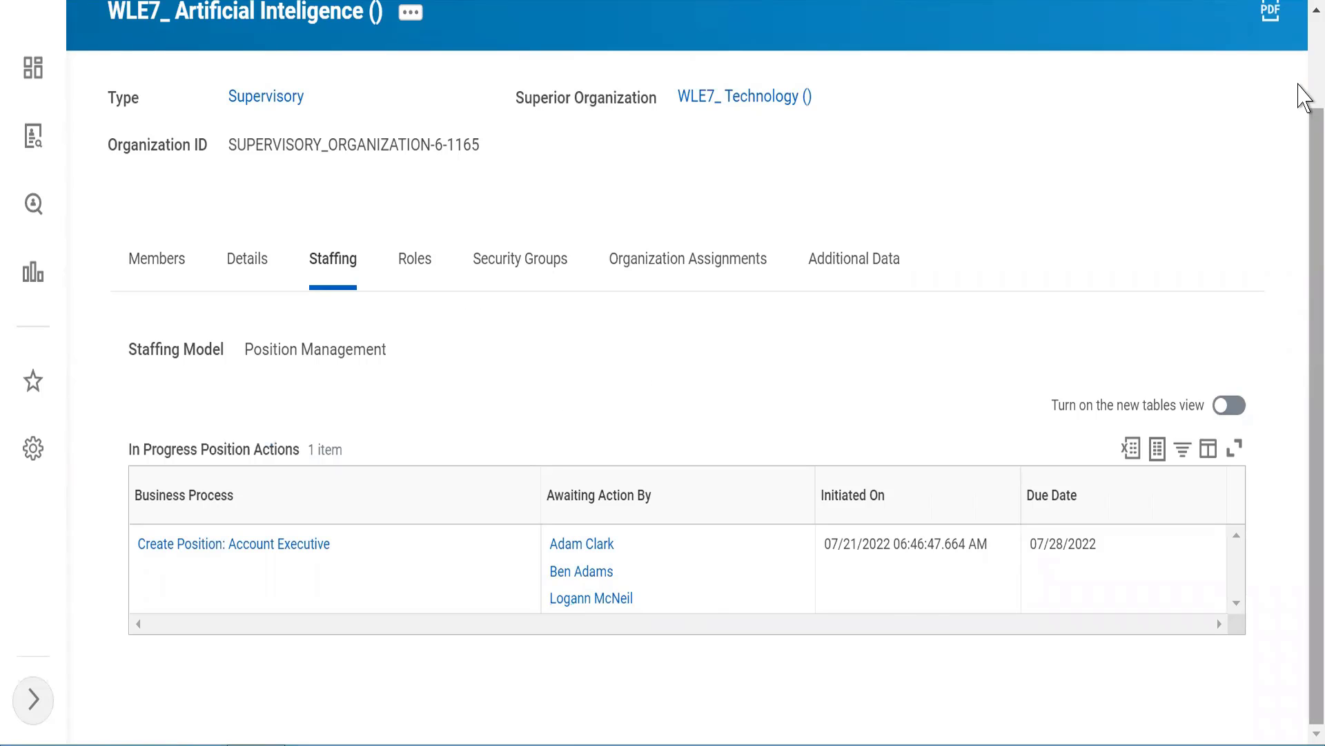
left_click(1303, 47)
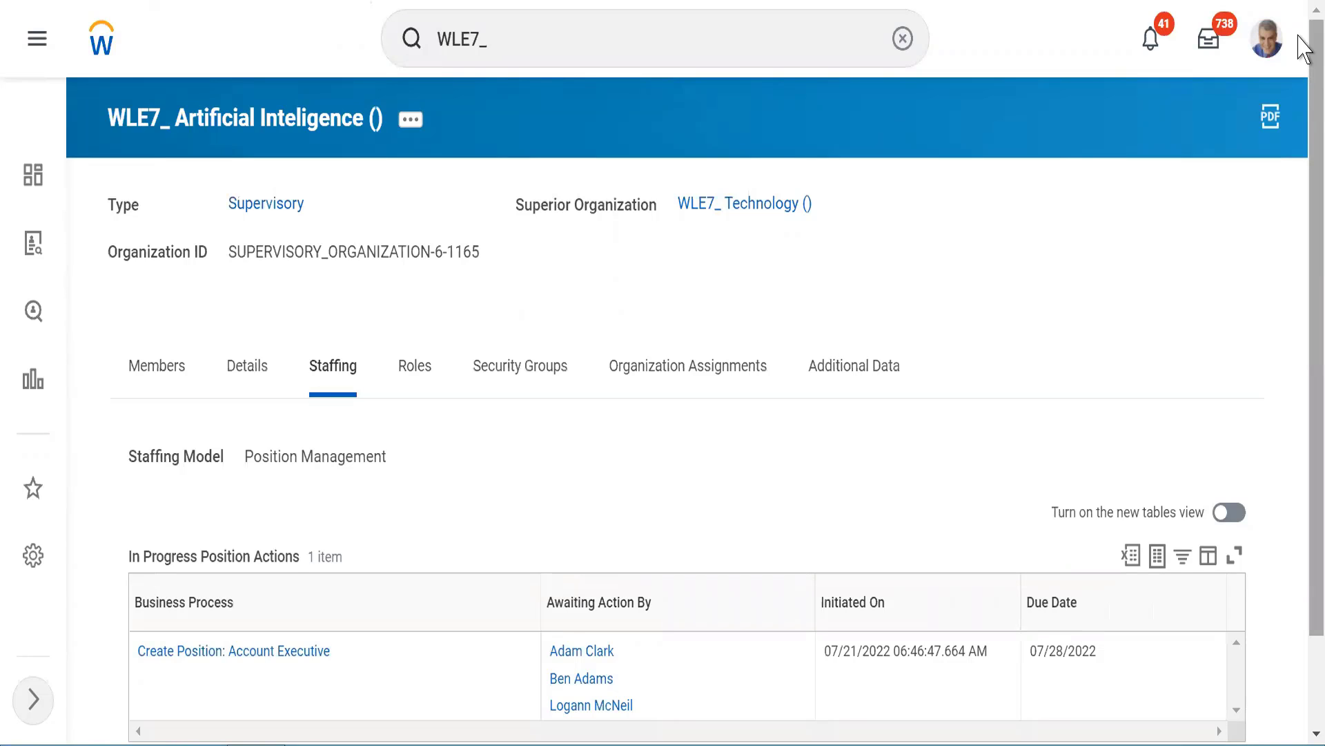
Step: Run the Start Proxy task to act as the approver awaiting the request
left_click(902, 39)
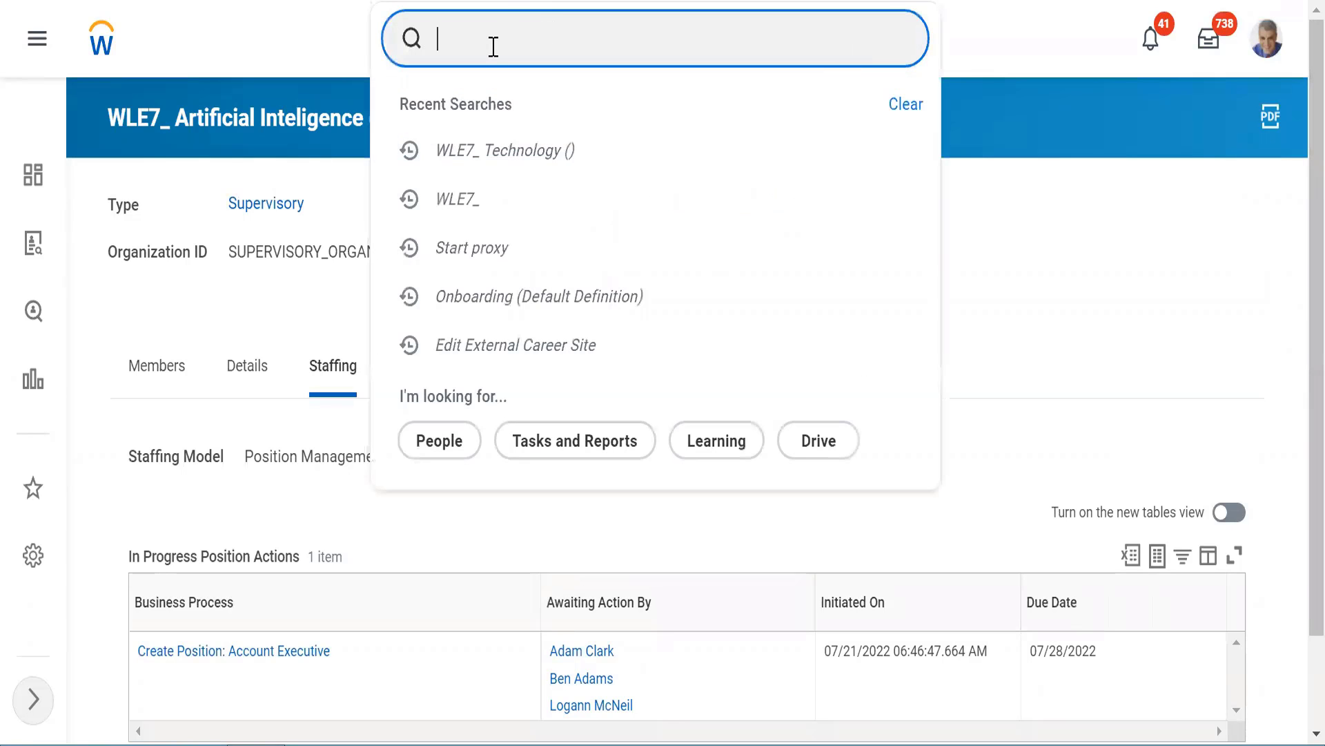
left_click(494, 47)
type("start proxy")
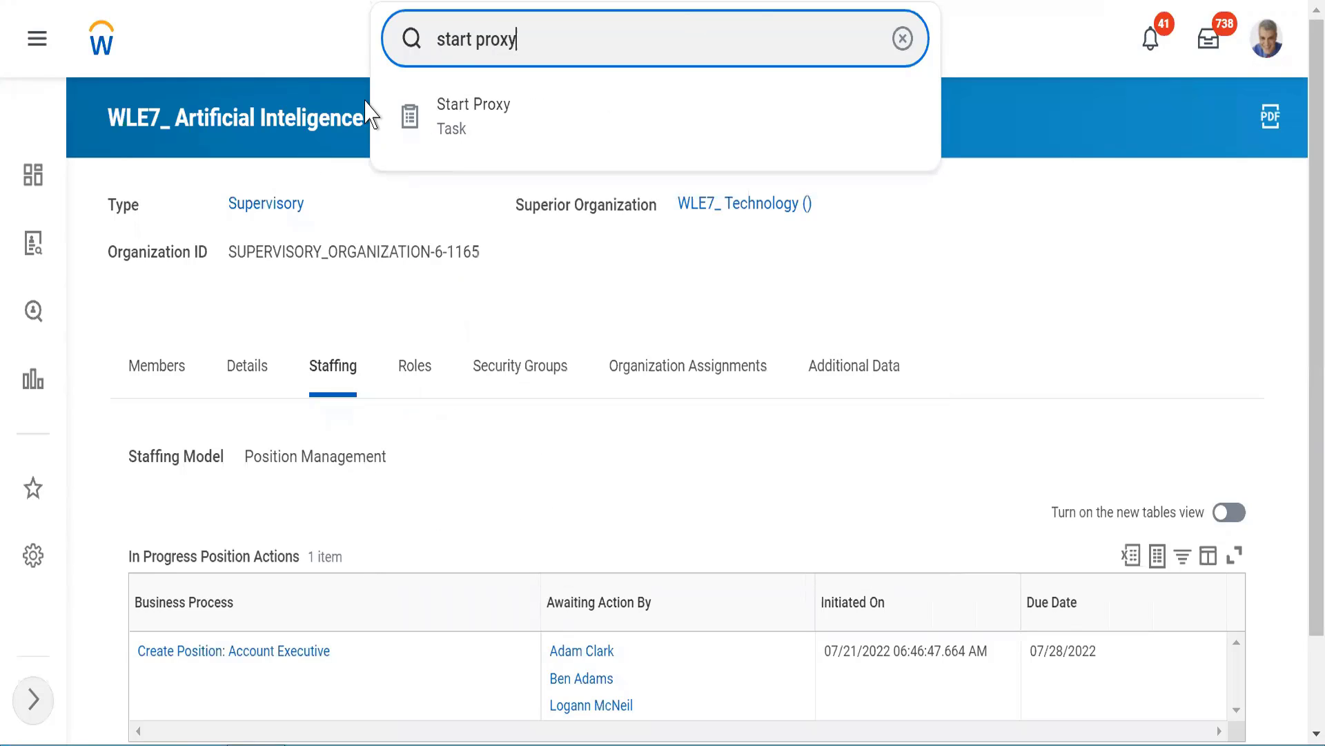
left_click(458, 115)
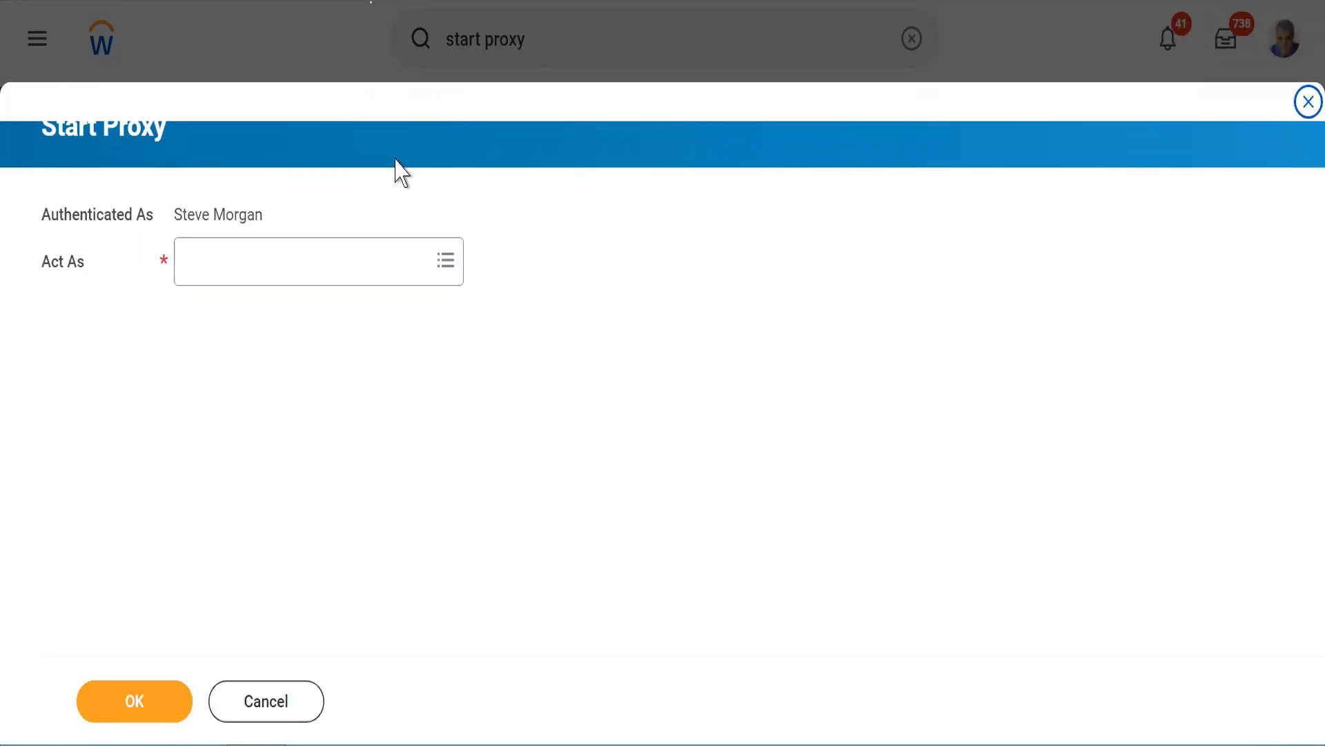
left_click(235, 261)
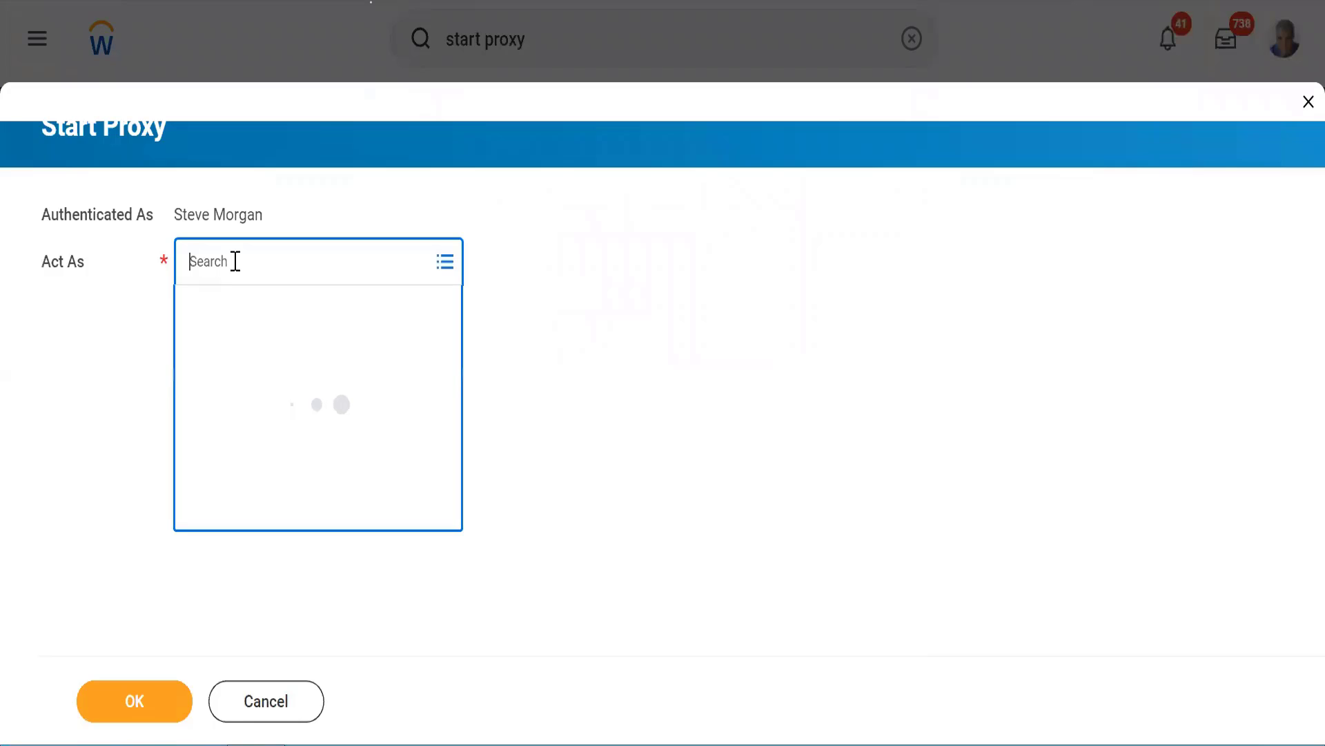
type("Adam clark")
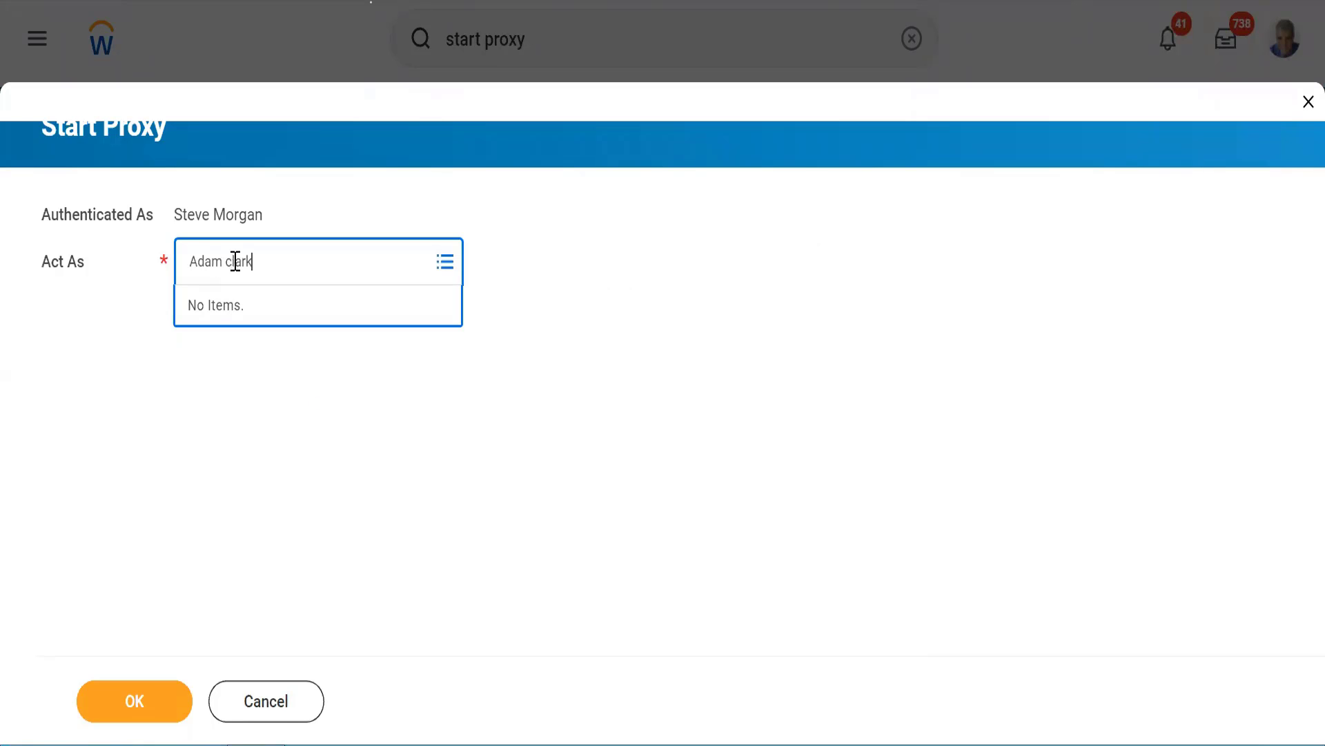
key("Return")
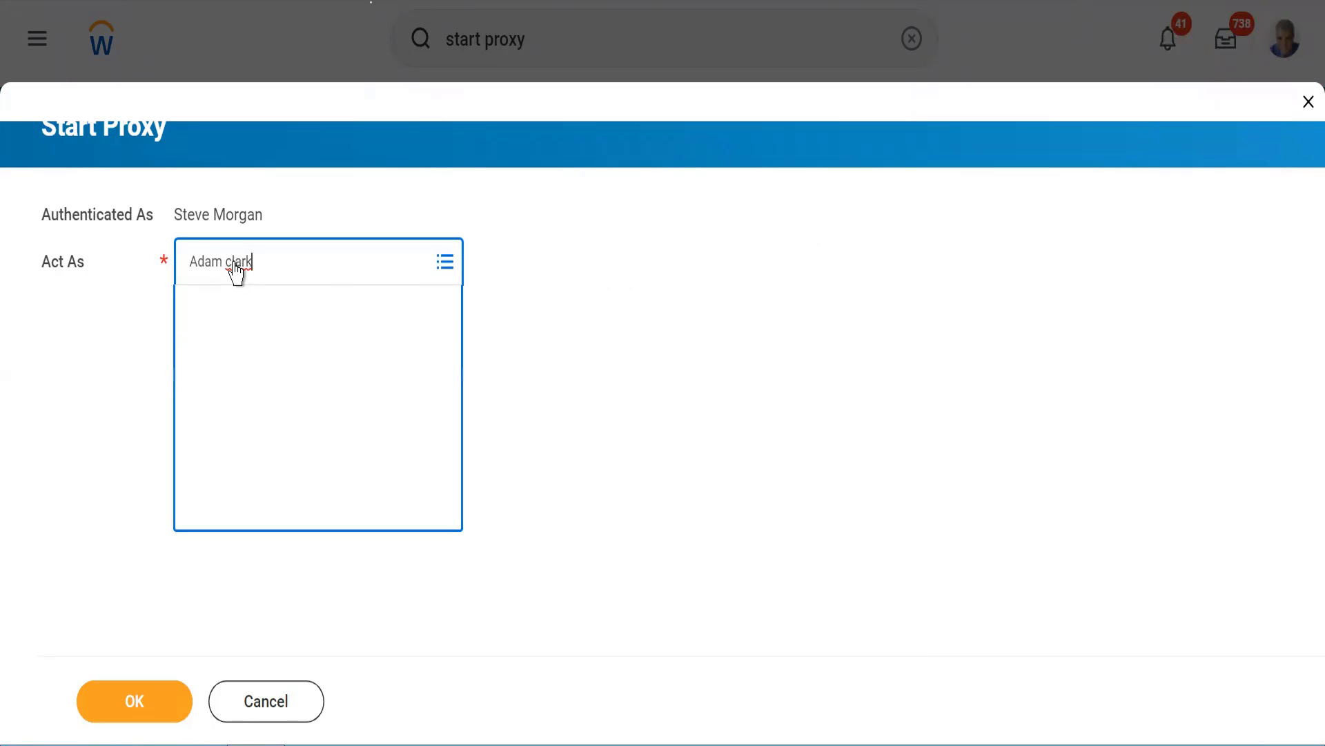
left_click(127, 701)
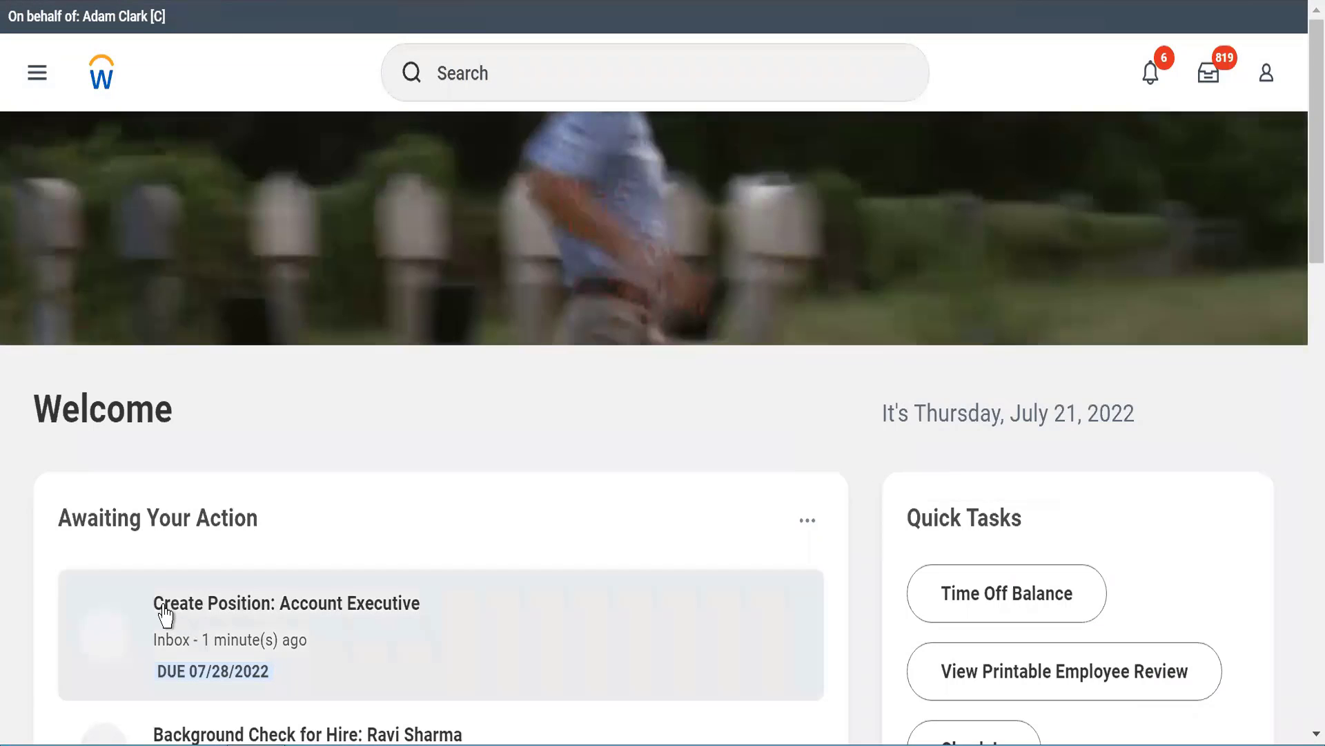
Step: Open the proxied worker's Inbox to find Create Position: Account Executive, due 07/28/2022
left_click(202, 613)
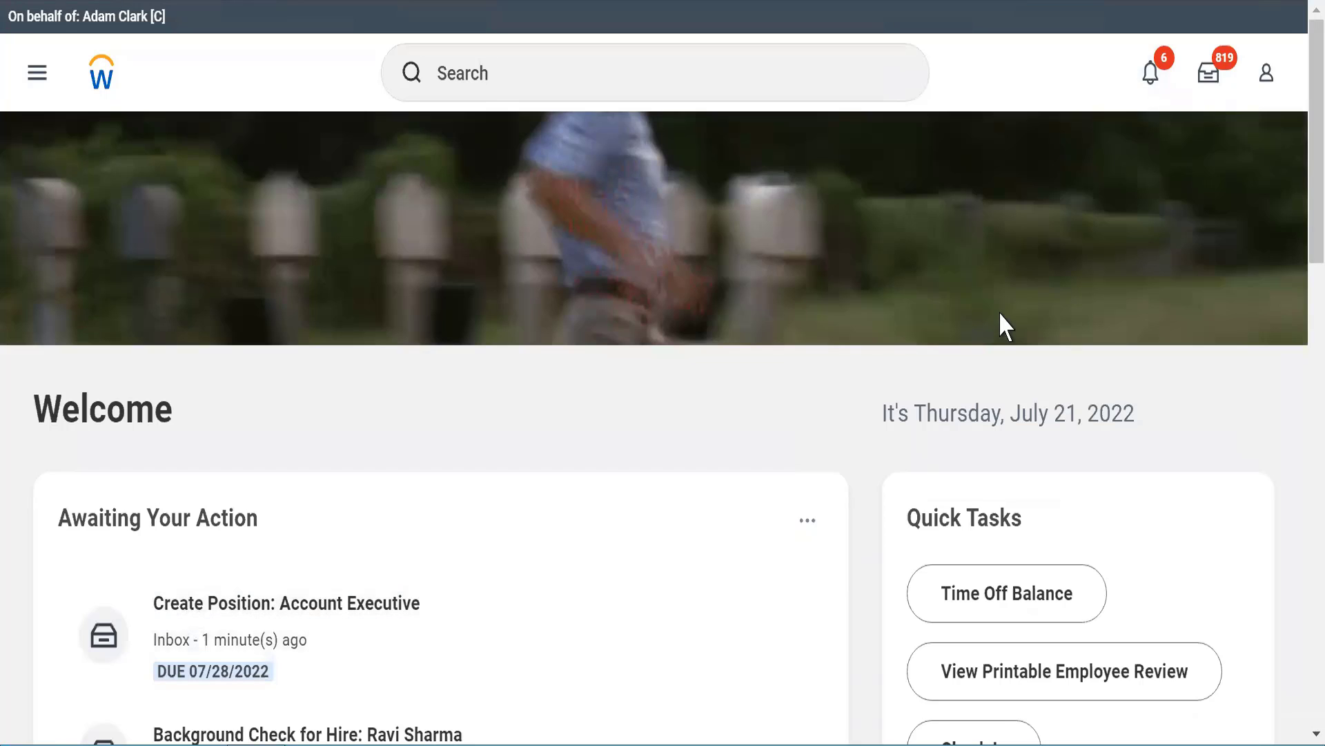
left_click(1209, 78)
left_click(1210, 77)
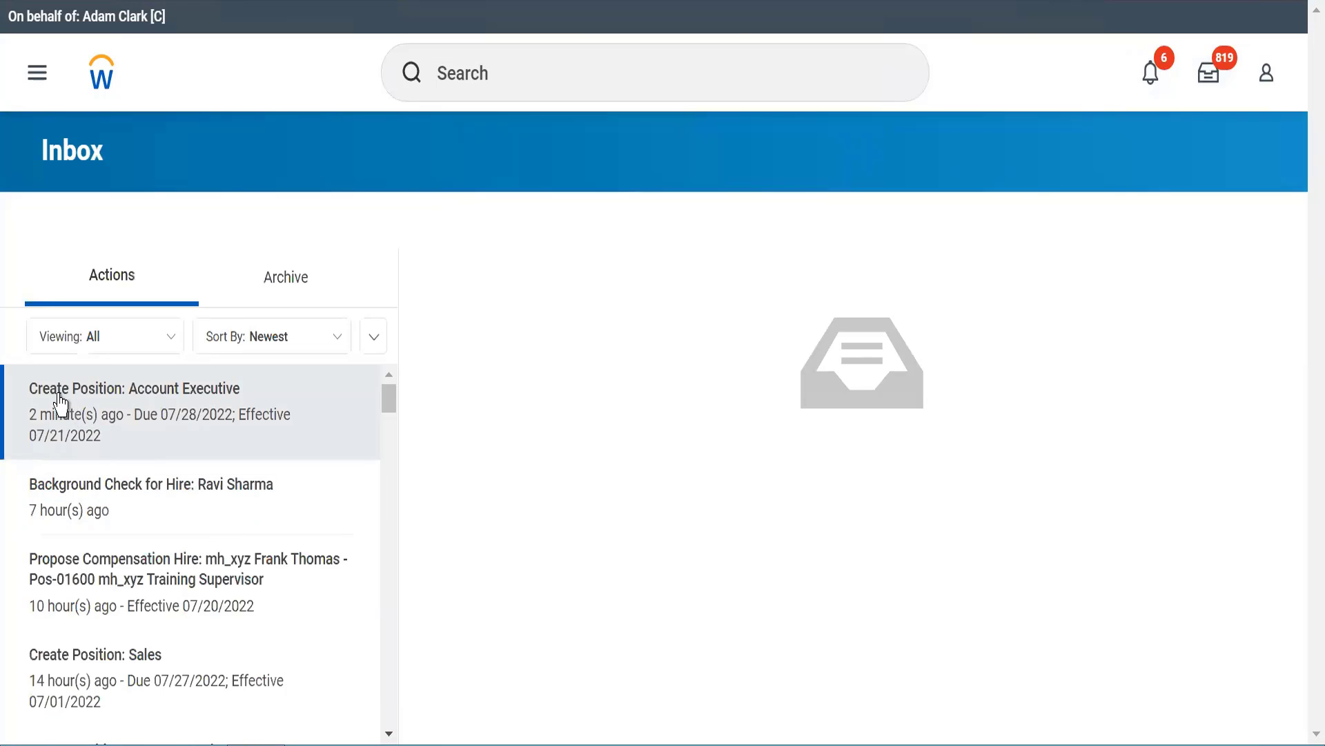
Step: Open the Create Position: Account Executive request and check its due date
left_click(61, 403)
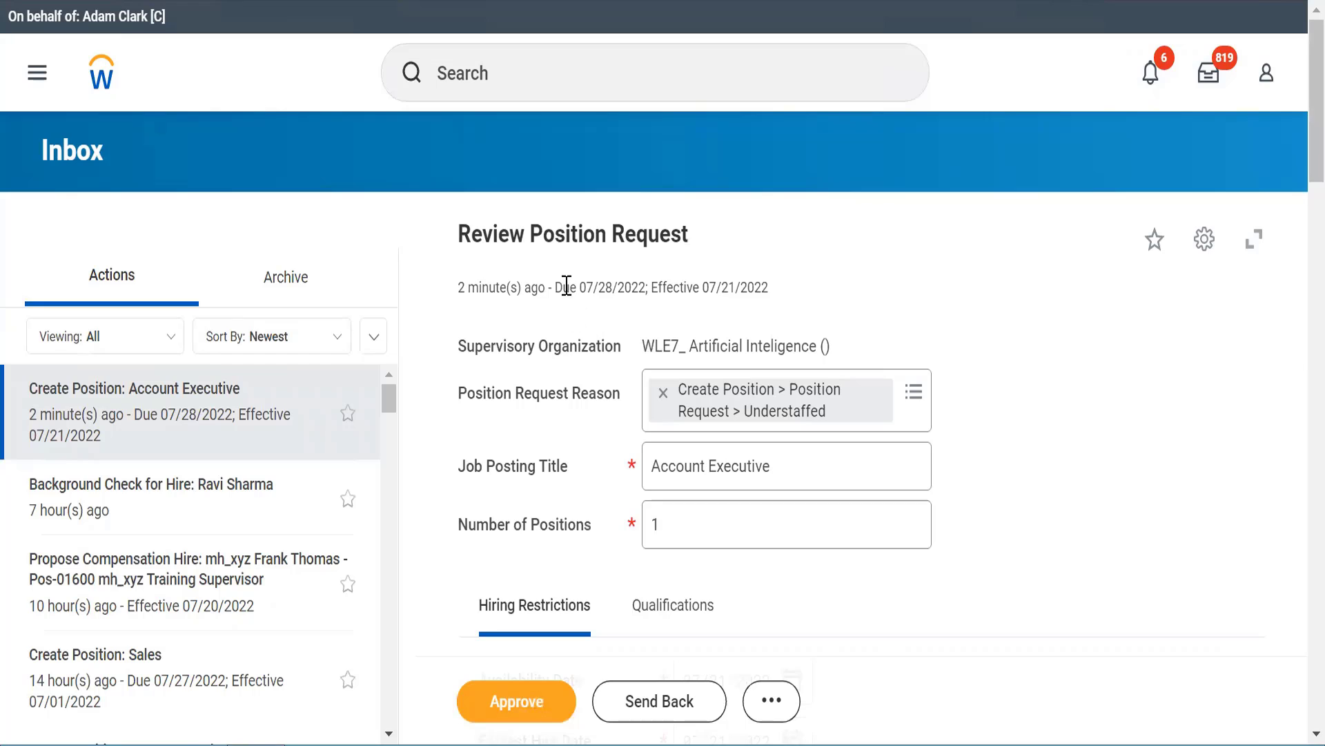
left_click_drag(566, 285, 651, 295)
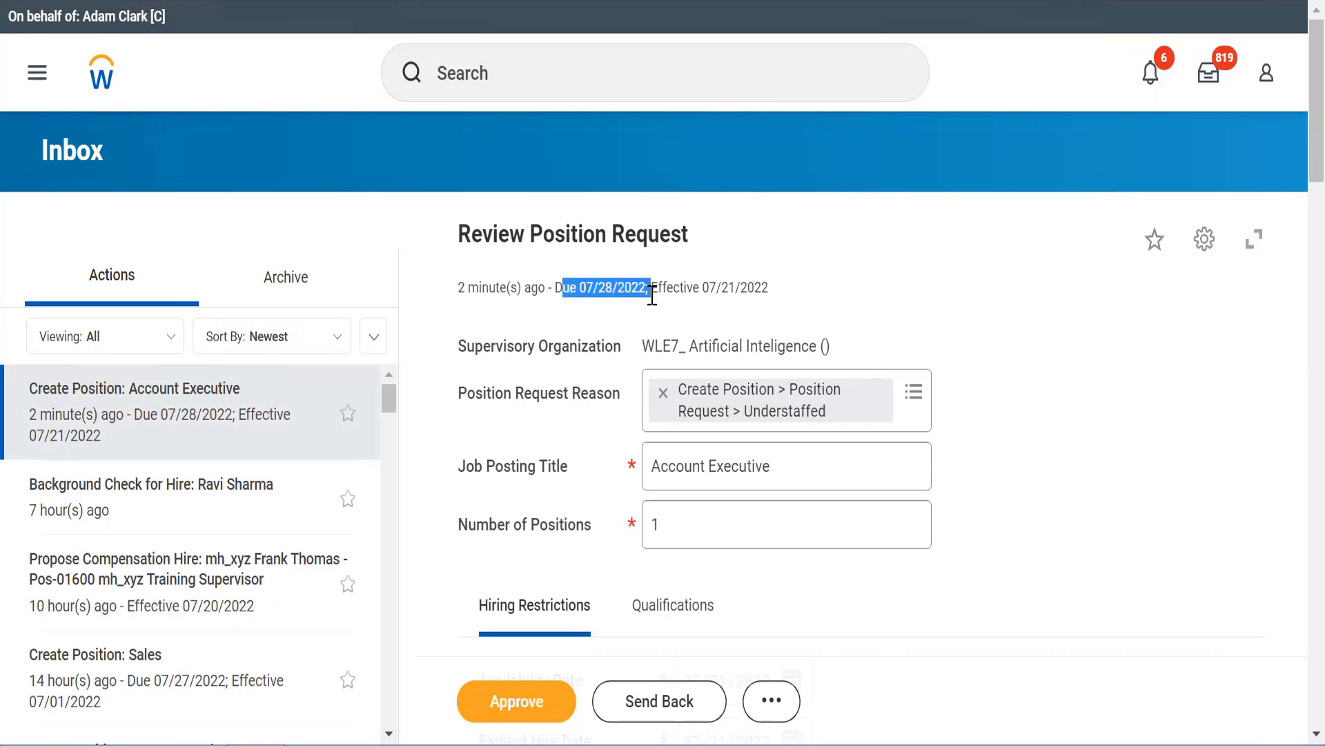
left_click(979, 329)
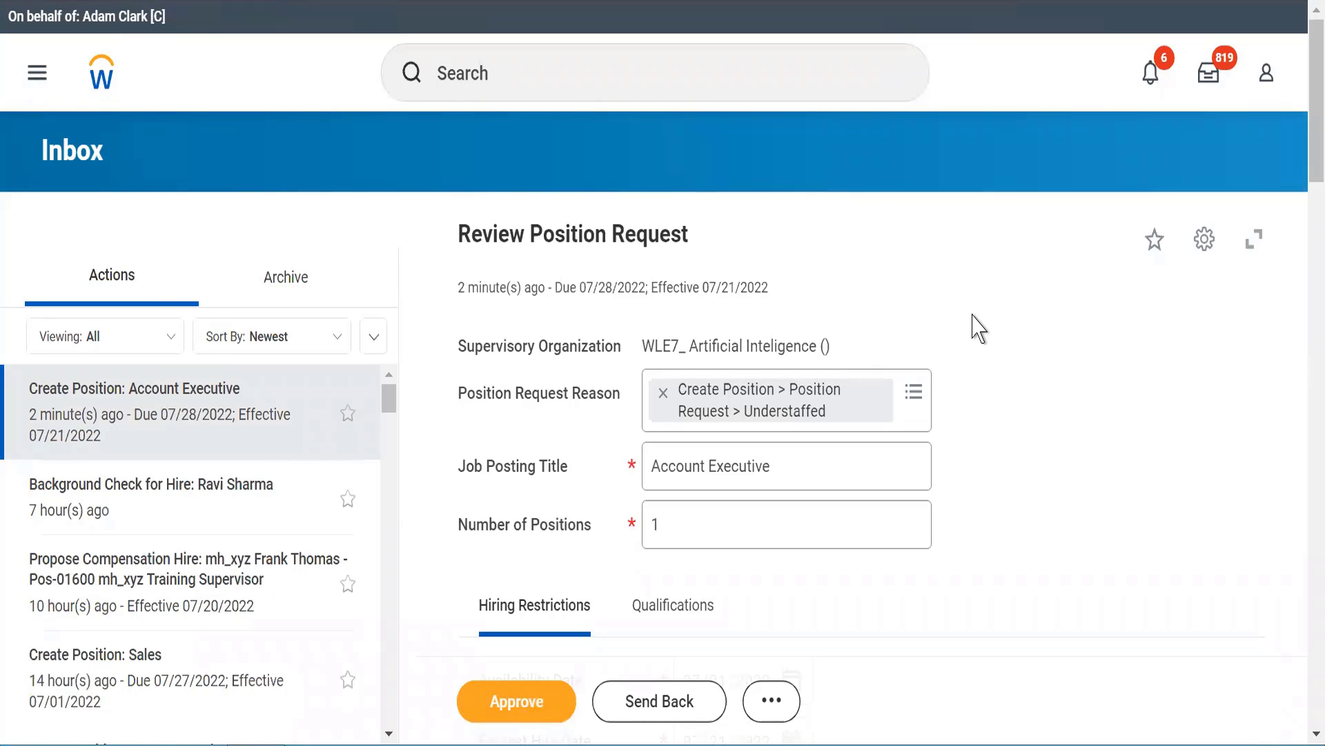
scroll(978, 329, "down", 3)
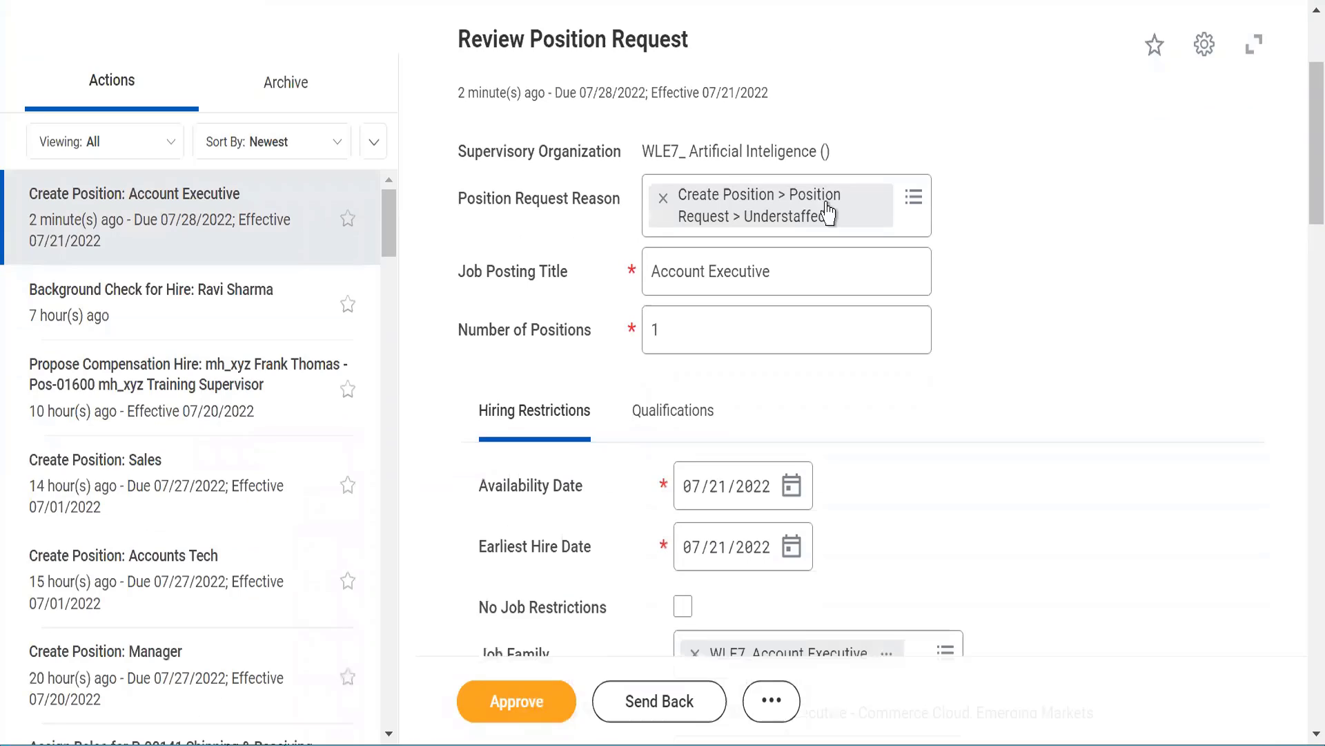
Step: Review the supervisory organization, job profile, location WLE7_Mumbai, Full time, and Employee worker type
triple_click(706, 143)
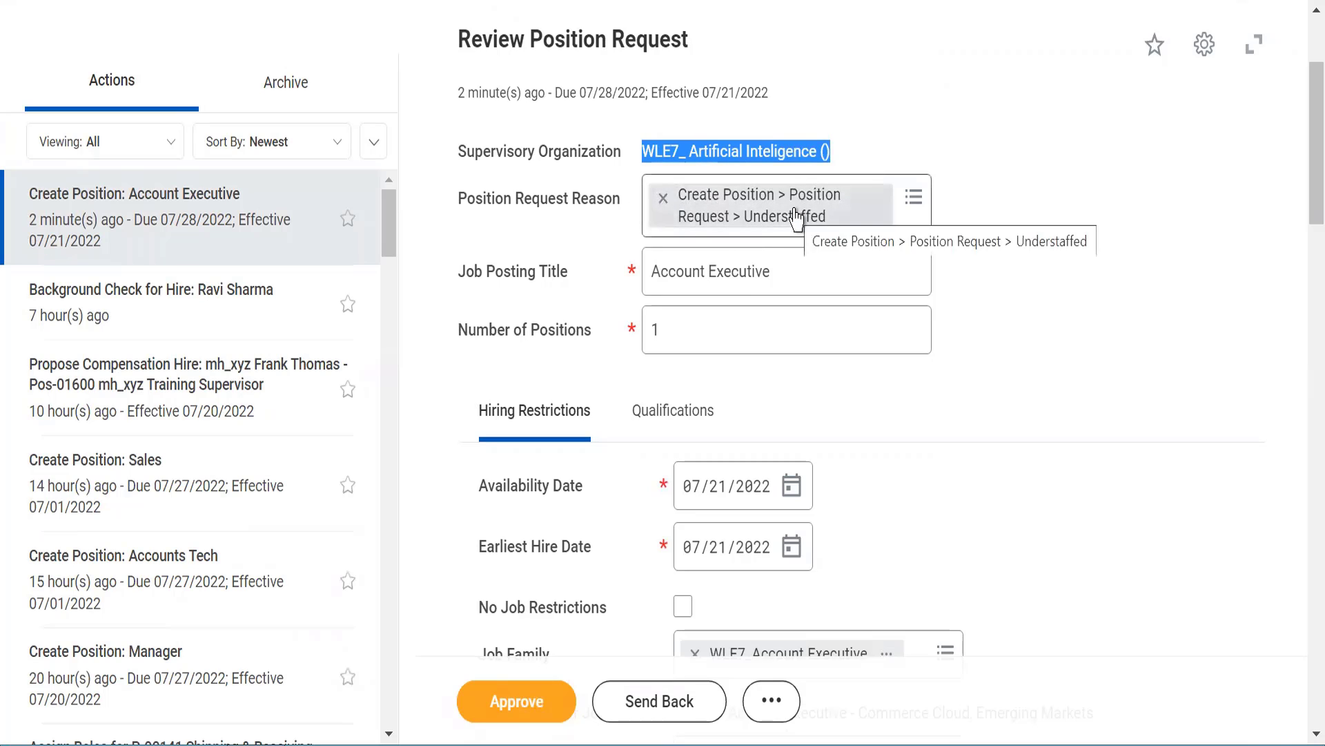
left_click(889, 398)
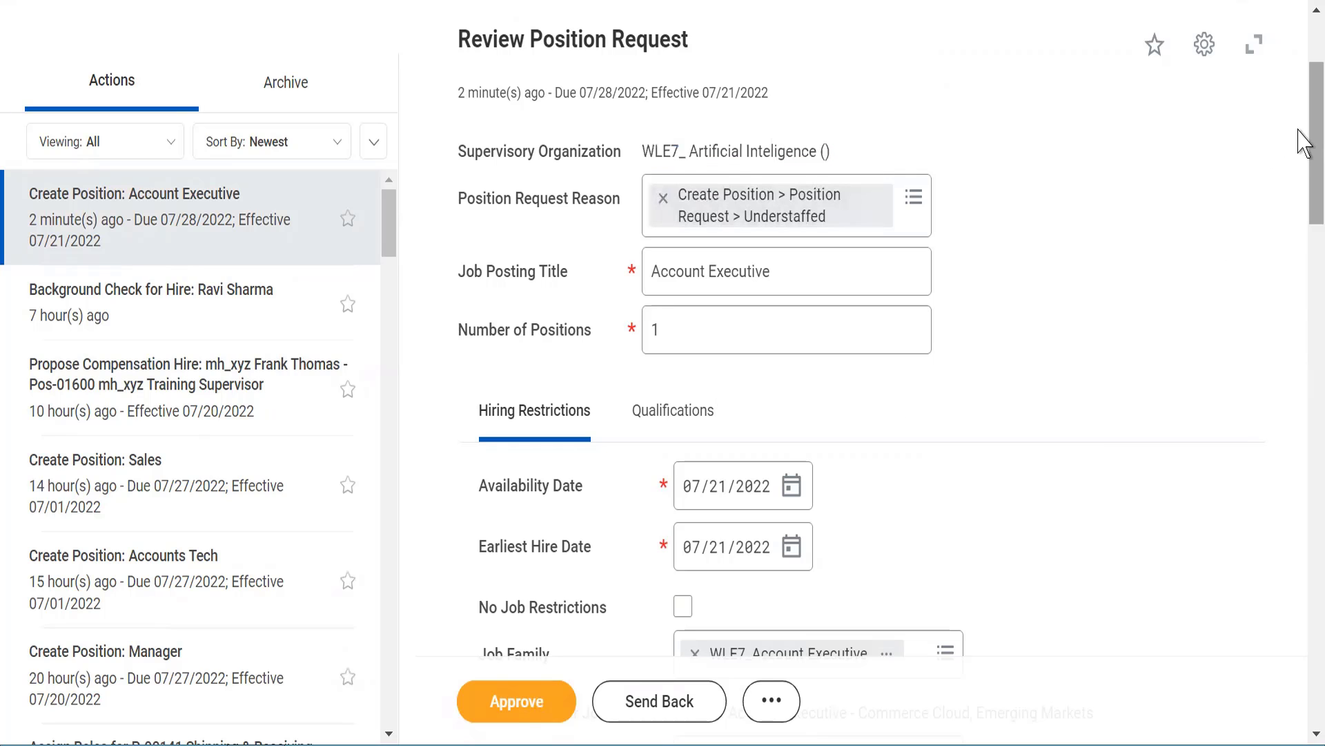
left_click_drag(1310, 131, 1309, 218)
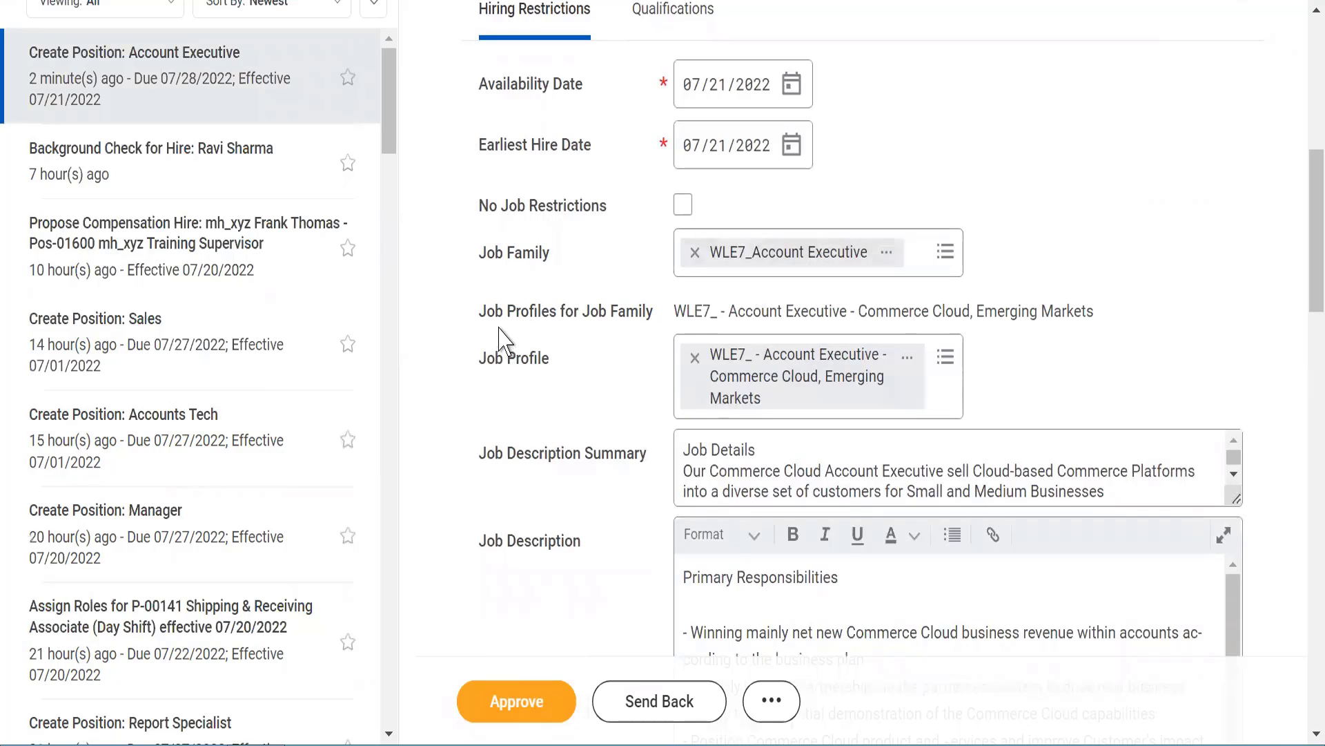
double_click(762, 310)
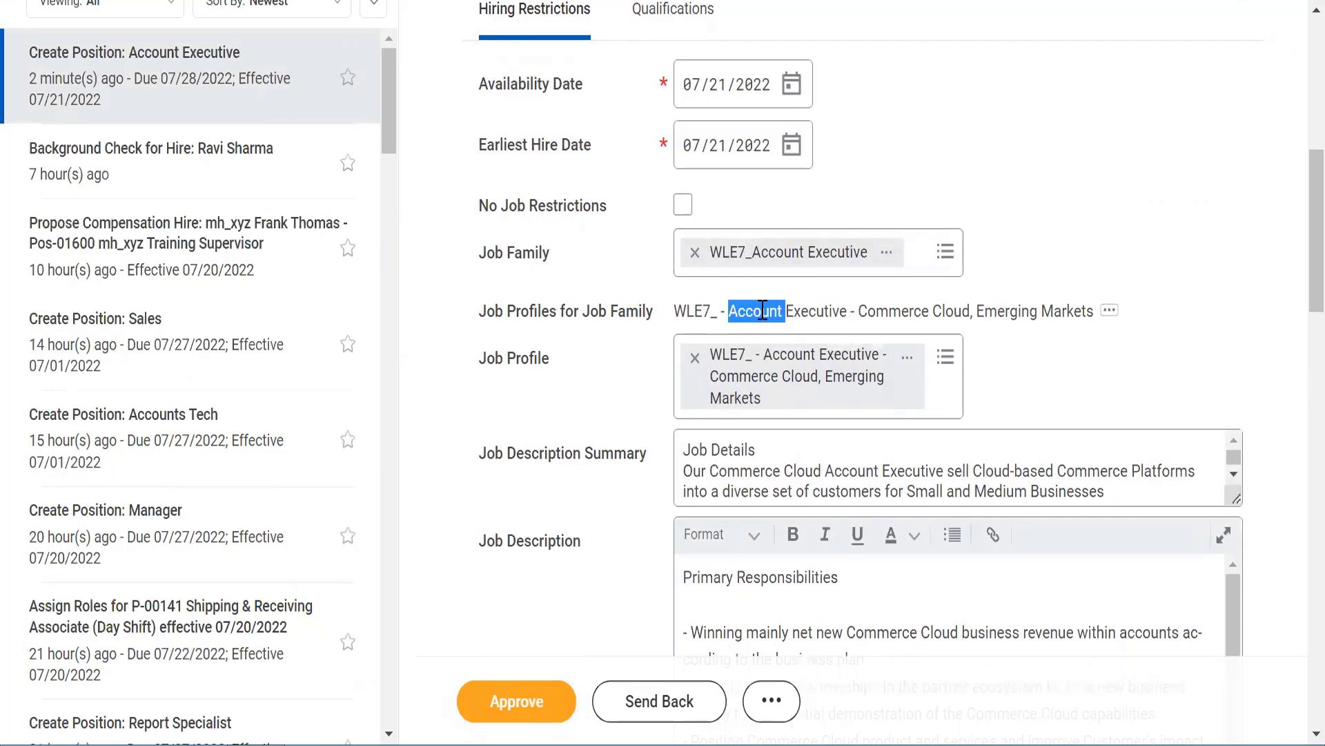
triple_click(762, 310)
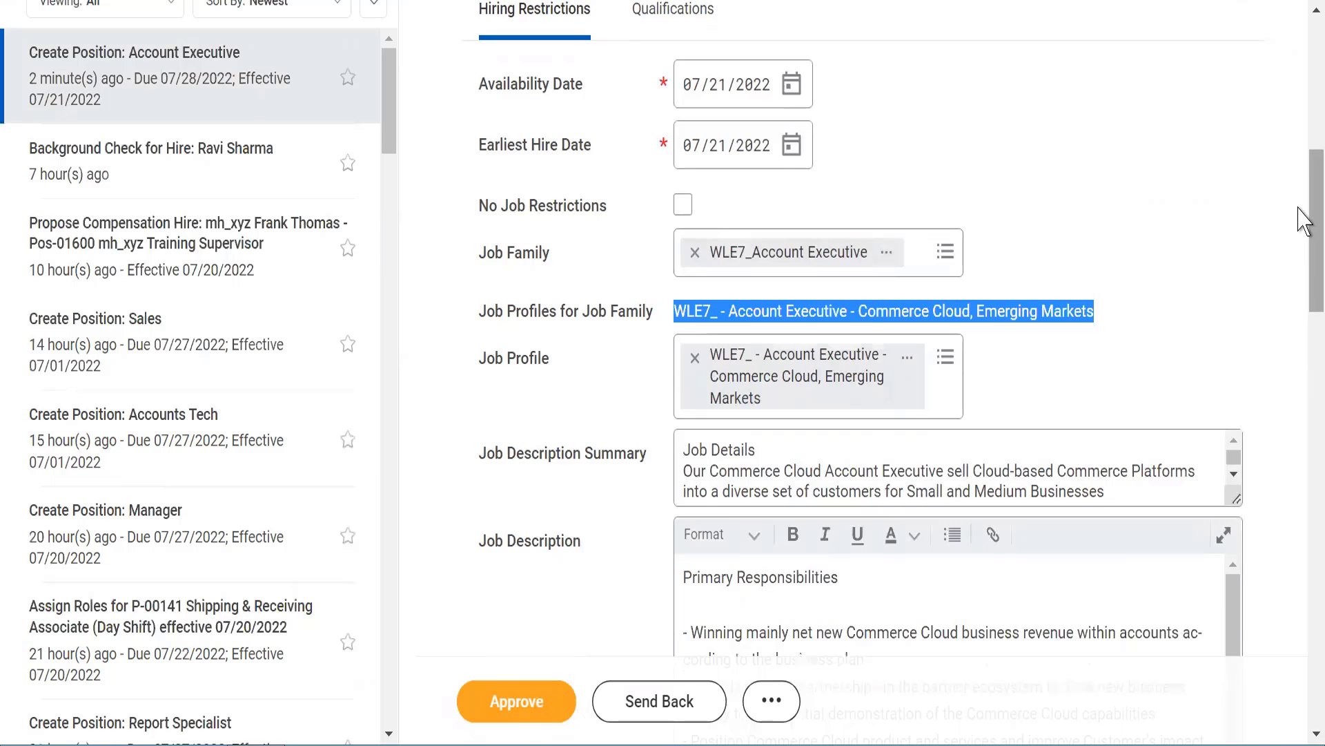
left_click_drag(1298, 207, 1305, 459)
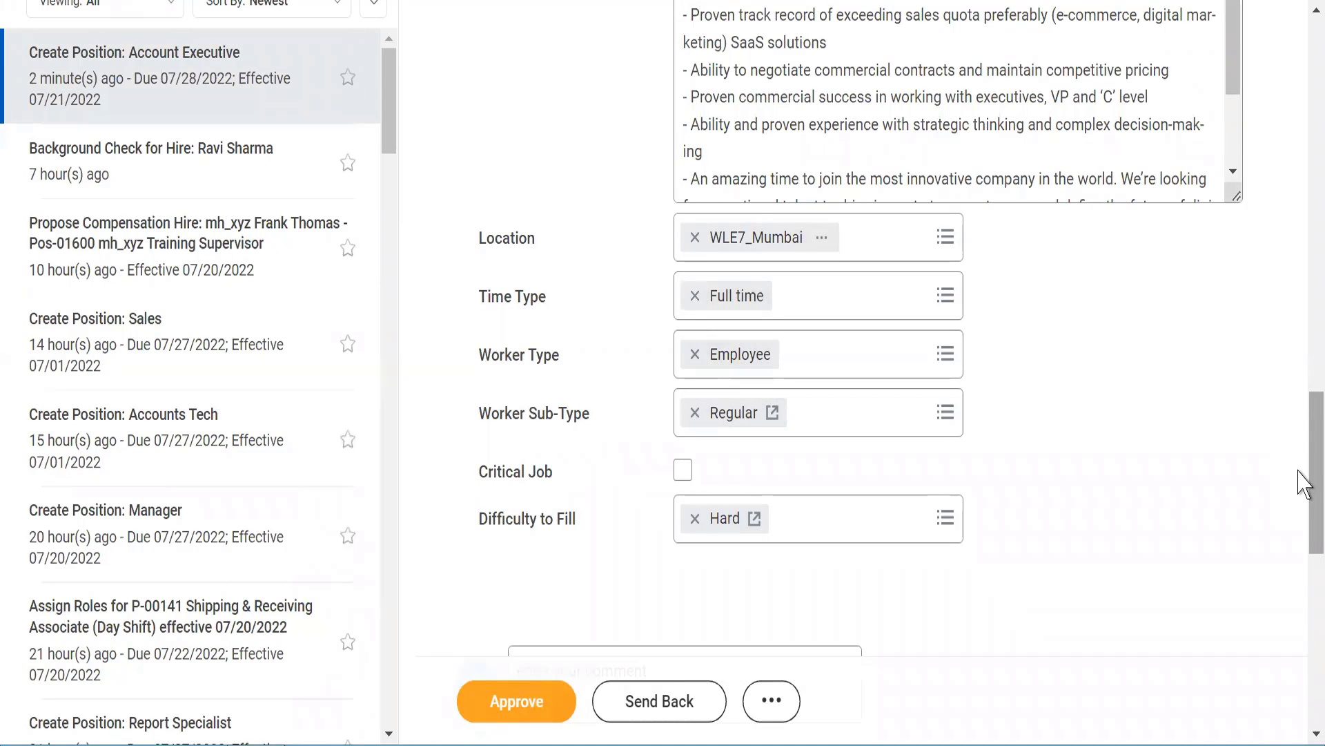
Step: Go to the comment box and show the extra review actions beside Send Back
left_click_drag(1305, 488, 1305, 592)
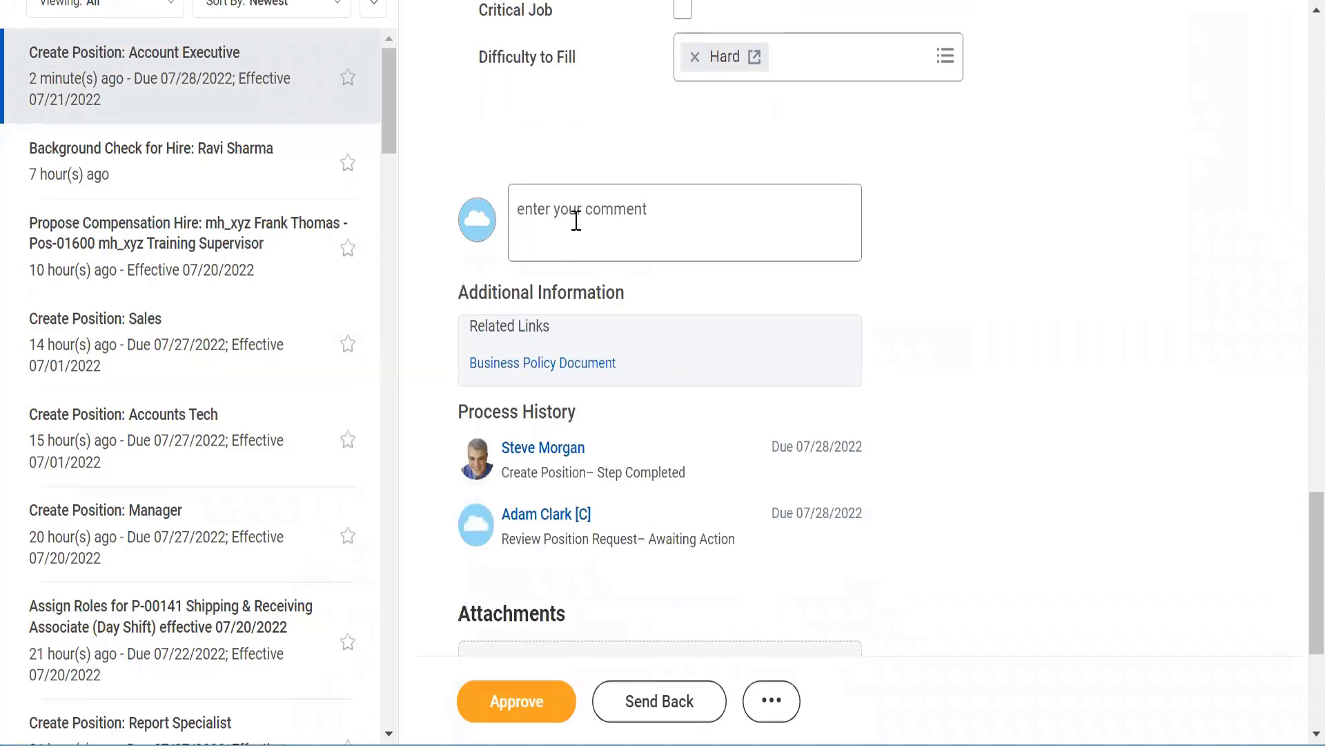
left_click(571, 220)
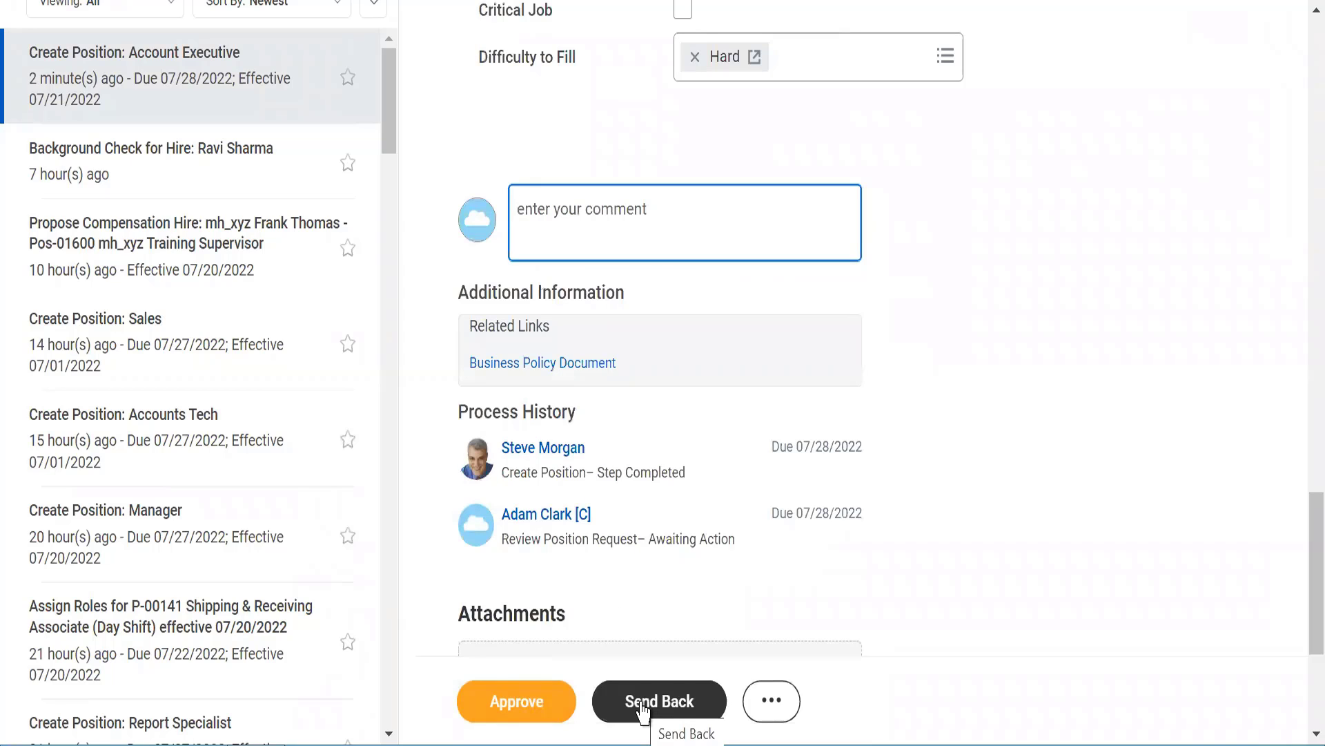
left_click(772, 703)
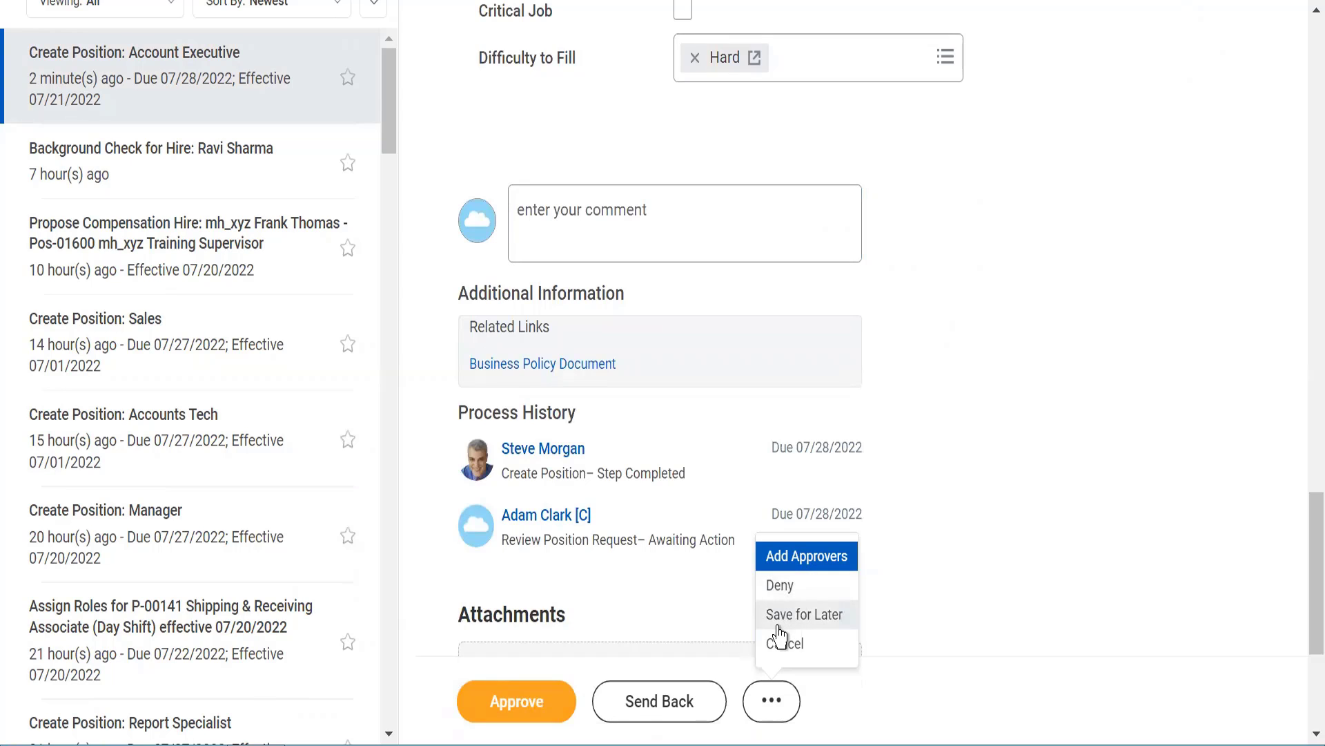
Step: Close the extra actions list, enter the comment 'Approved', and approve the Account Executive request
left_click(1034, 523)
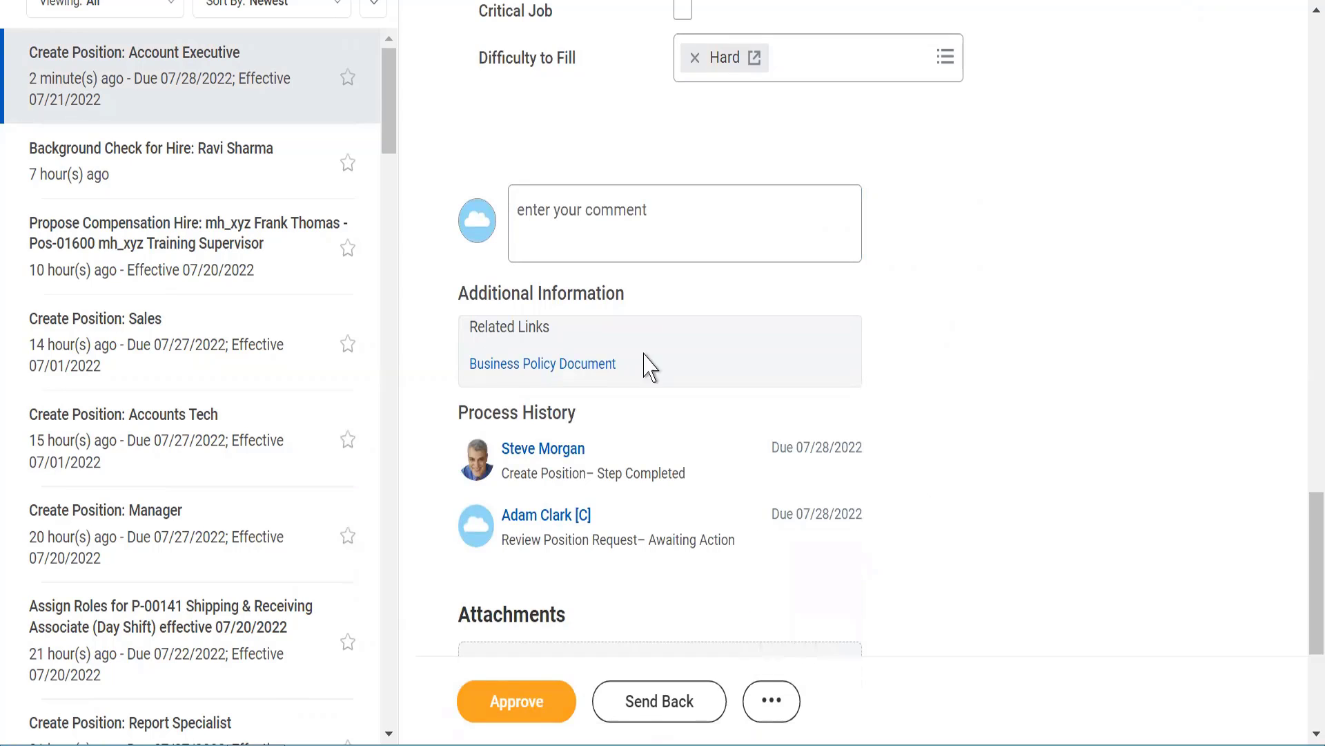
left_click(560, 224)
type("Approved")
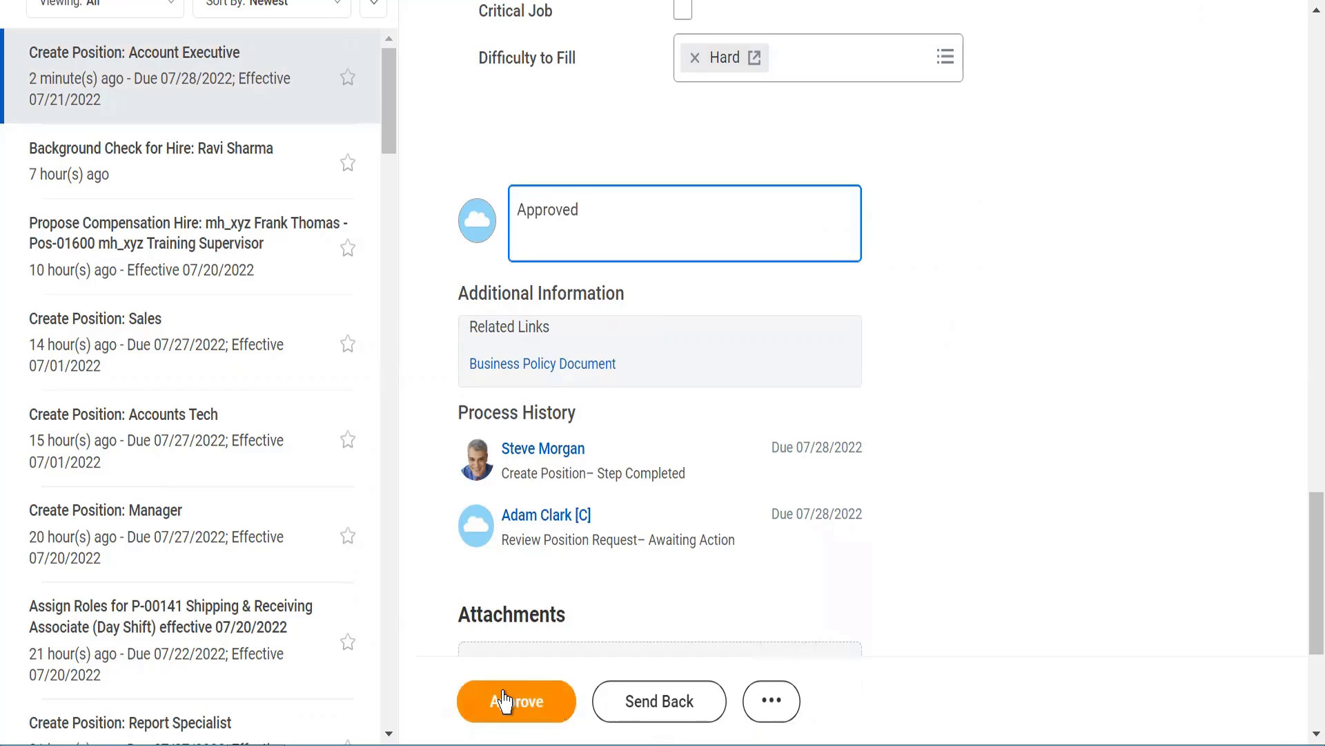
left_click(505, 701)
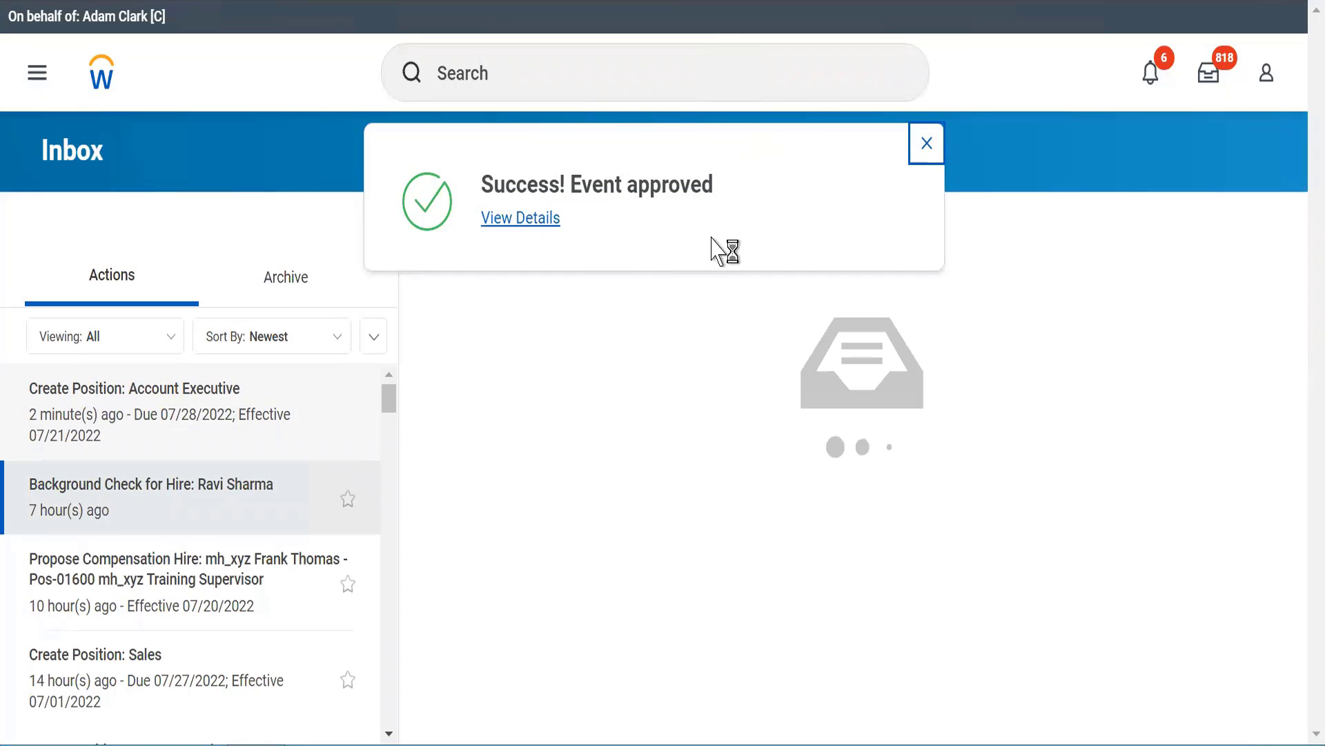
Step: View the approved event's details showing Pos-01605 Account Executive (Unfilled) successfully created
left_click(515, 221)
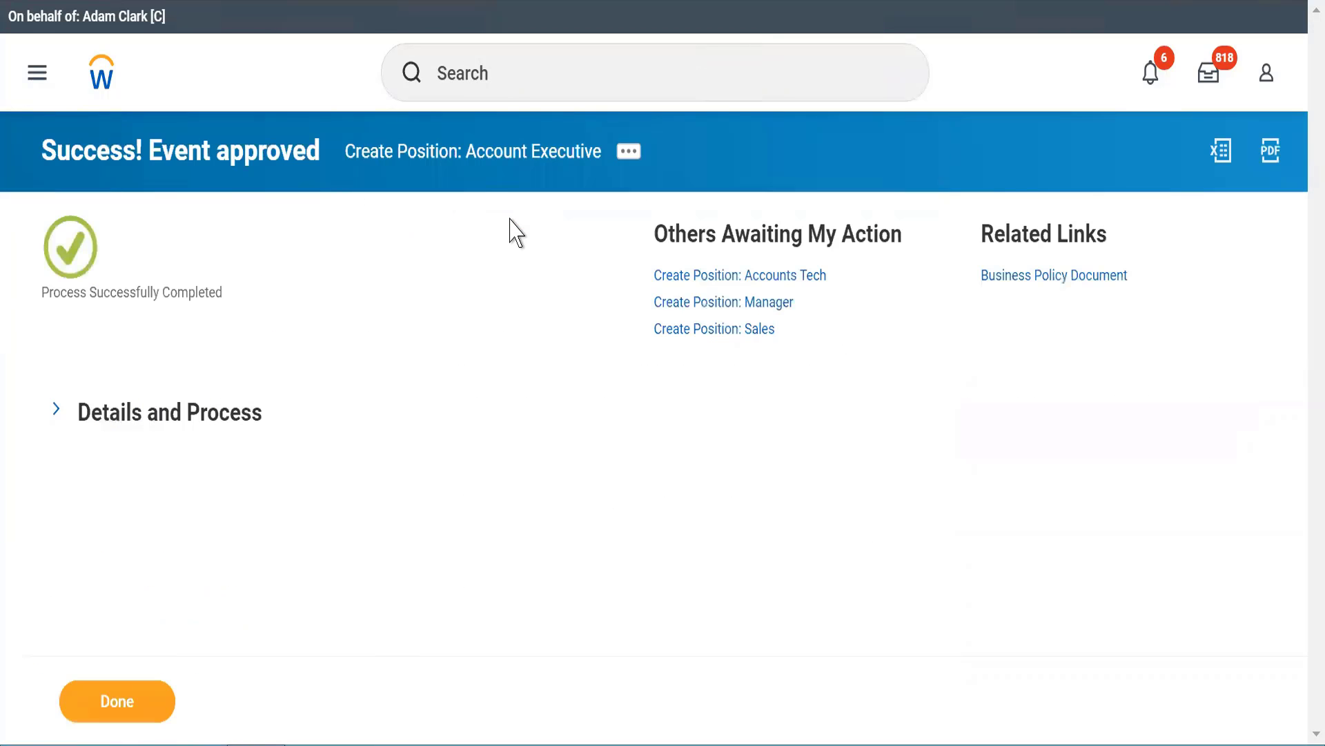
left_click(59, 408)
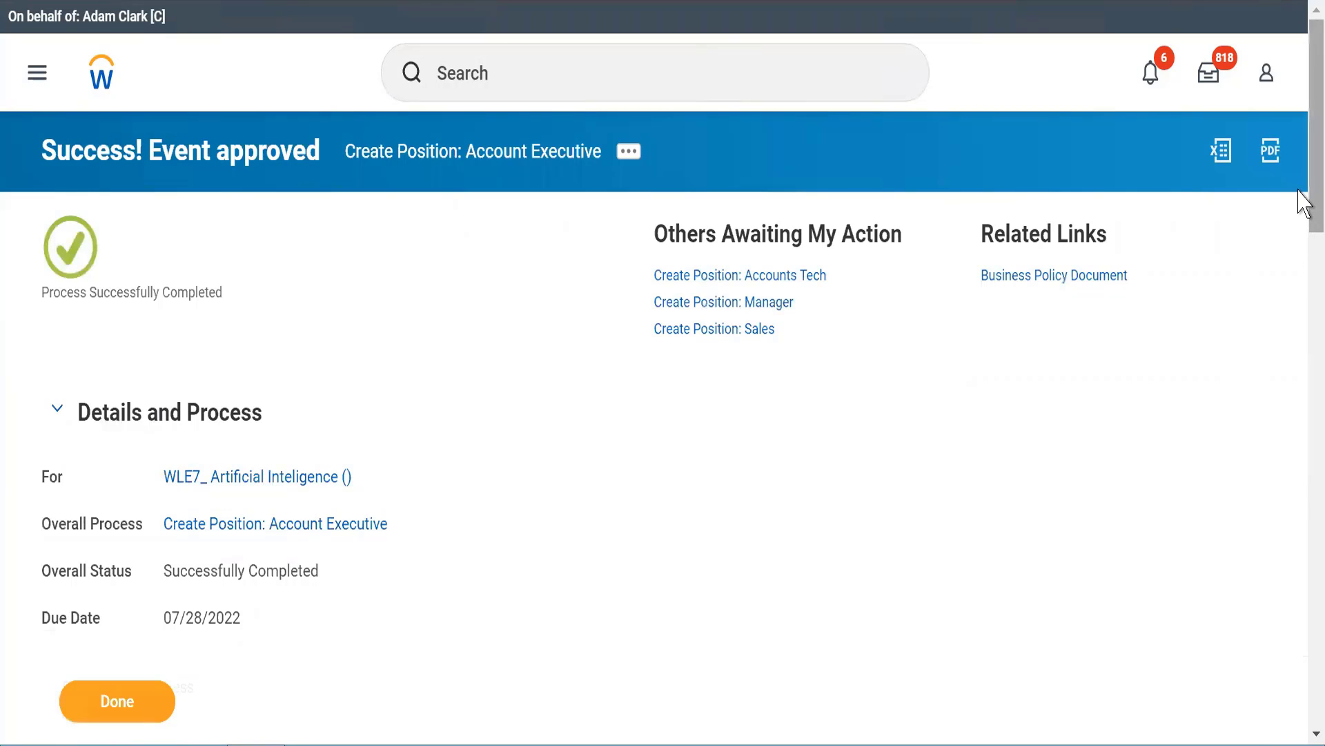
scroll(1304, 304, "down", 5)
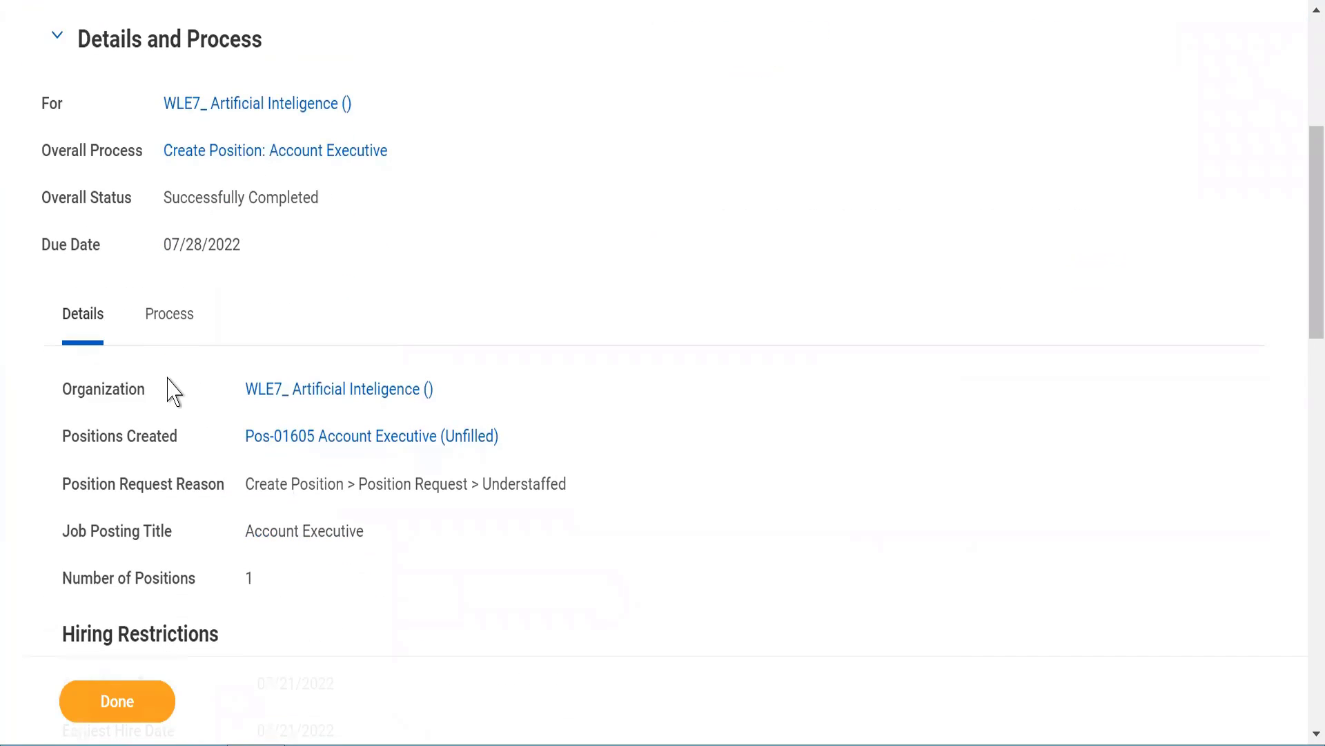
Step: Check the WLE7_ Artificial Inteligence Staffing tab for Pos-01605 under Positions without Job Requisition
left_click(331, 391)
left_click(283, 402)
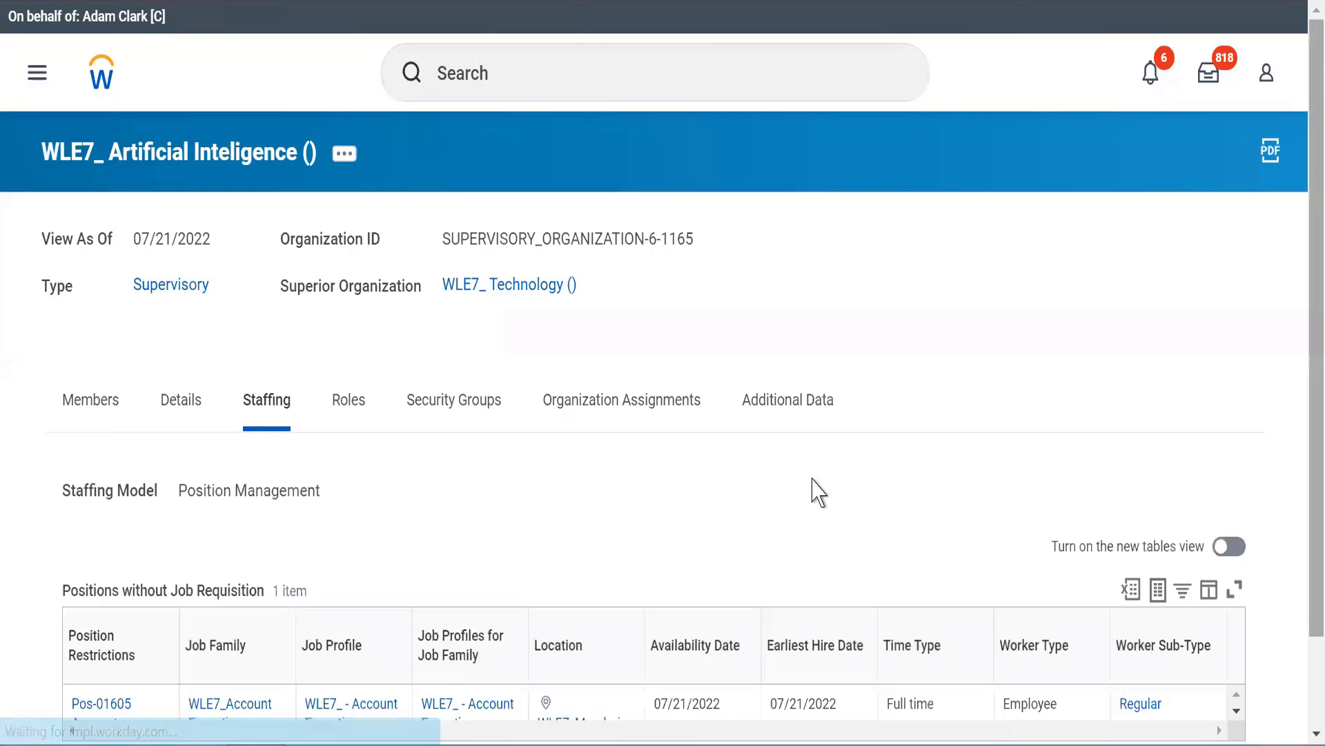
scroll(572, 528, "down", 3)
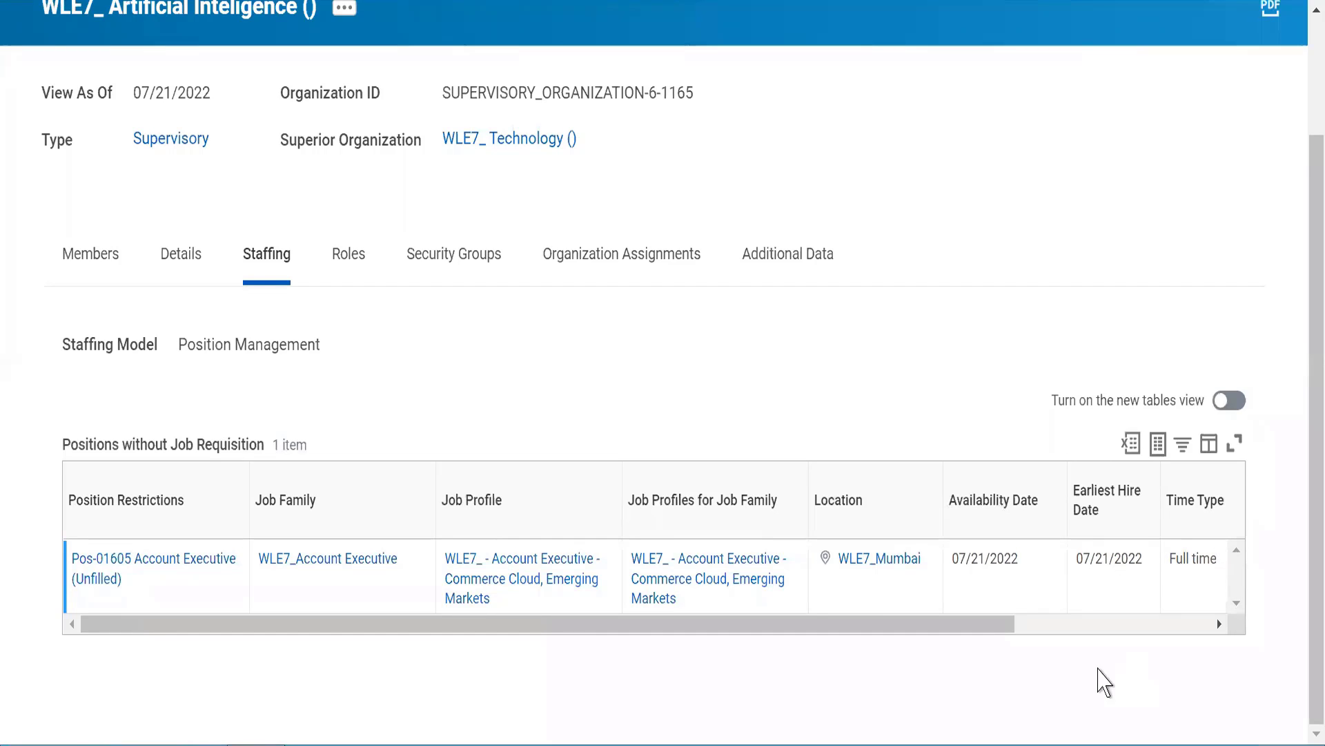
left_click_drag(970, 627, 1245, 615)
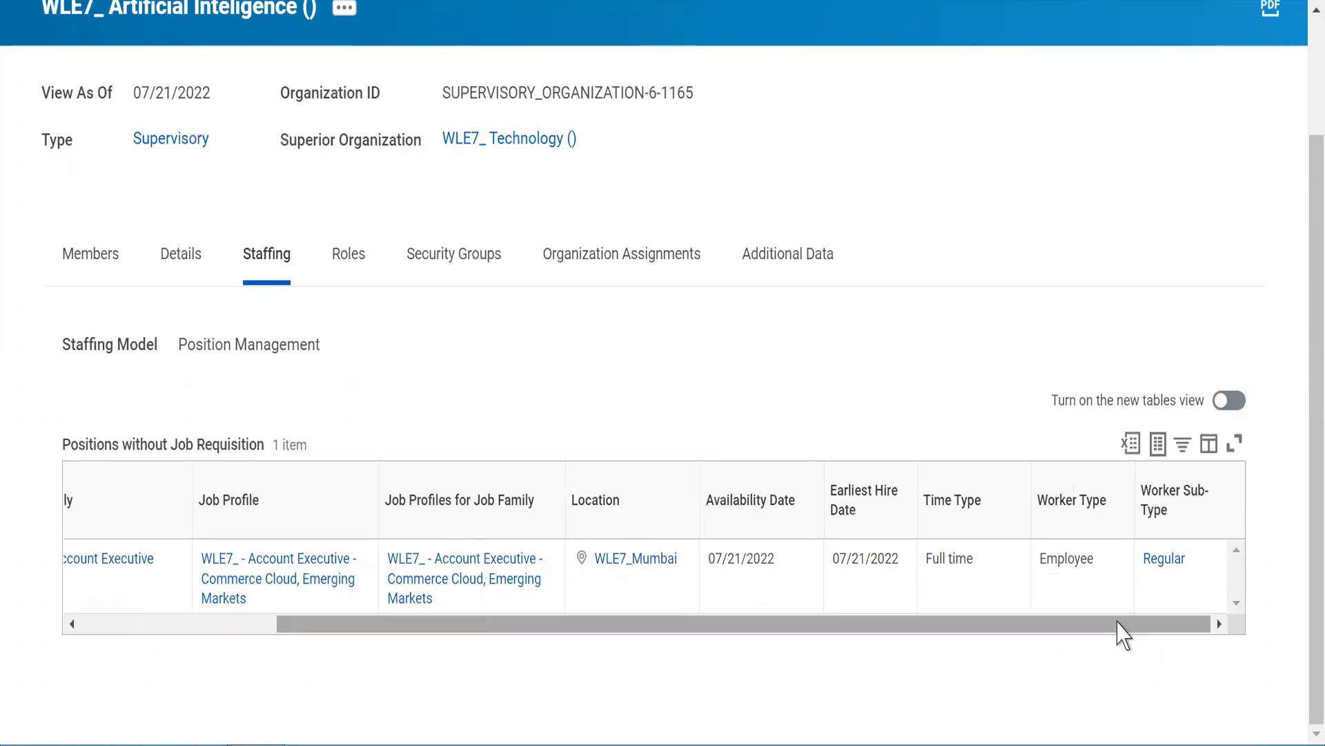
left_click(141, 630)
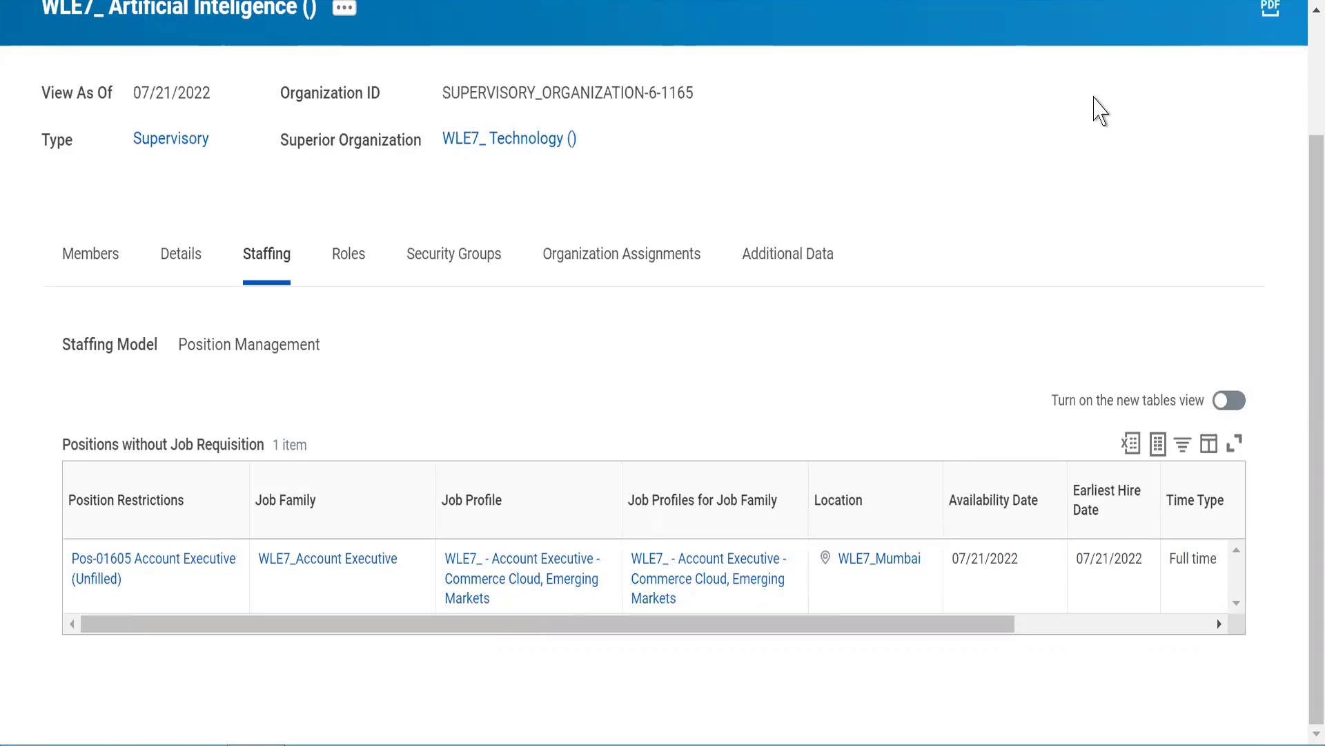
Step: Open the View Open Positions report from a 'view open' search, then cancel at its Organization prompt
scroll(458, 73, "up", 2)
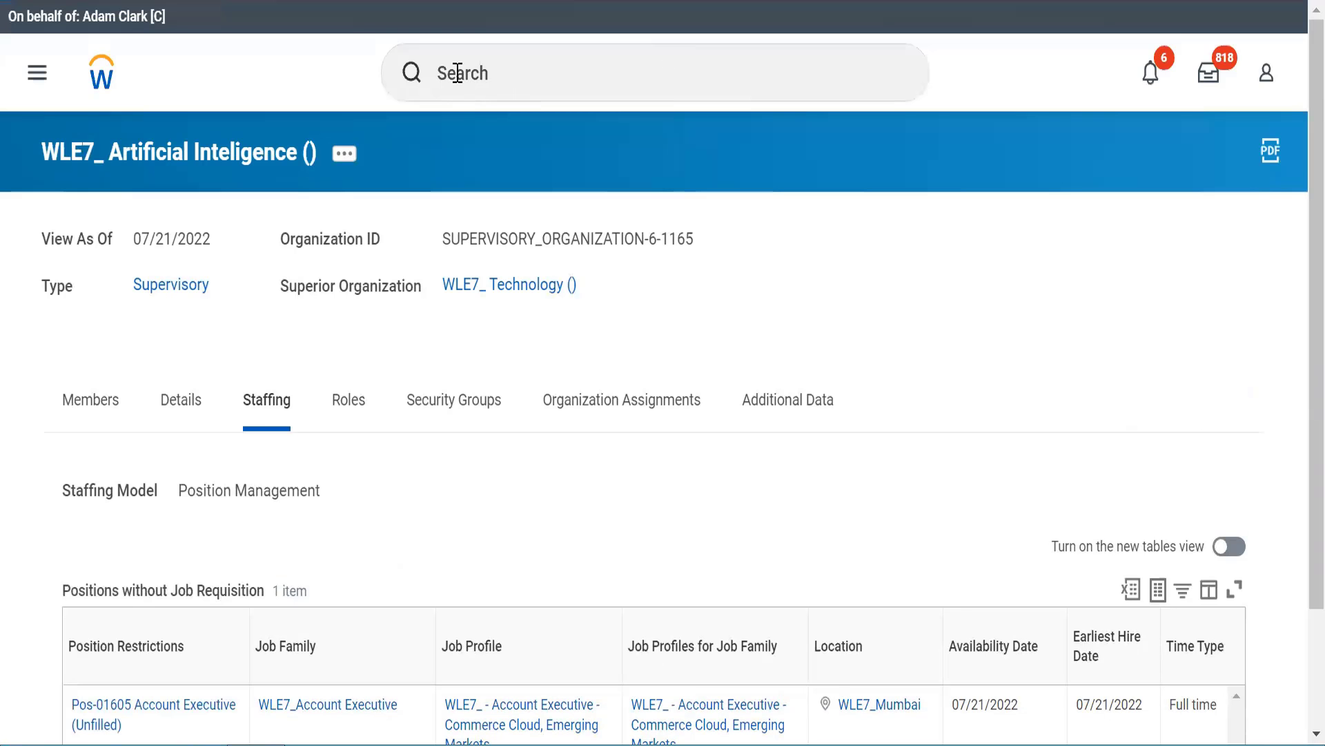
left_click(457, 73)
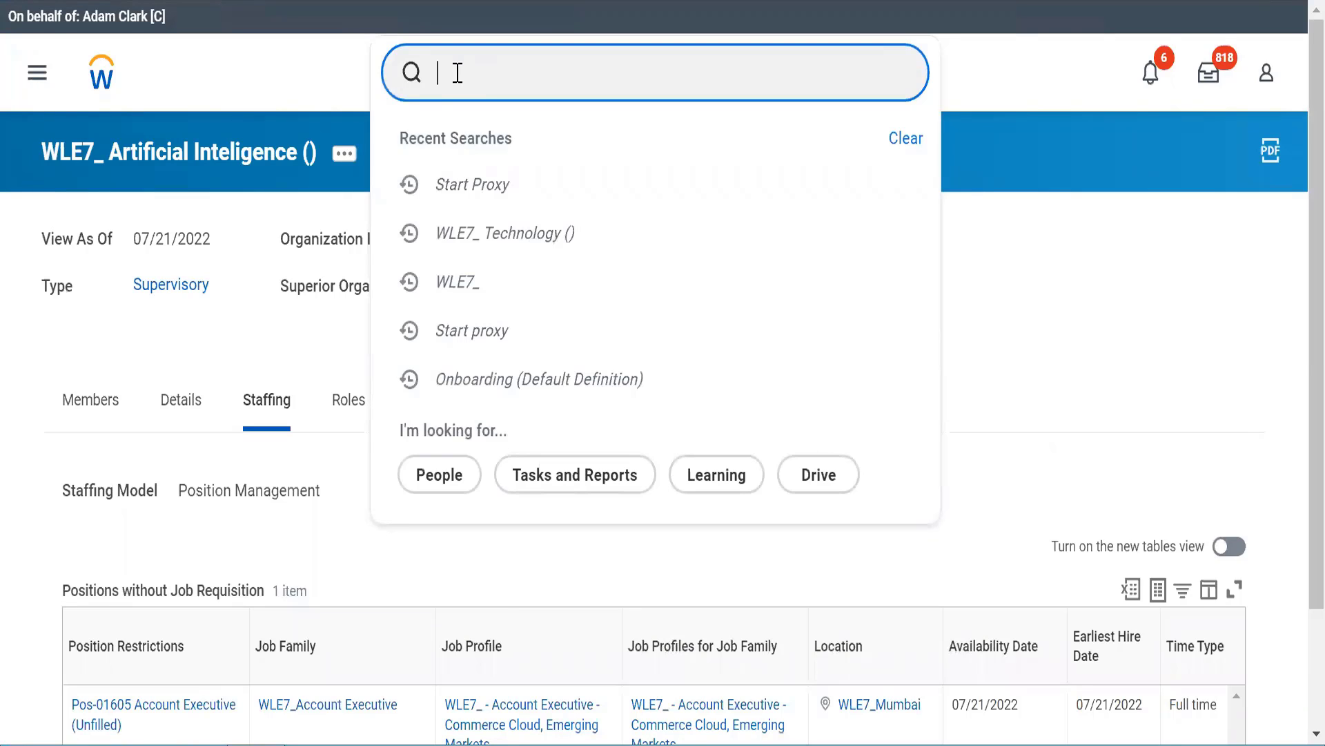
type("view open")
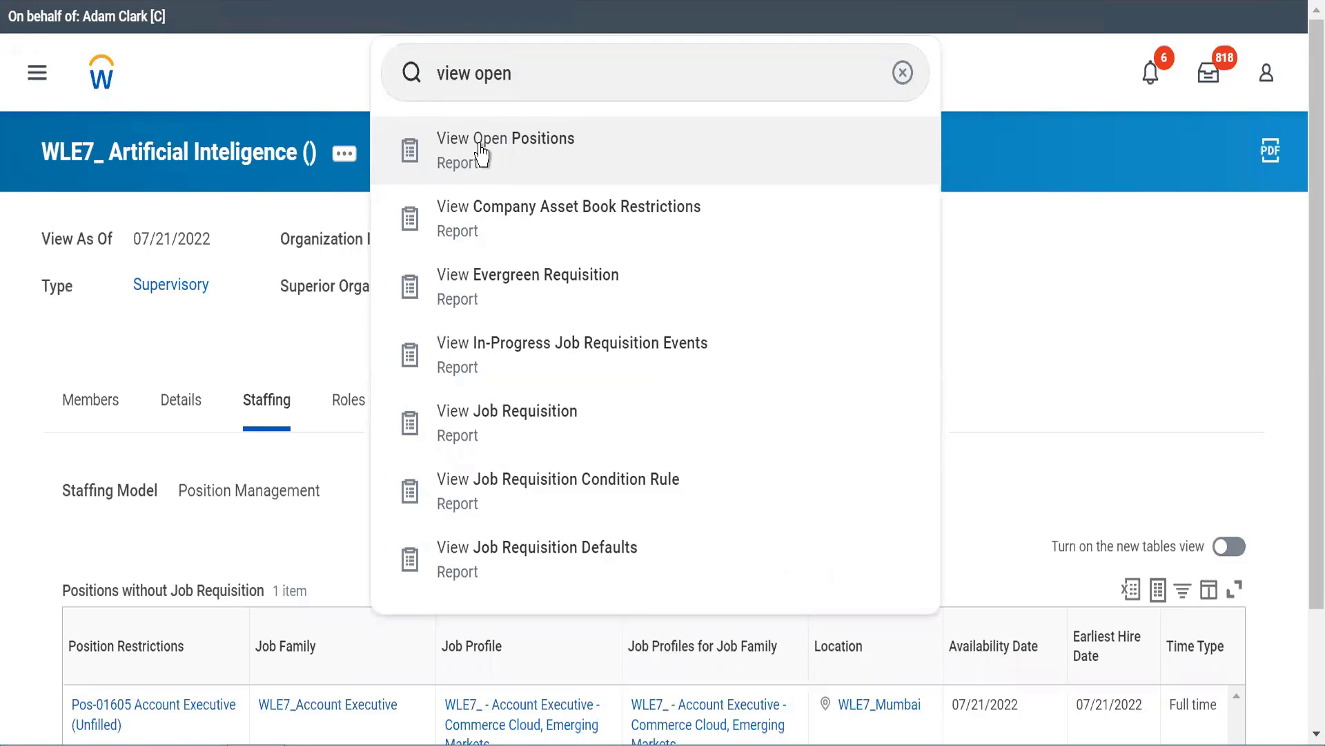
left_click(481, 153)
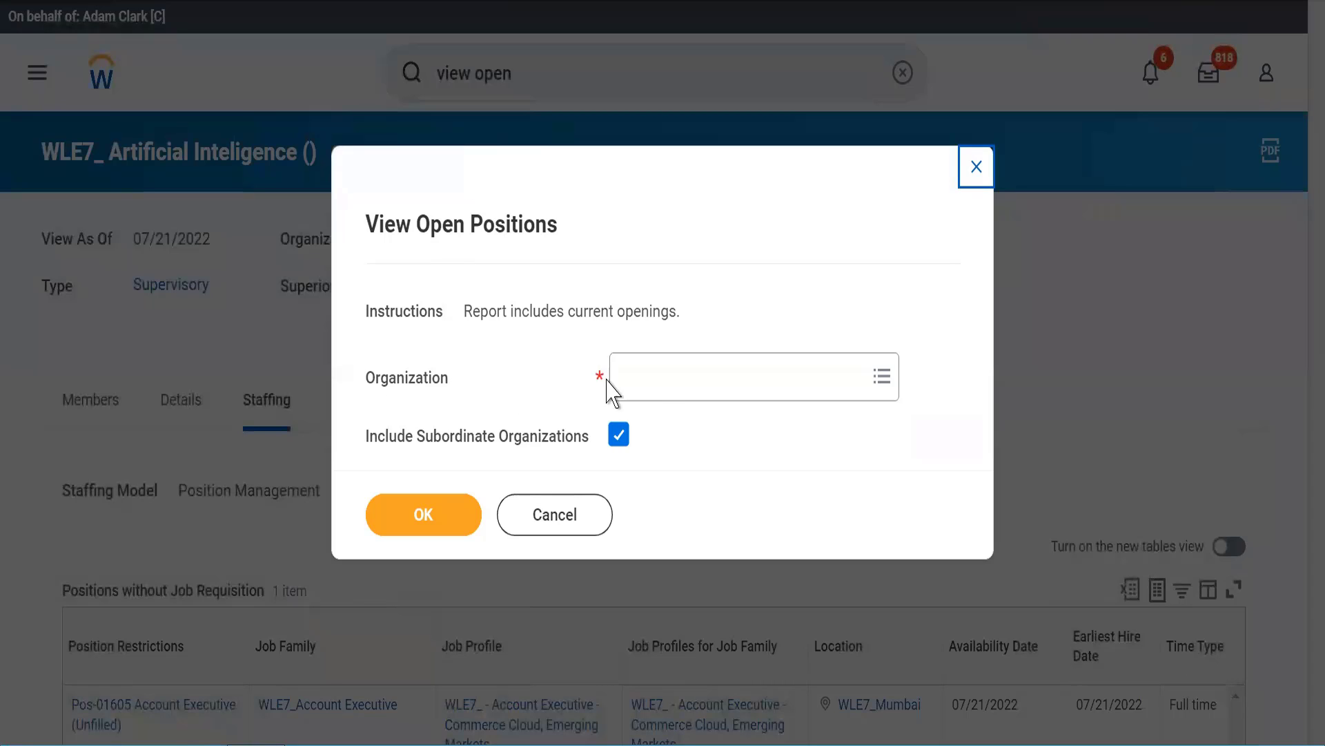
left_click(683, 377)
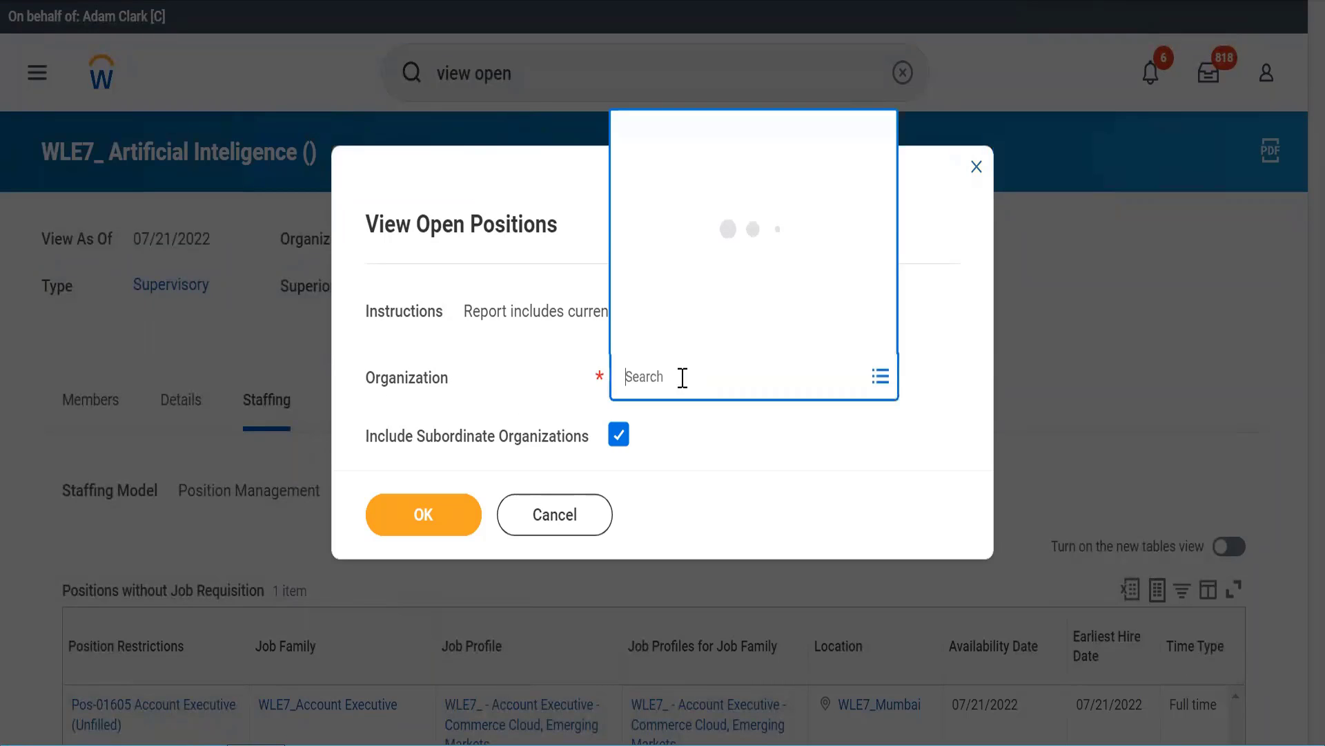
left_click(525, 386)
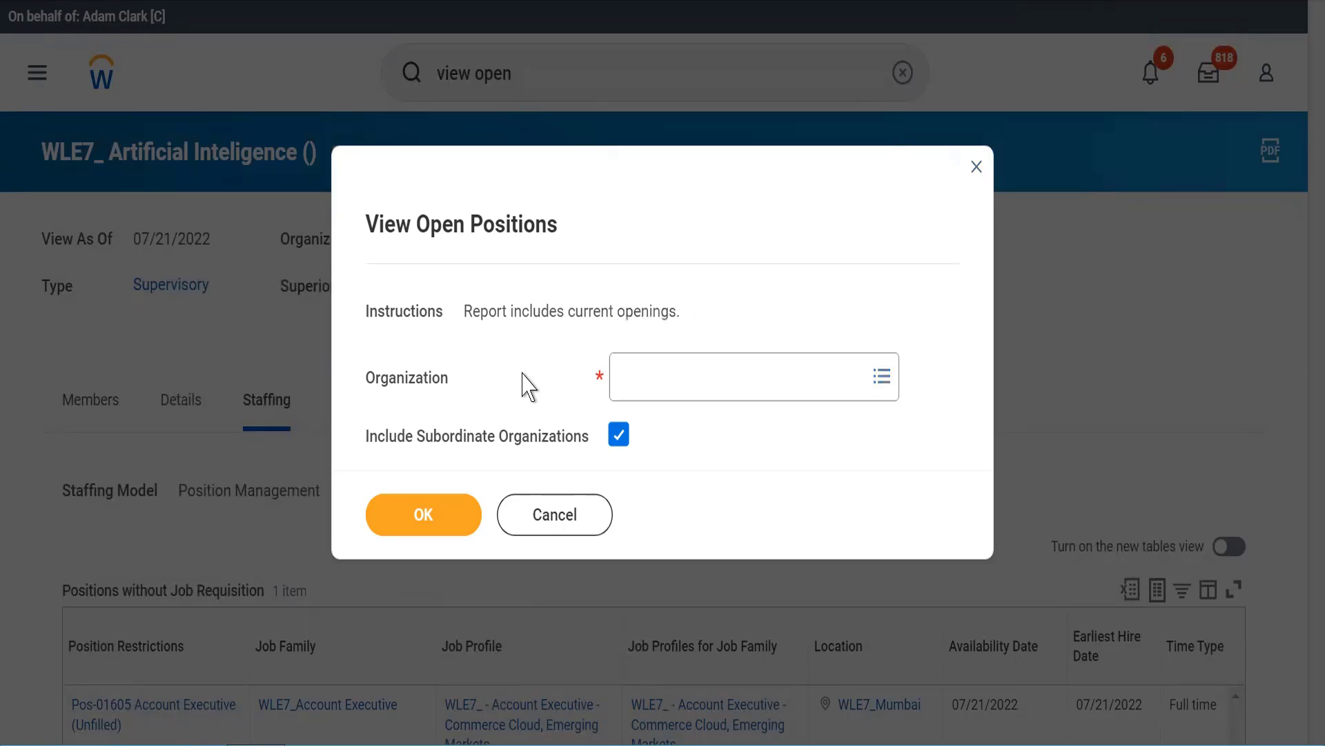
left_click(518, 540)
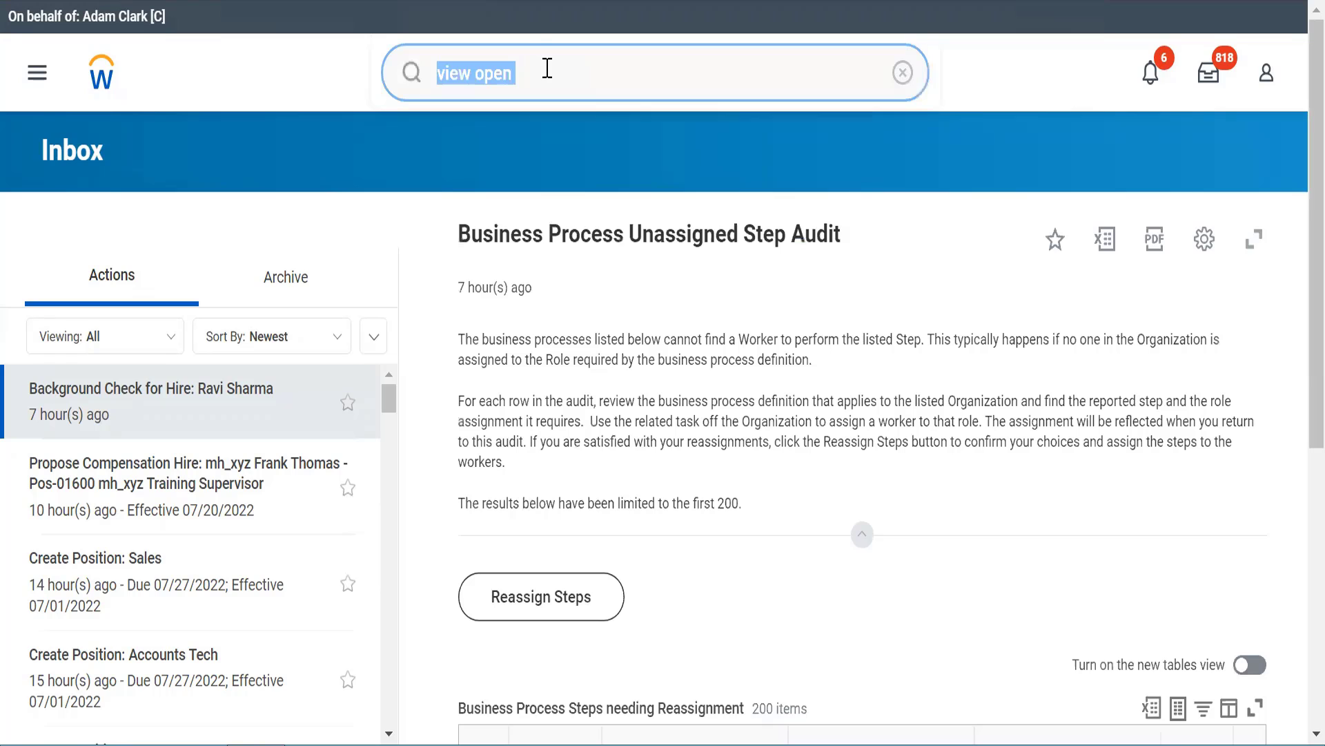
Step: Search for 'stop proxy', run the Stop Proxy task, and confirm ending the proxy session
type("start proxy")
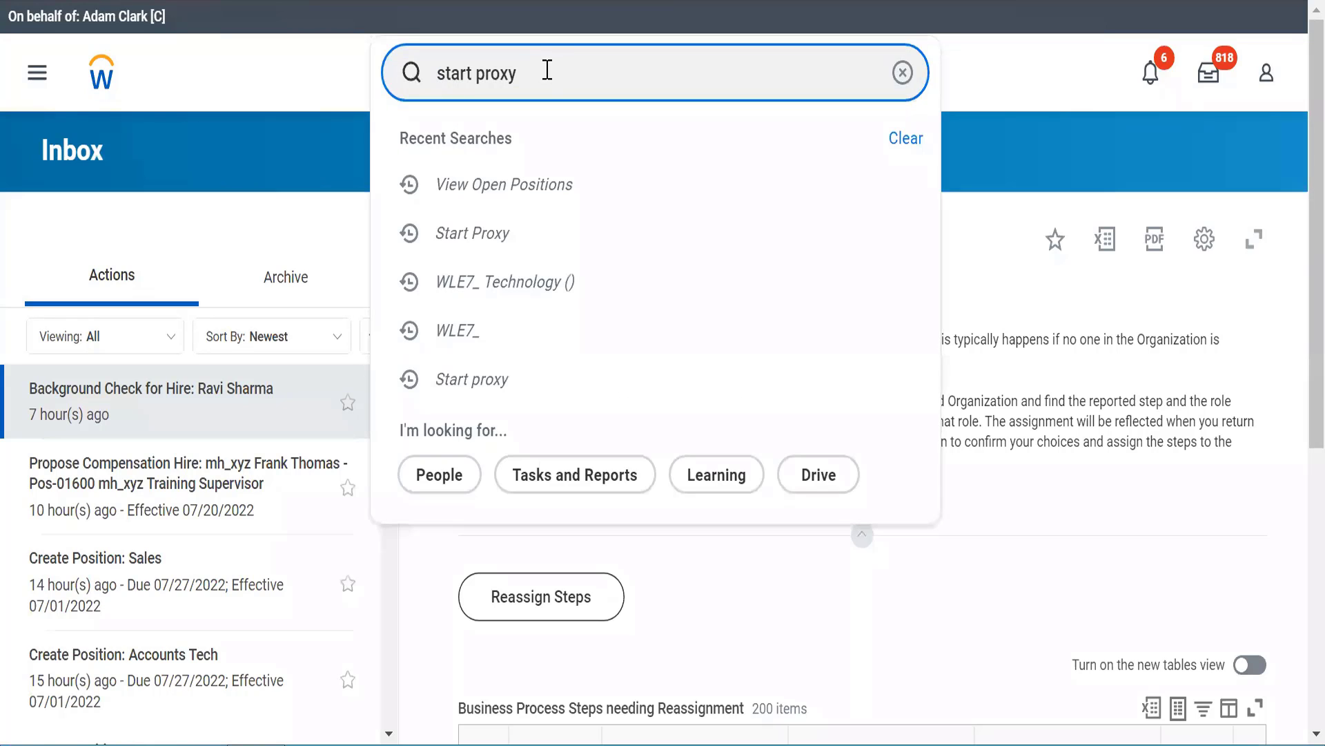
key("BackSpace")
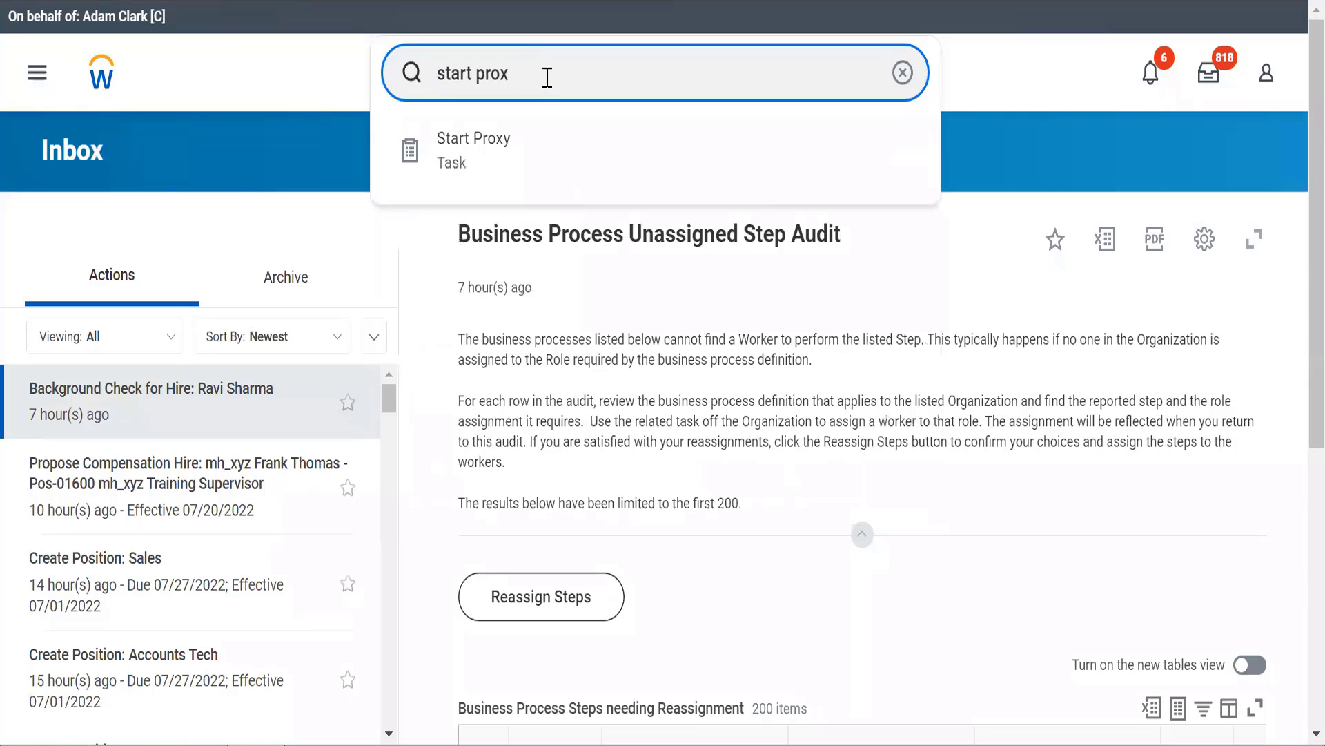
key("BackSpace")
key("BackSpace")
key("BackSpace")
key("BackSpace")
key("BackSpace")
key("BackSpace")
key("BackSpace")
key("BackSpace")
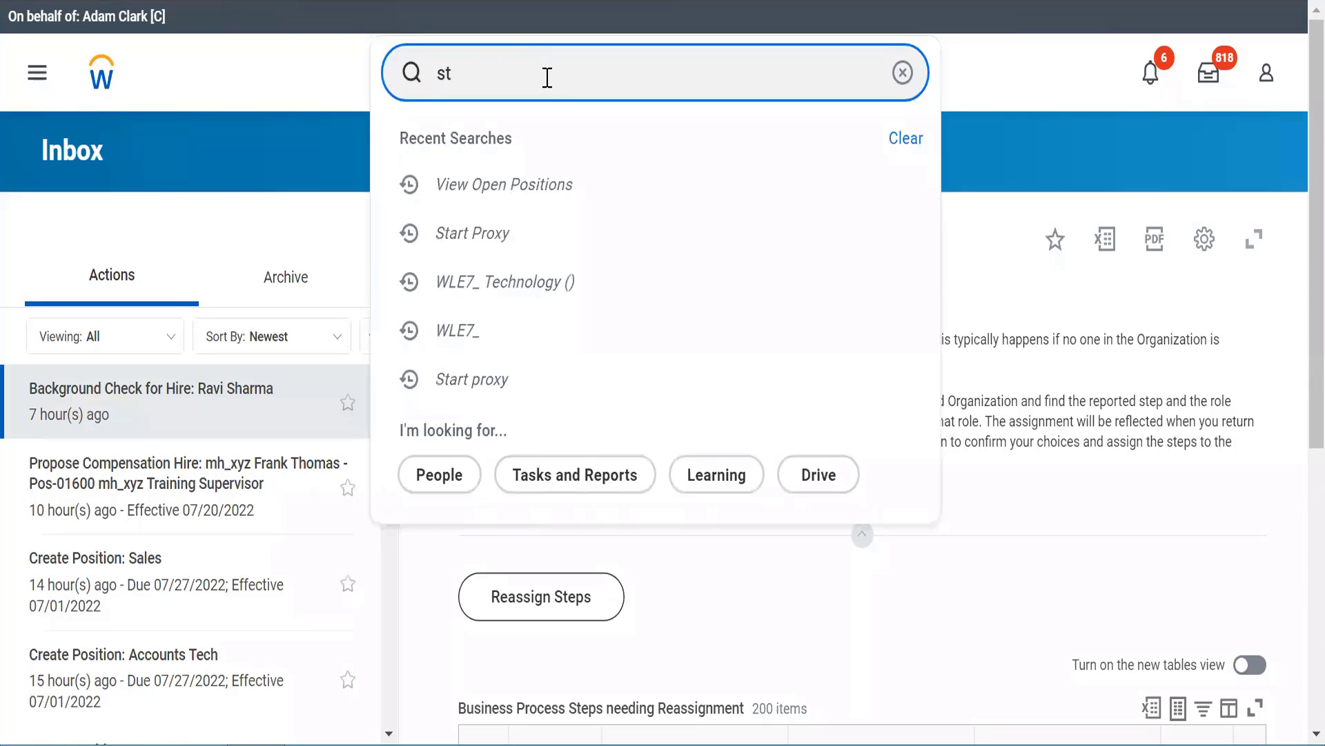
type("op proxy")
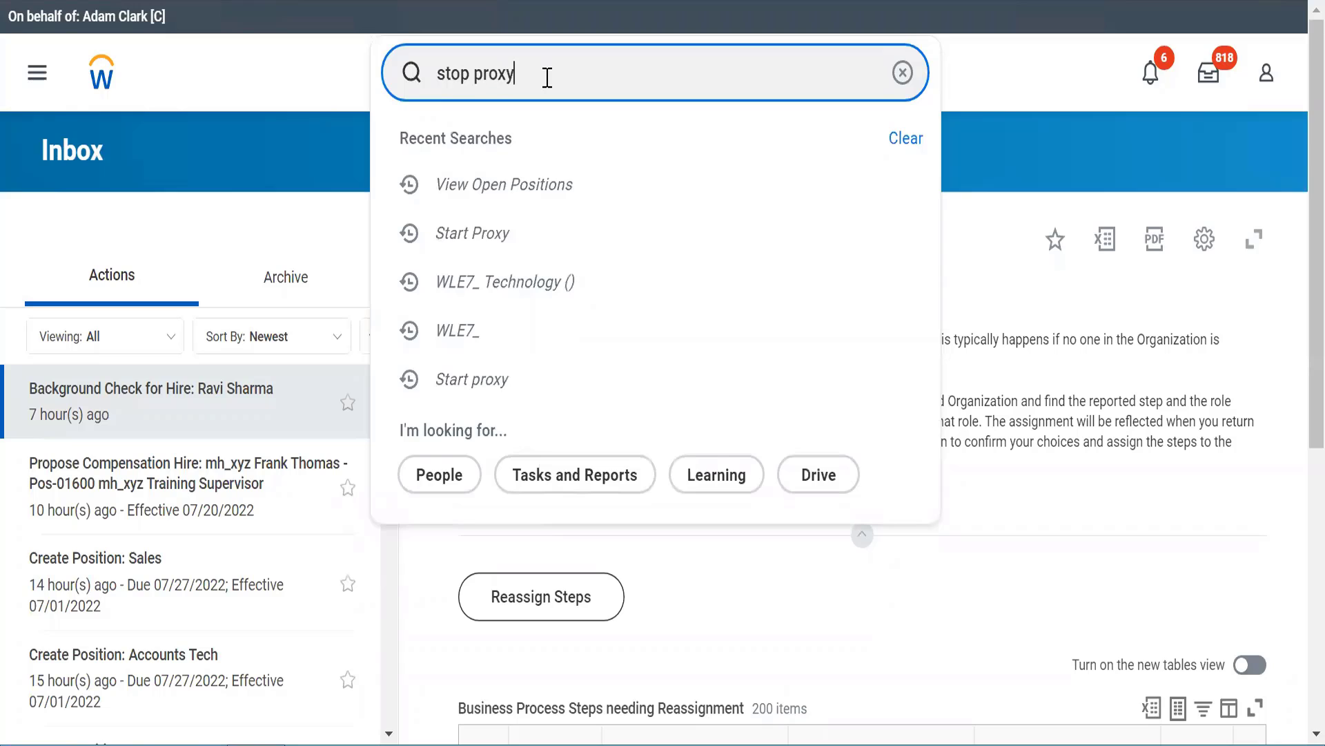
key("Return")
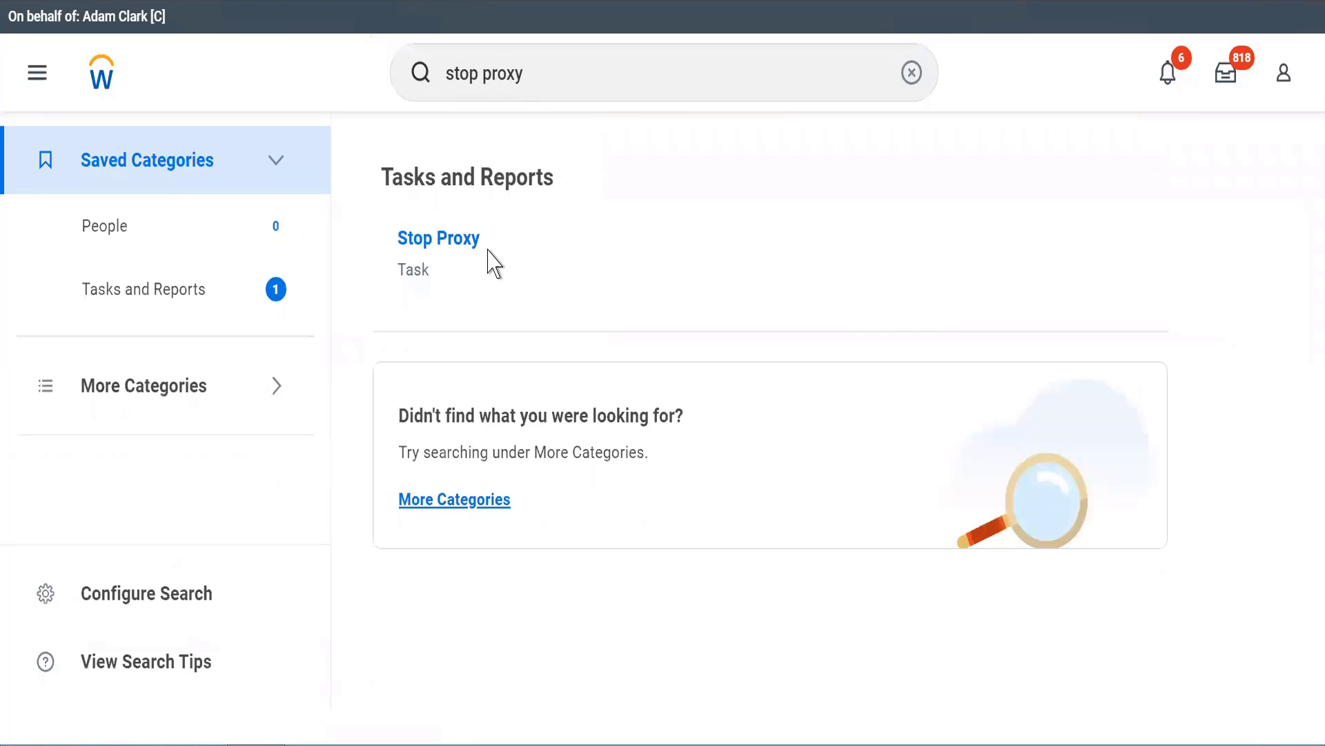
left_click(423, 238)
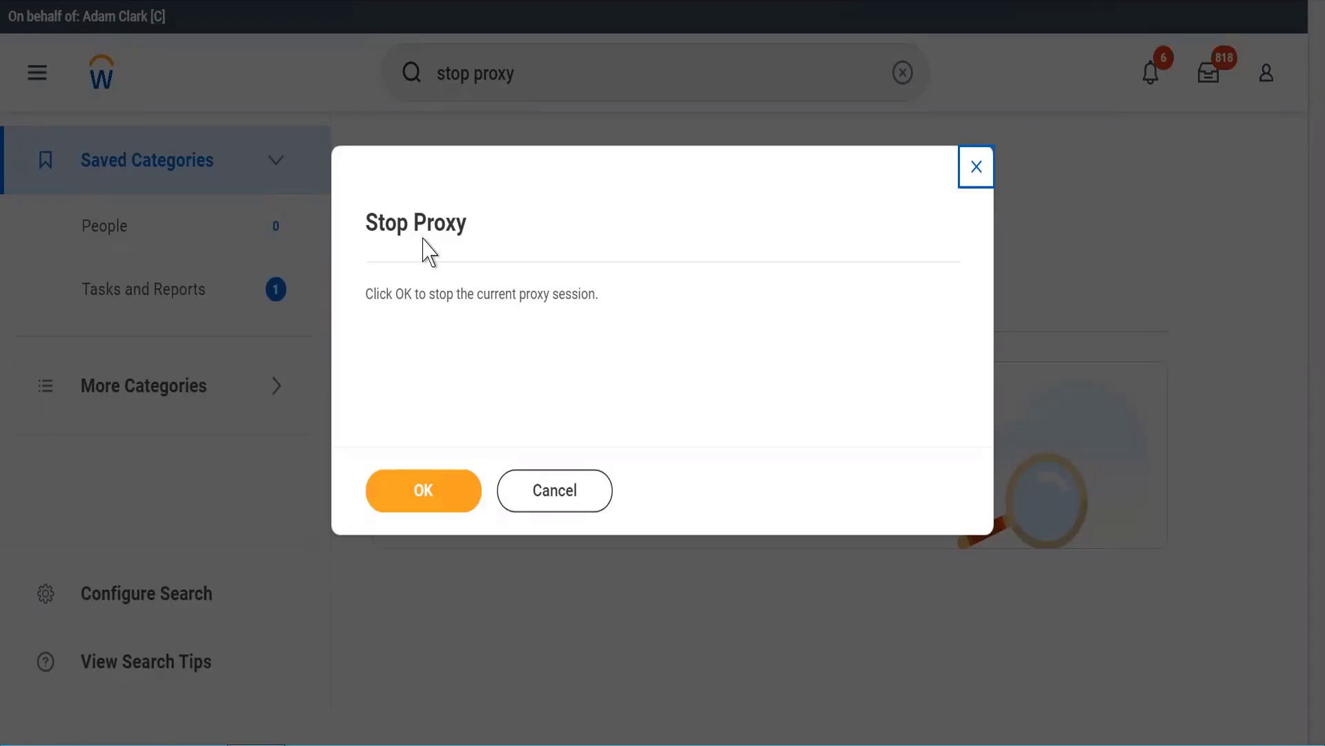
left_click(409, 484)
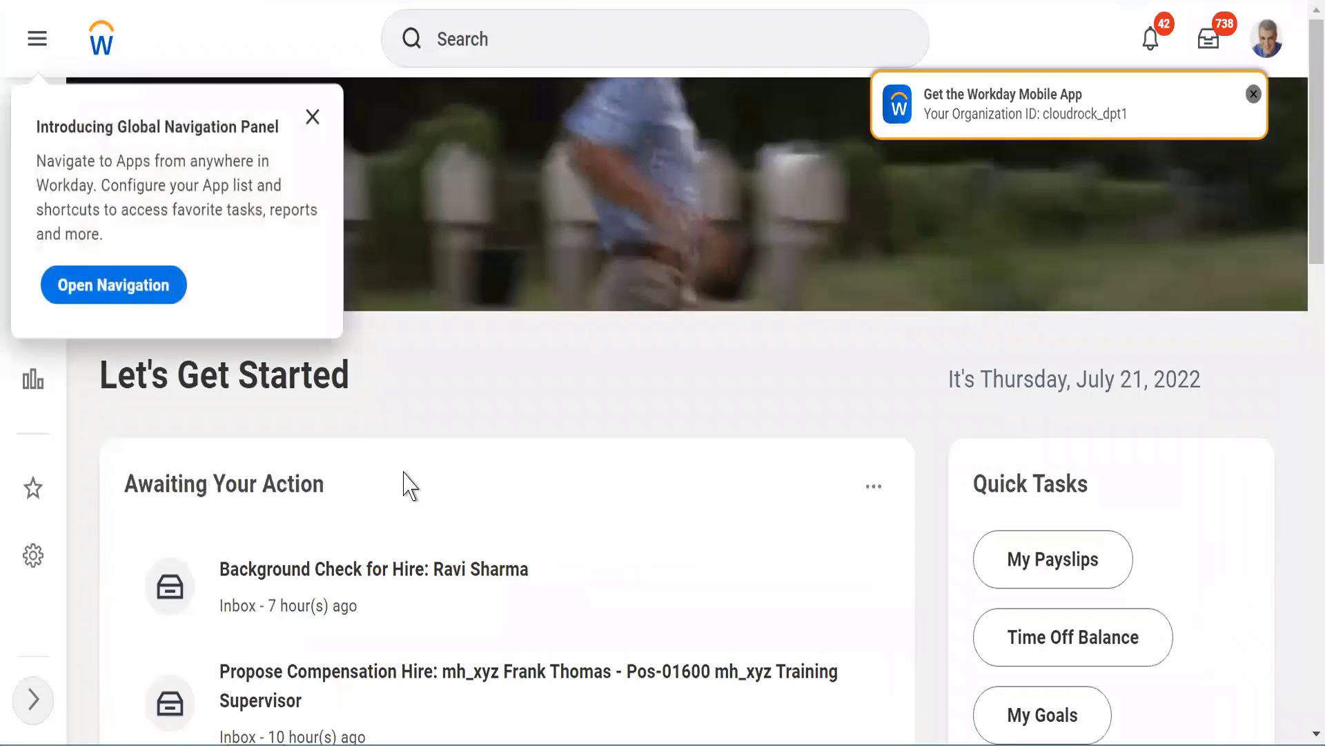
Step: Dismiss the navigation panel intro and search business processes for 'BP: posi'
left_click(311, 118)
left_click(604, 52)
type("BP: ")
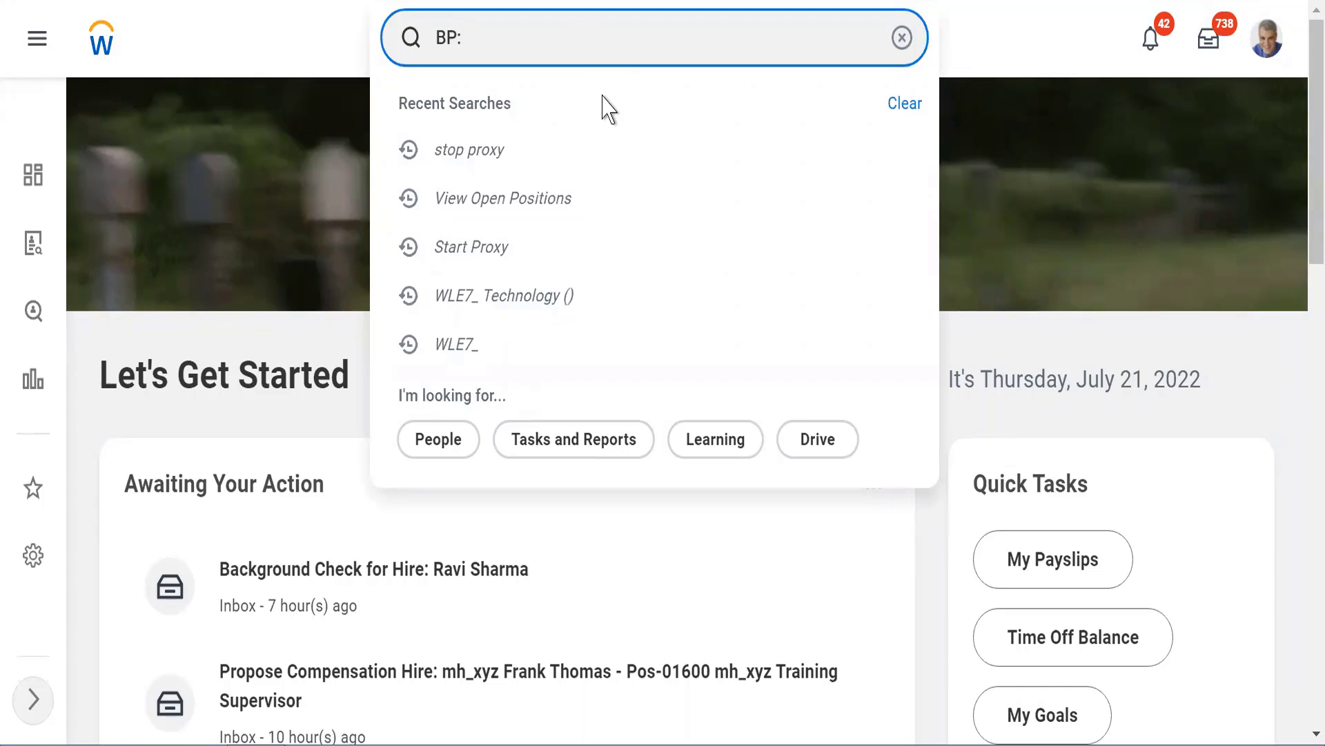
type("open")
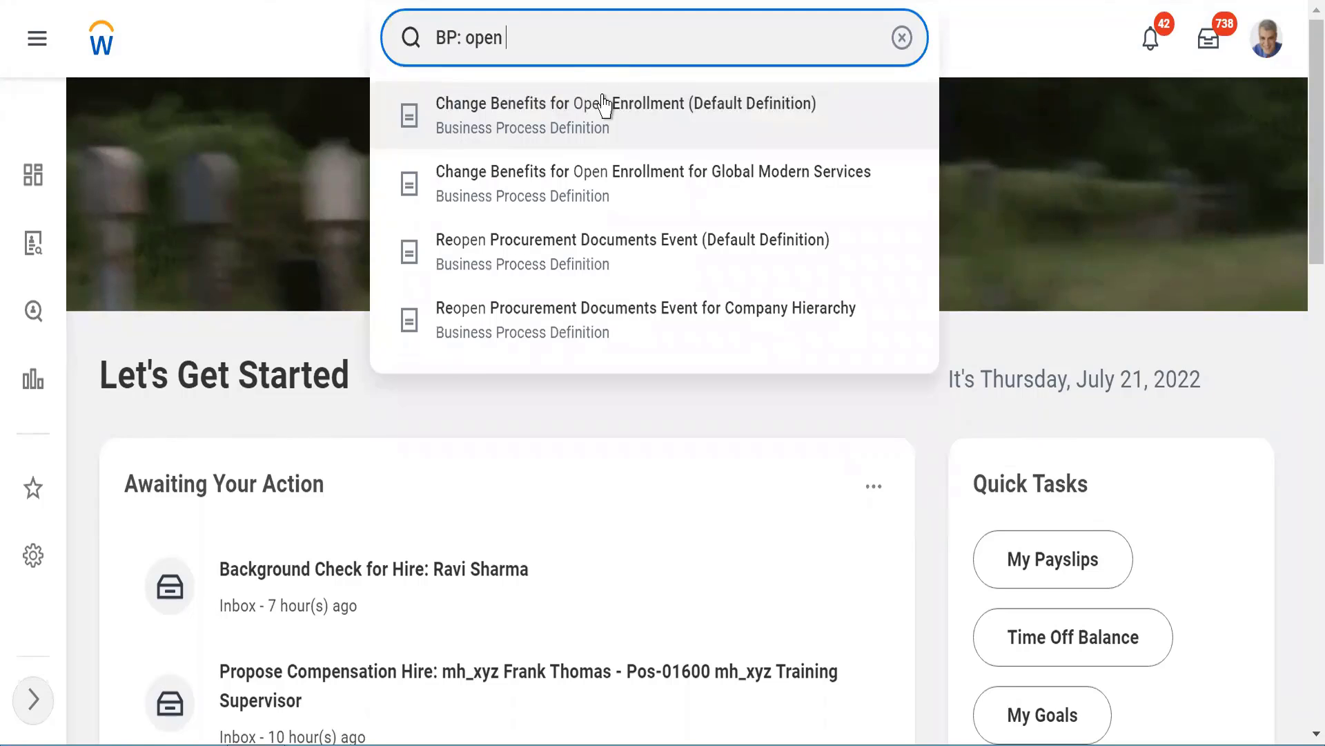
key("BackSpace")
key("BackSpace")
key("BackSpace")
key("BackSpace")
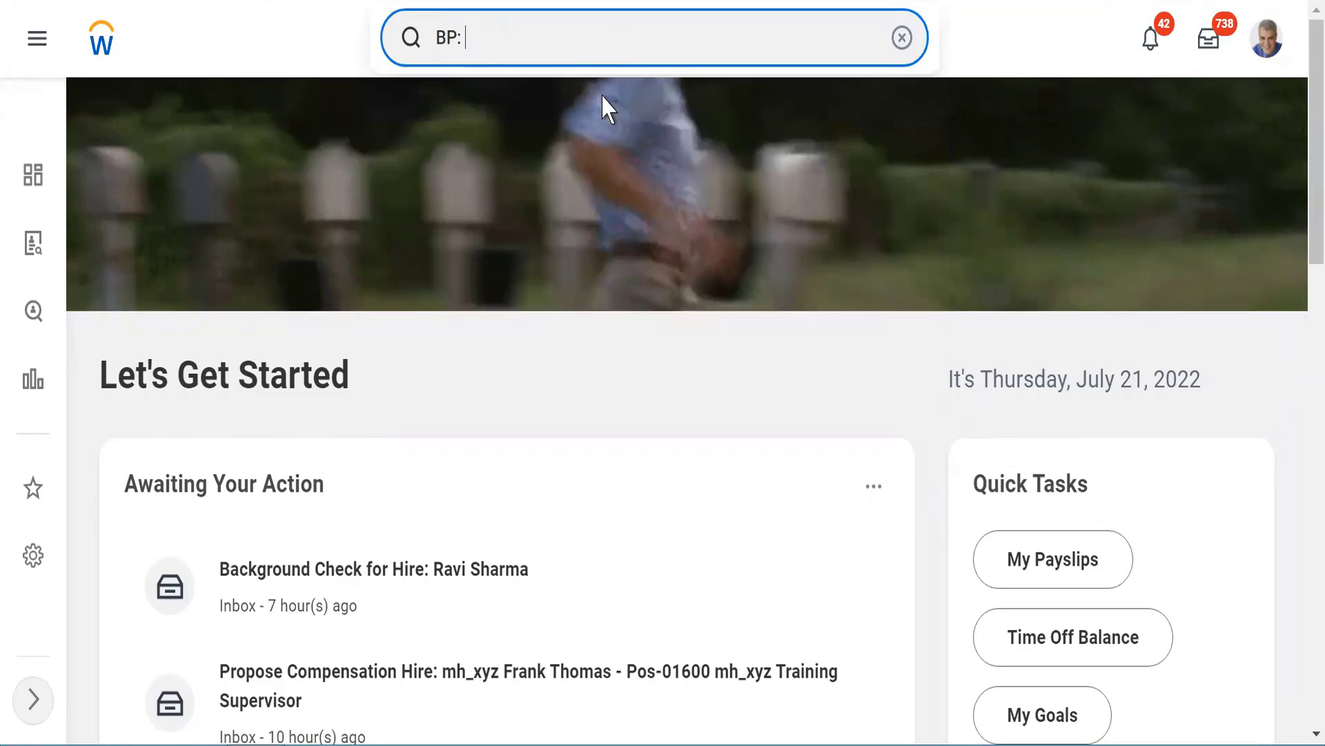
type("posi")
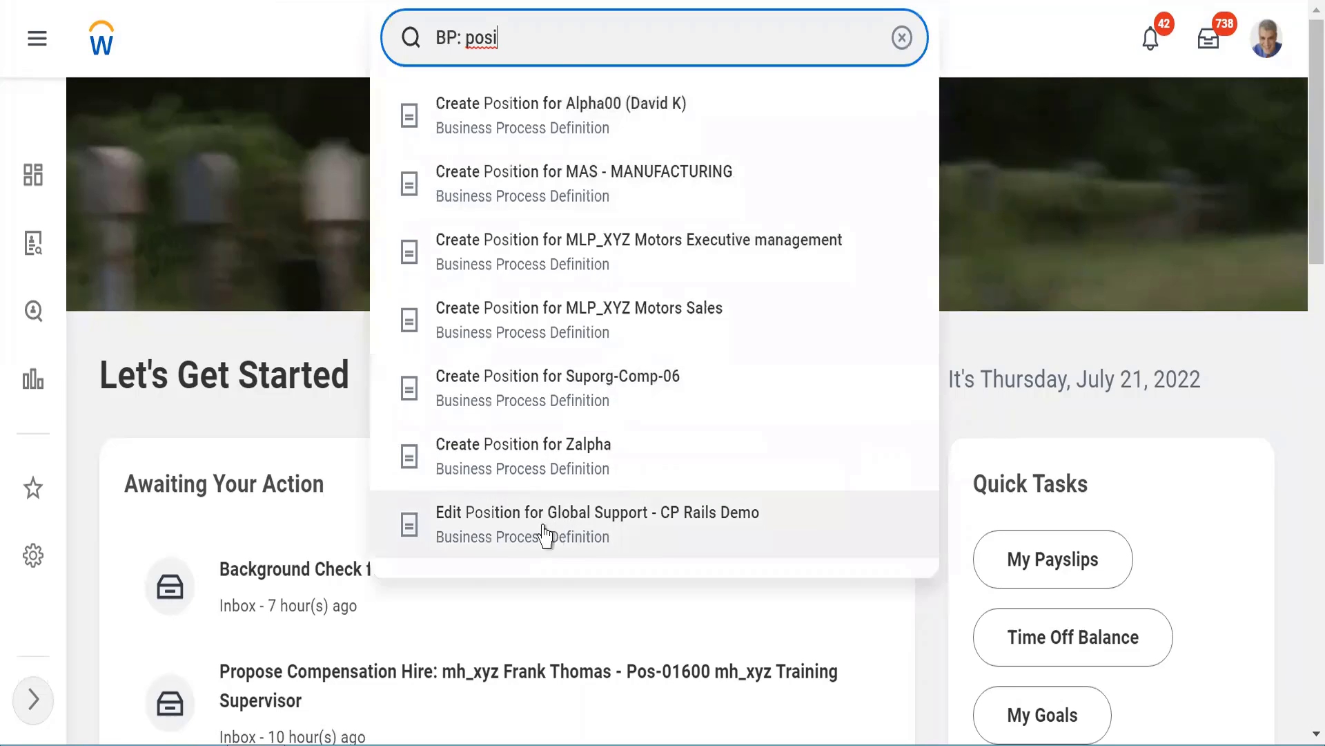
Step: Clear the 'BP: posi' search text and close the suggestion dropdown
triple_click(524, 32)
key("BackSpace")
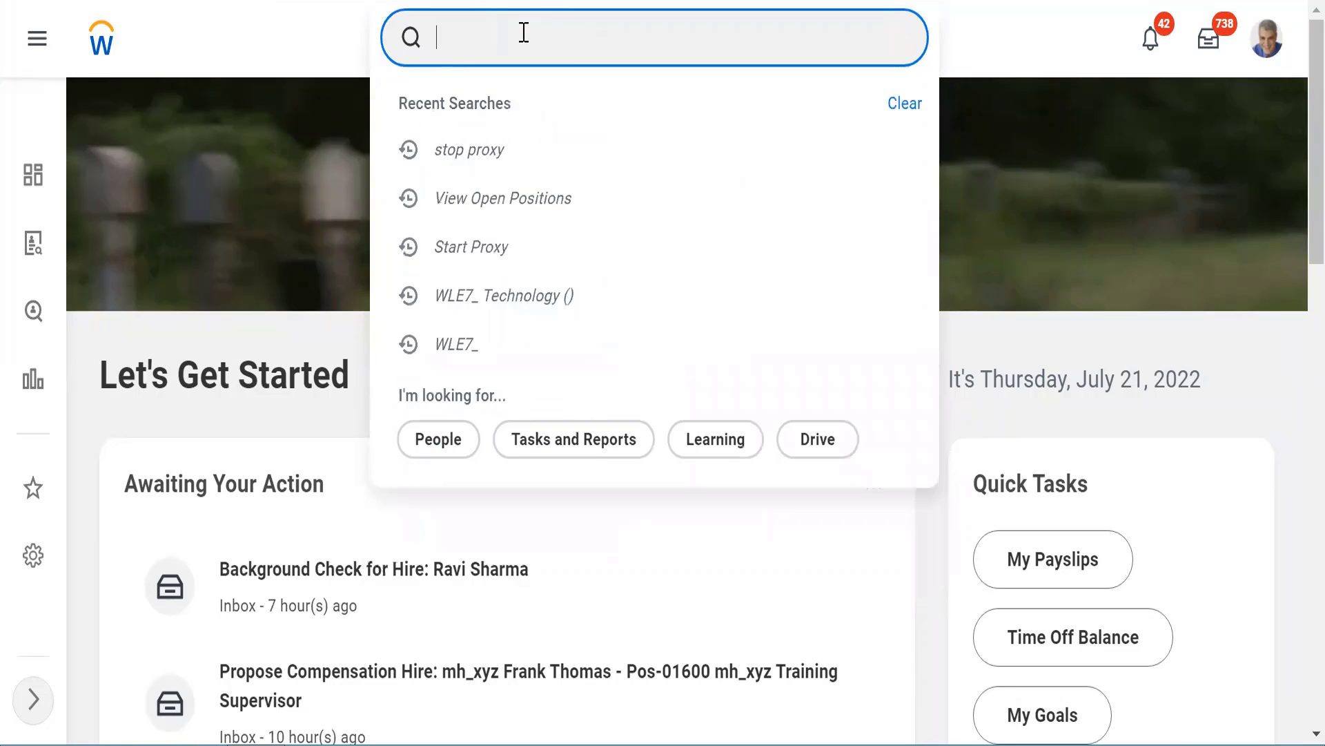
left_click(242, 40)
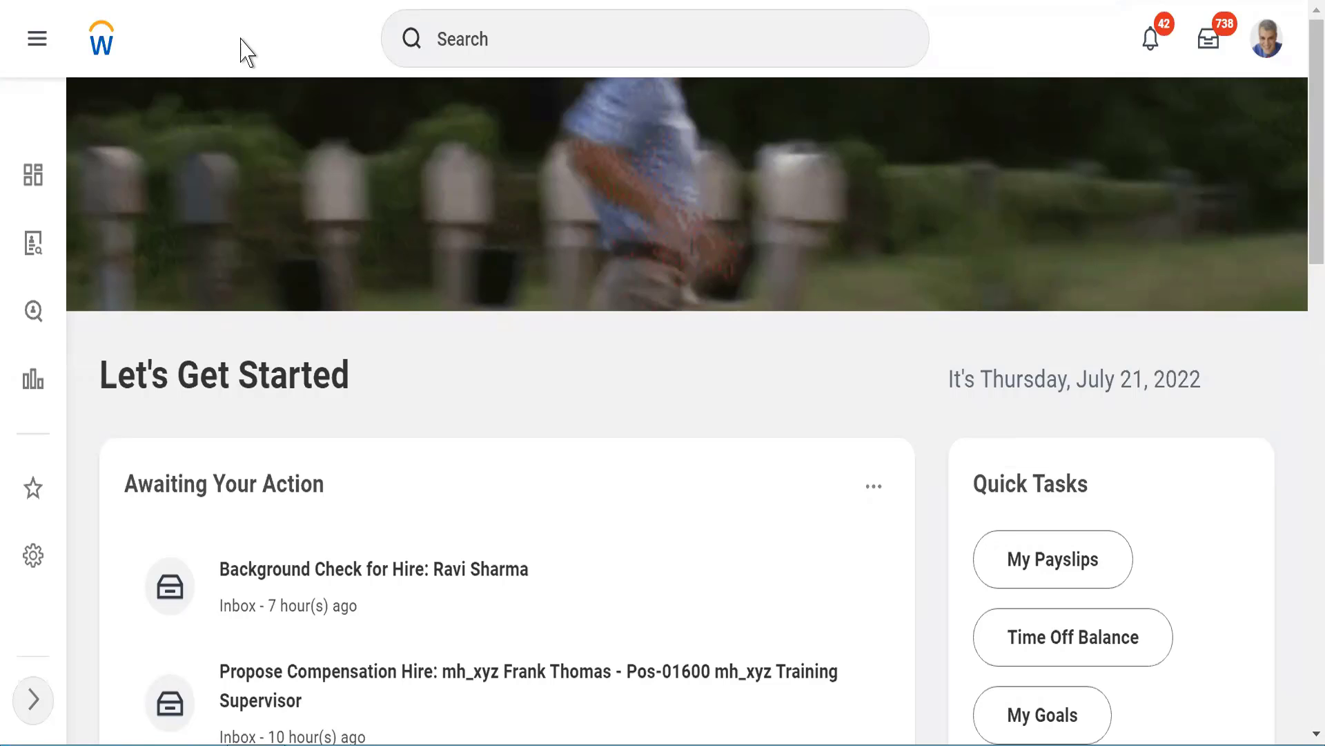
Step: Open Create Job Requisition through a 'cre job req' search, review it, and cancel without saving
left_click(474, 40)
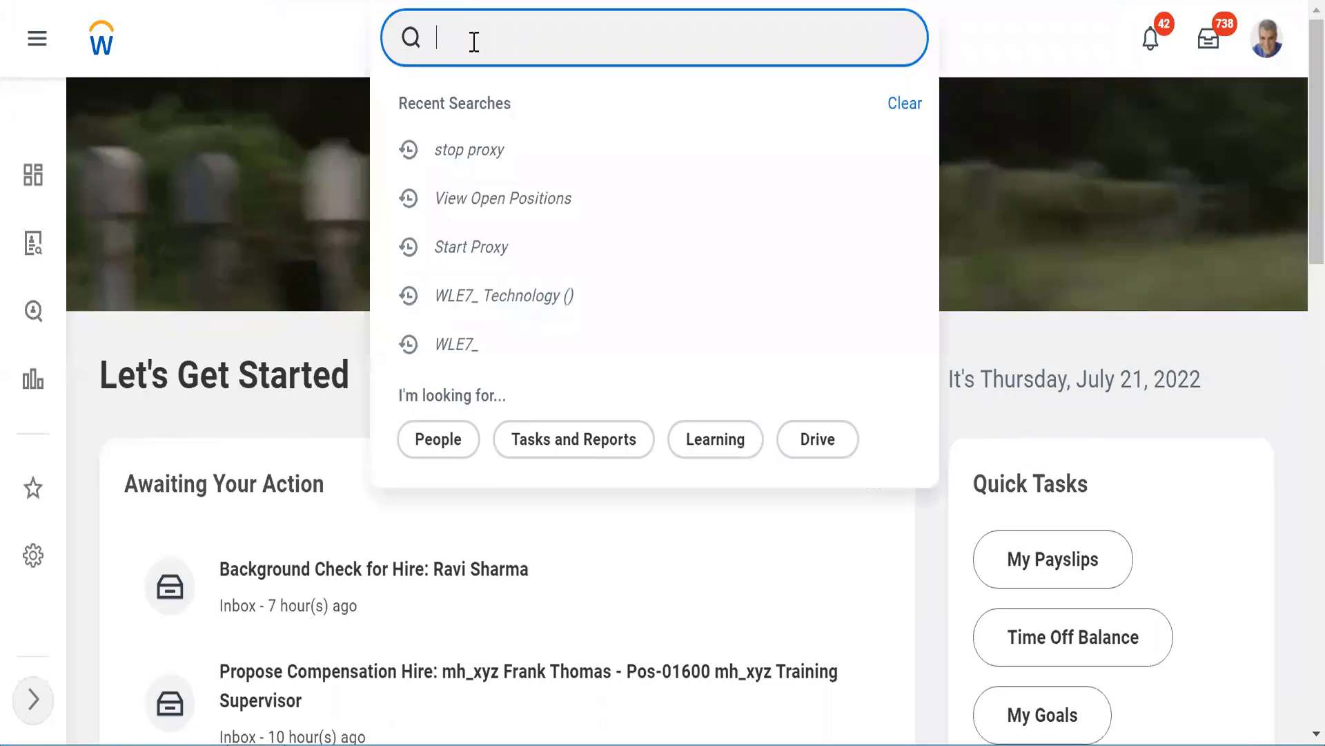
type("cre job req")
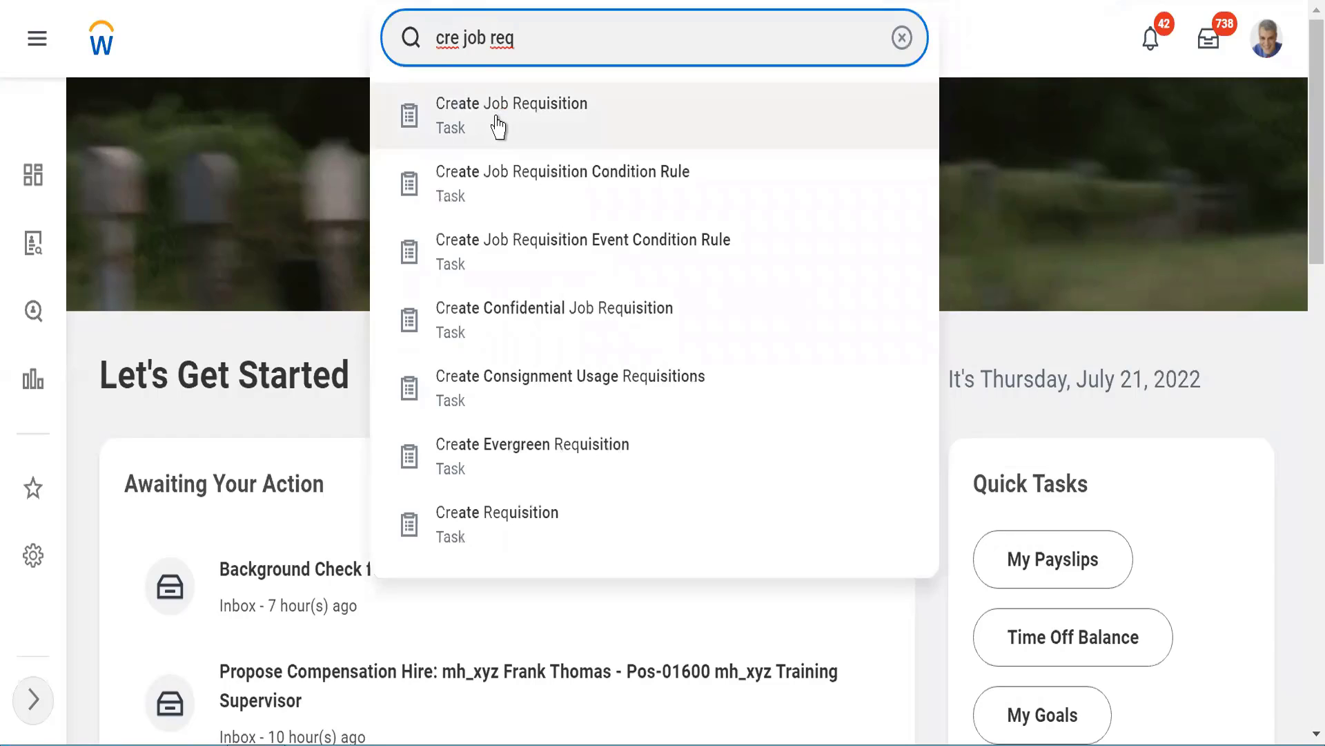
left_click(492, 121)
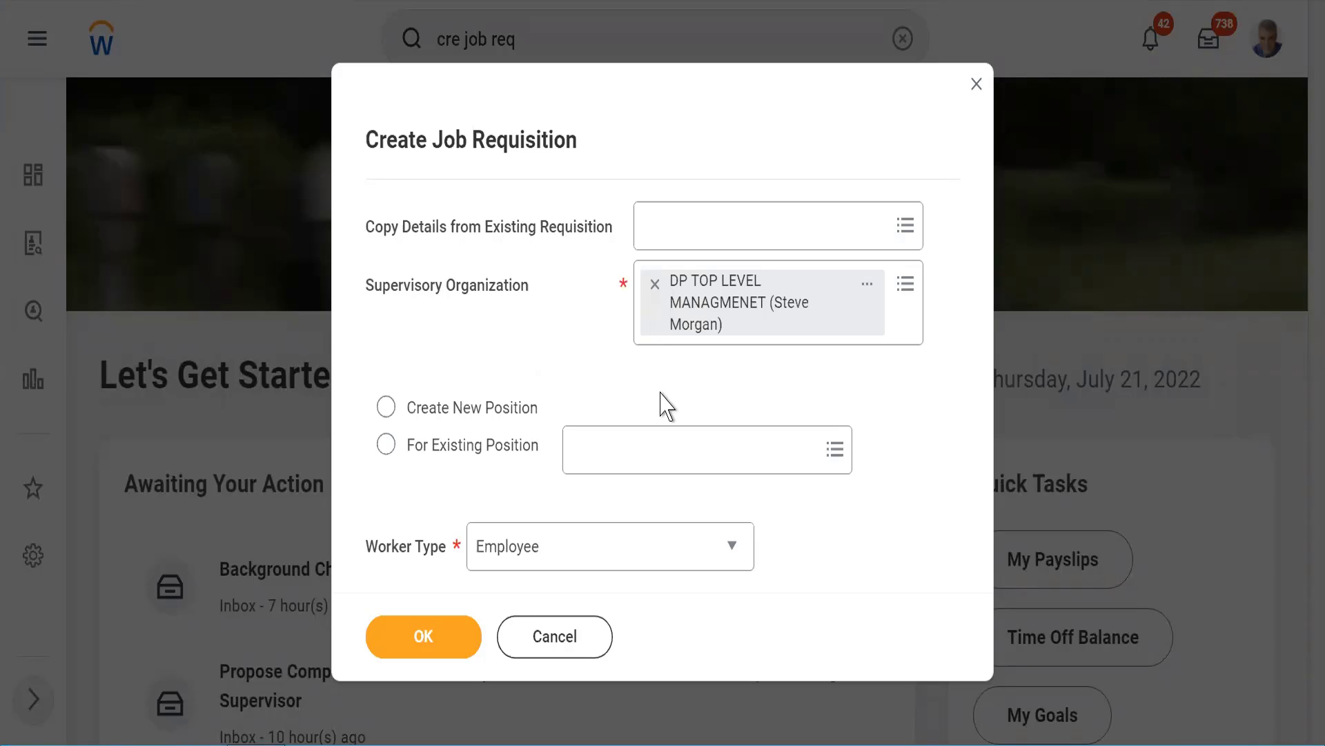
left_click(530, 644)
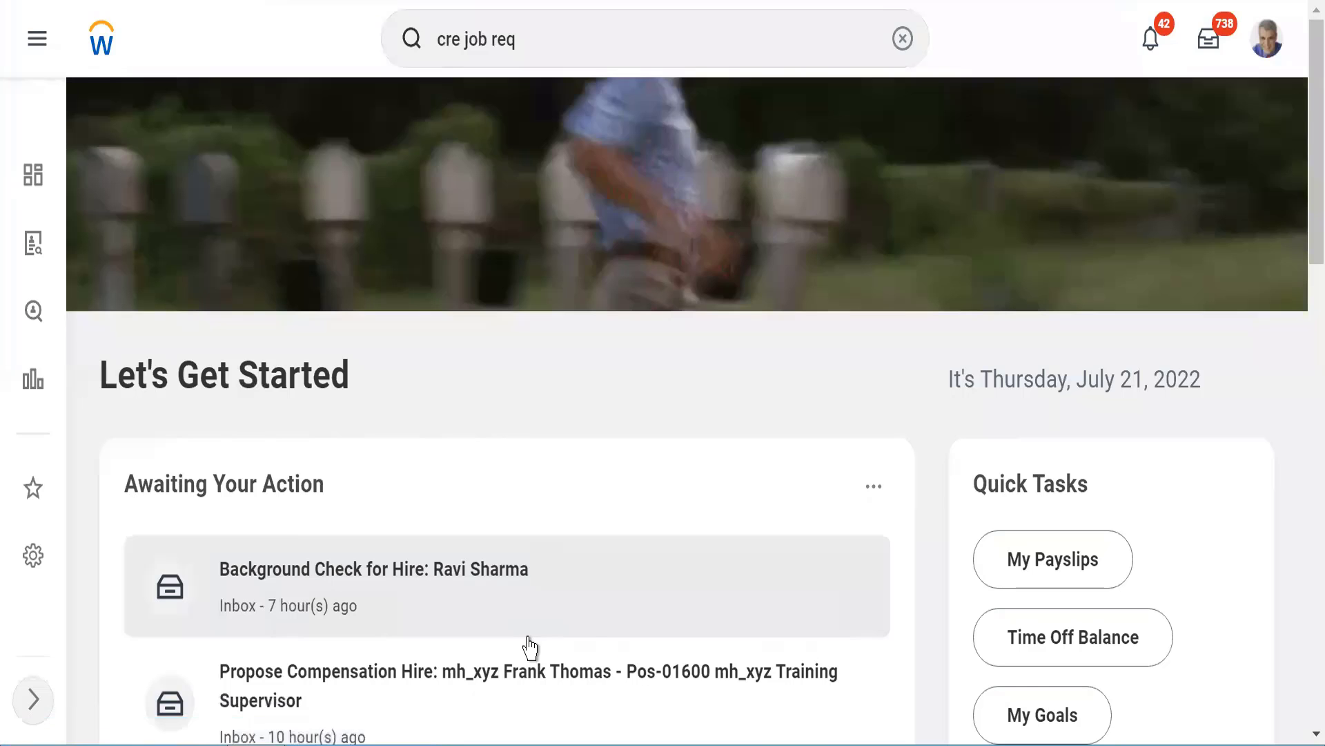
Step: Search Workday for 'cre external si' and launch the Create External Career Site task
left_click(484, 35)
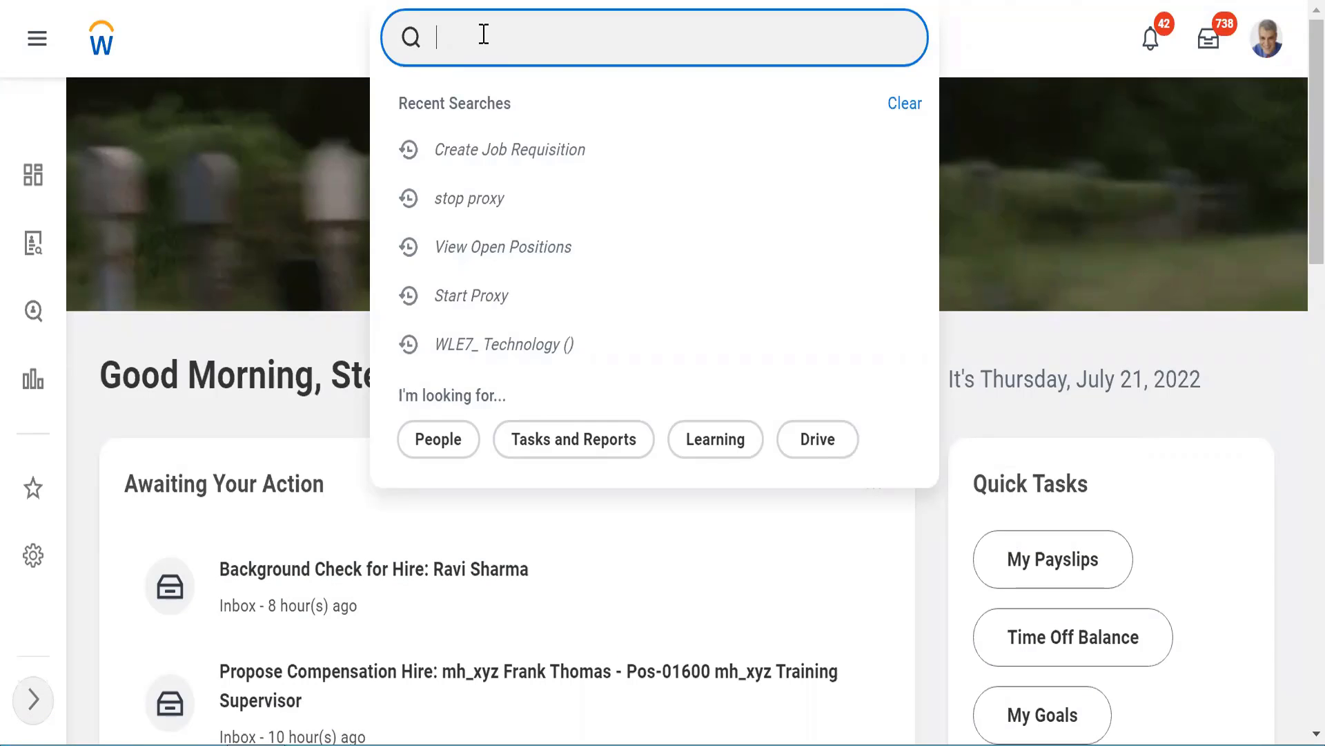
type("cre external side")
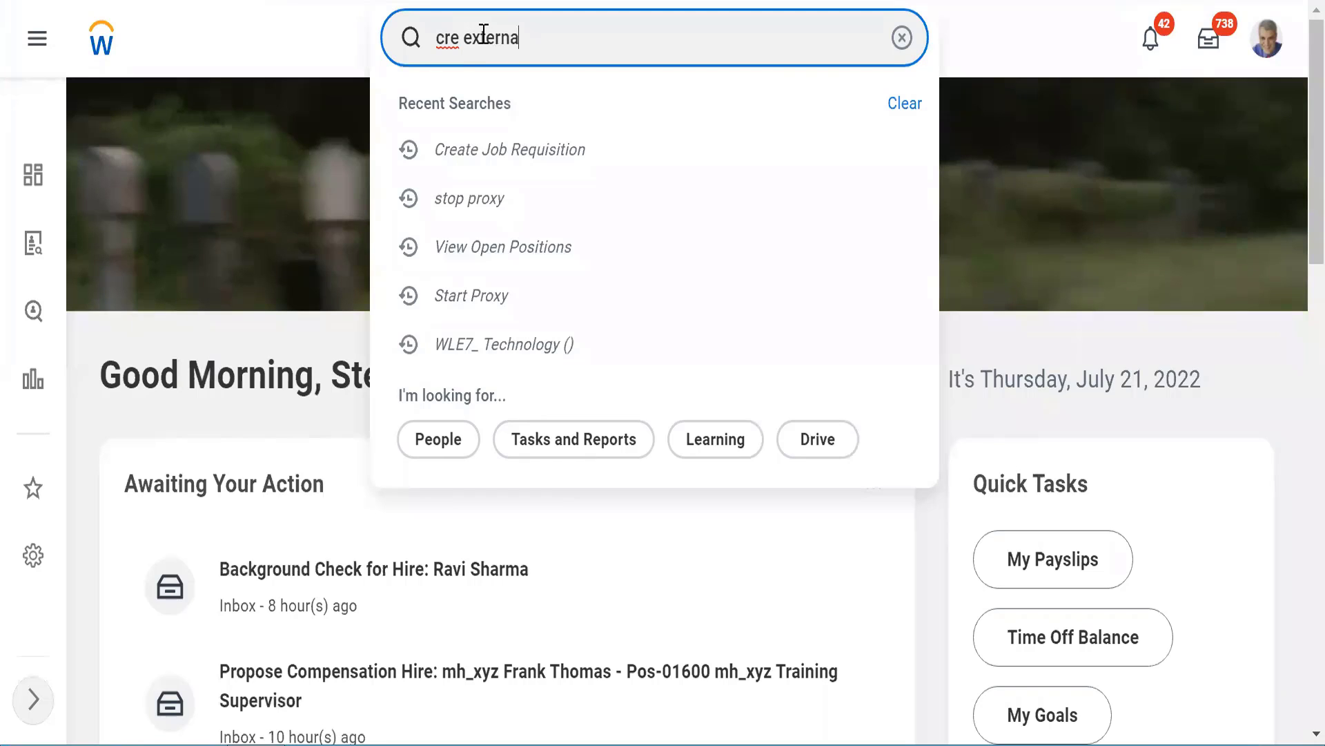
key("BackSpace")
key("BackSpace")
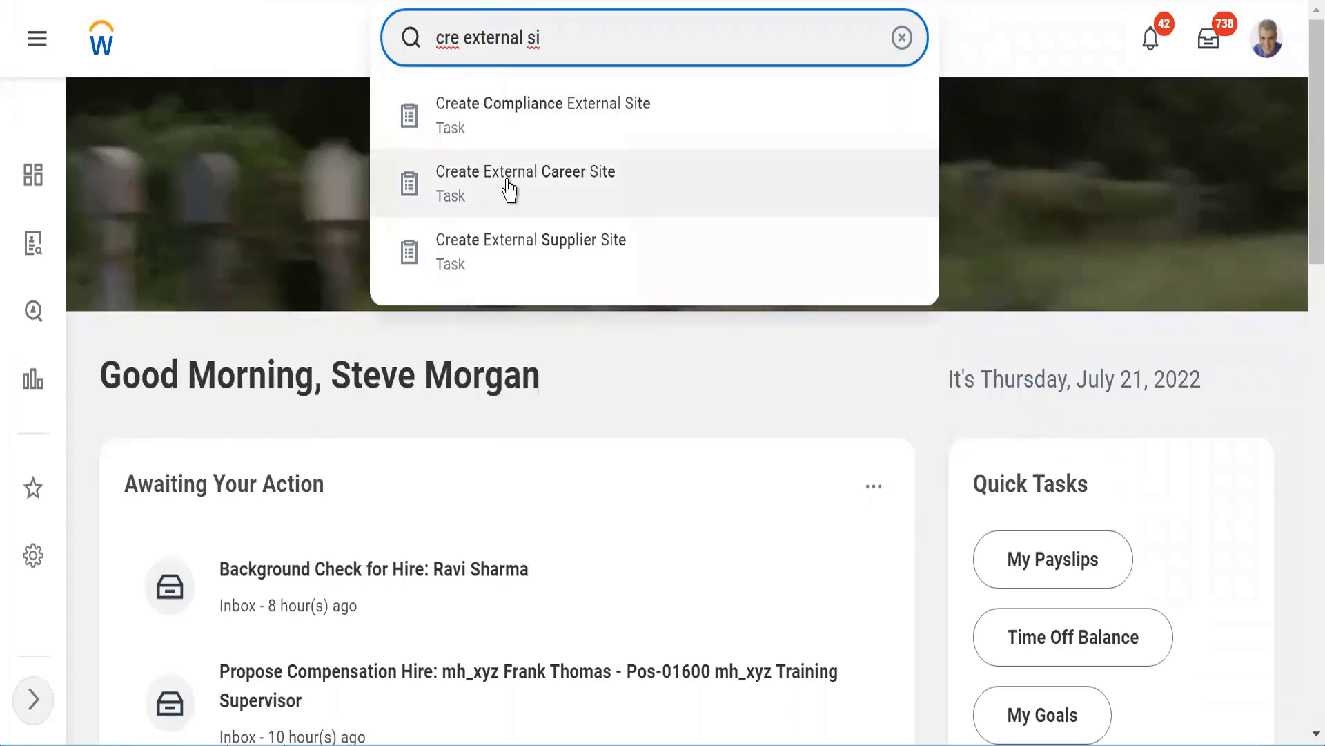
left_click(497, 177)
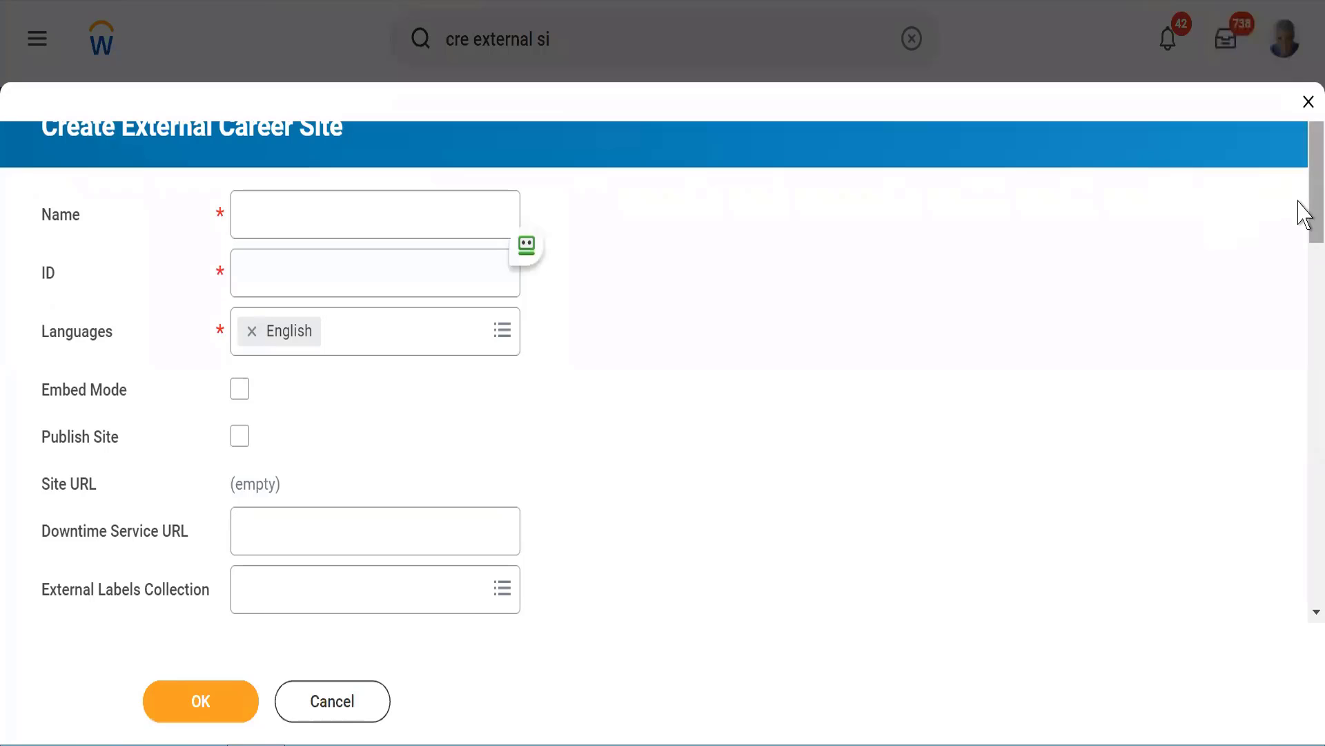
Step: Scroll through the empty Create External Career Site form without filling in Name or ID
left_click_drag(1302, 213, 1298, 178)
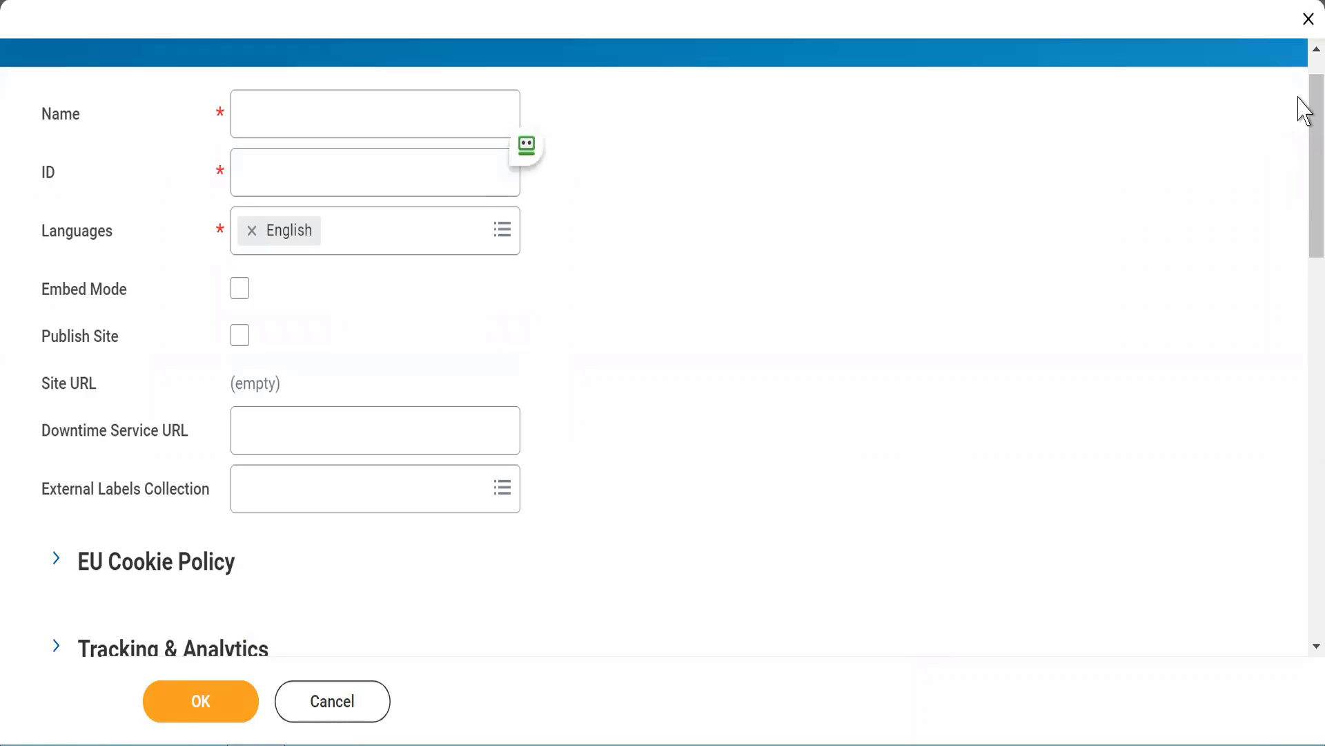
left_click_drag(1302, 88, 1303, 78)
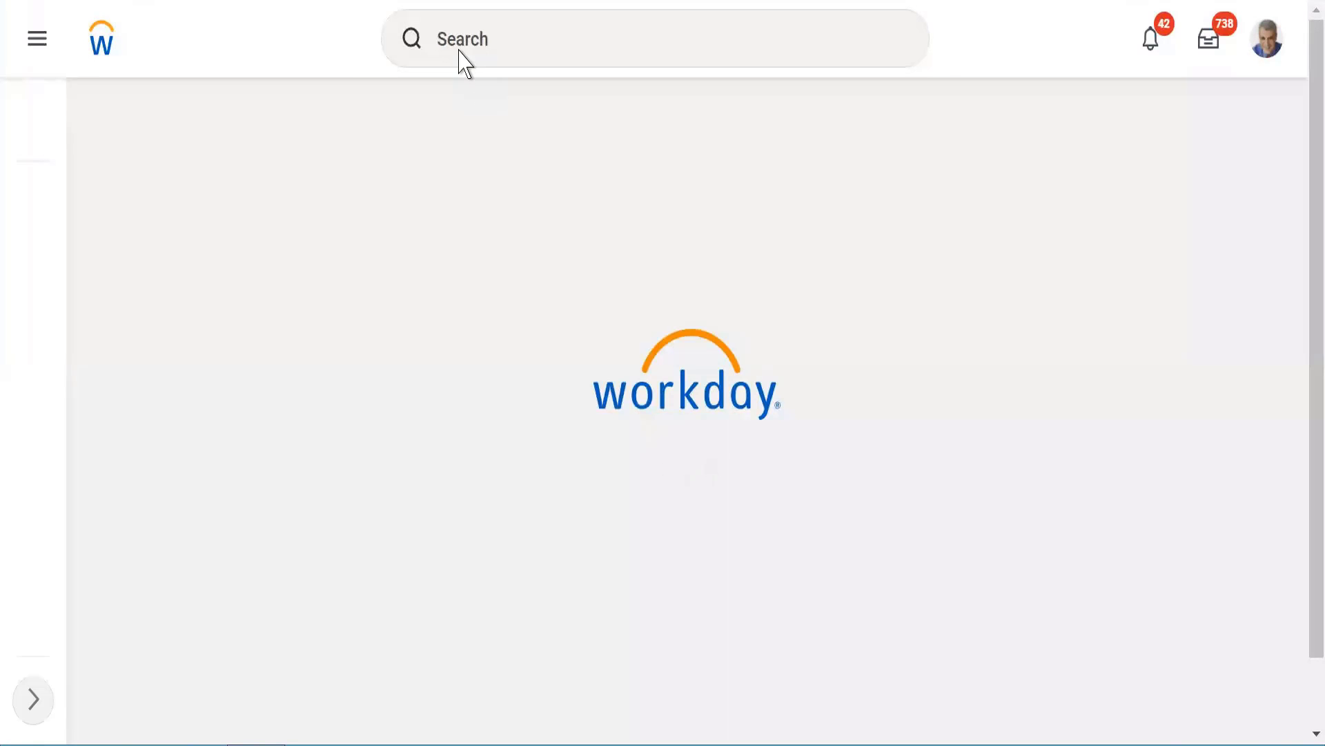
Step: Search 'edit care' and launch the Edit External Career Site task
left_click(460, 49)
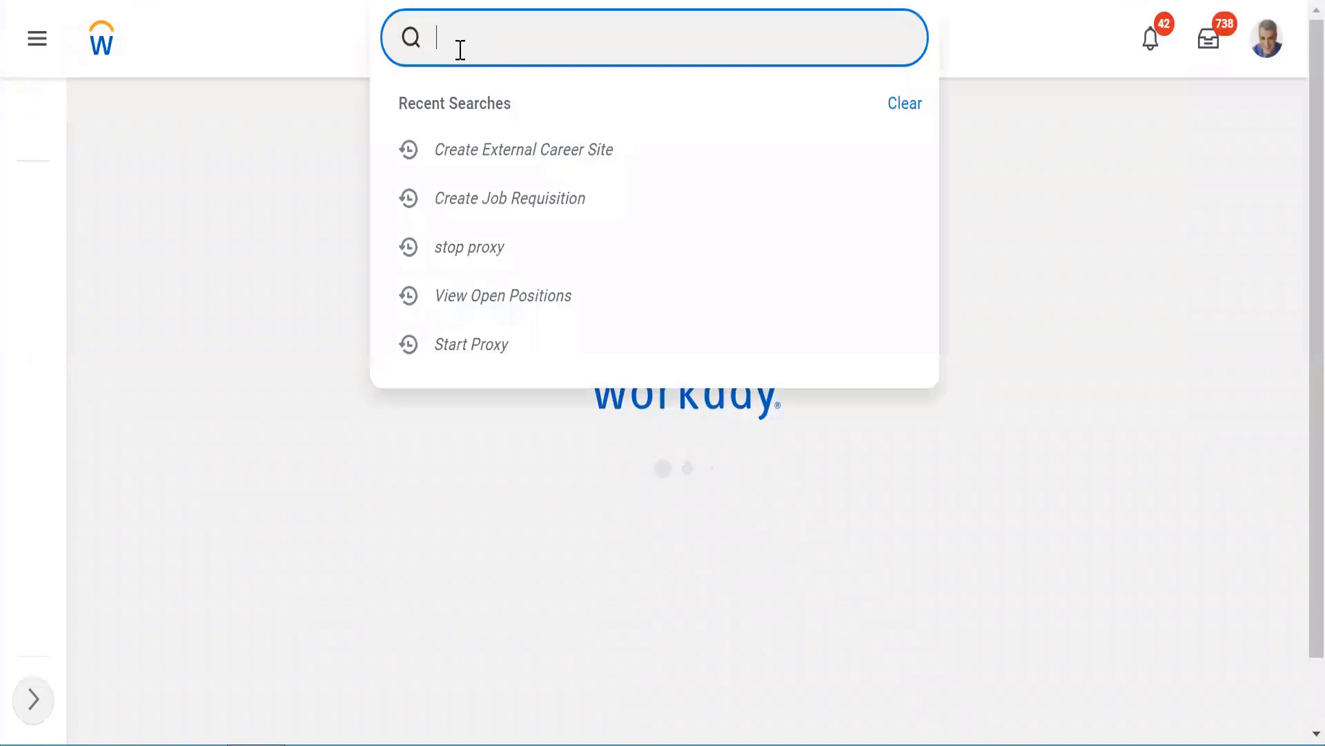
type("edit car")
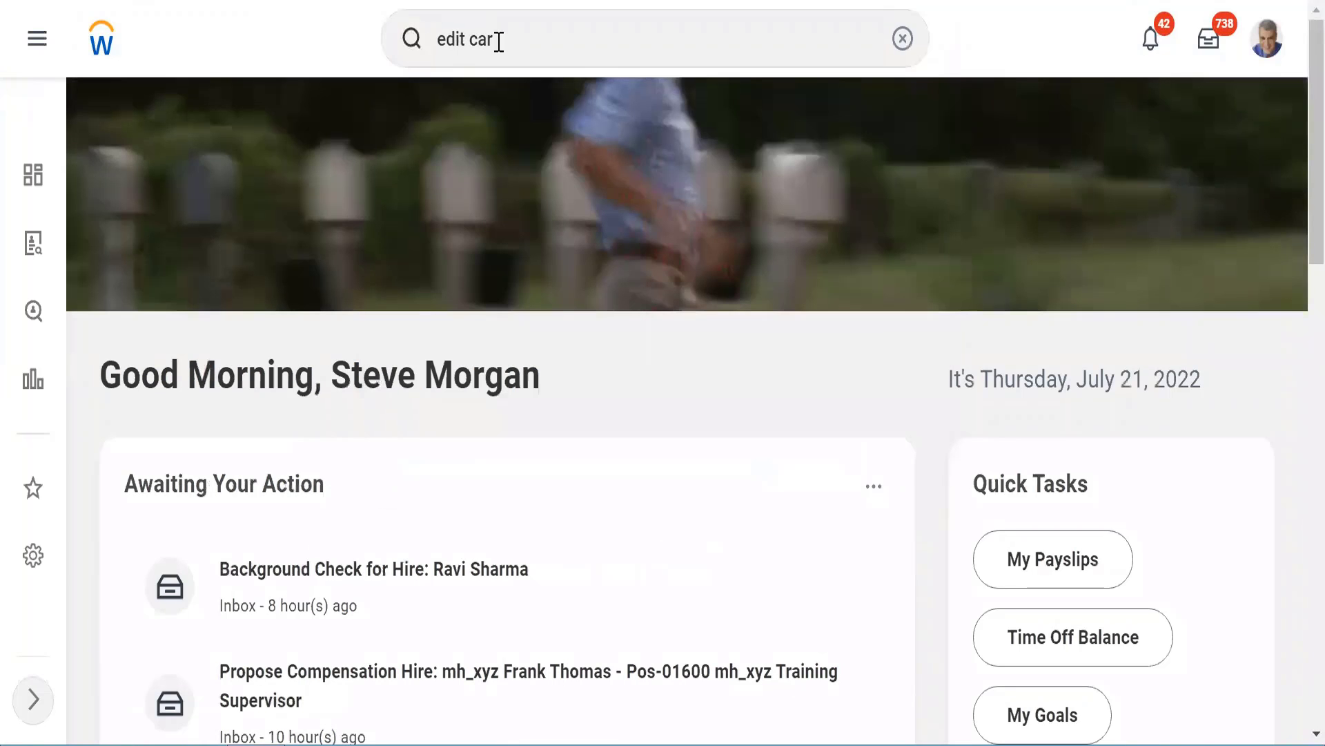
left_click(528, 35)
type("e")
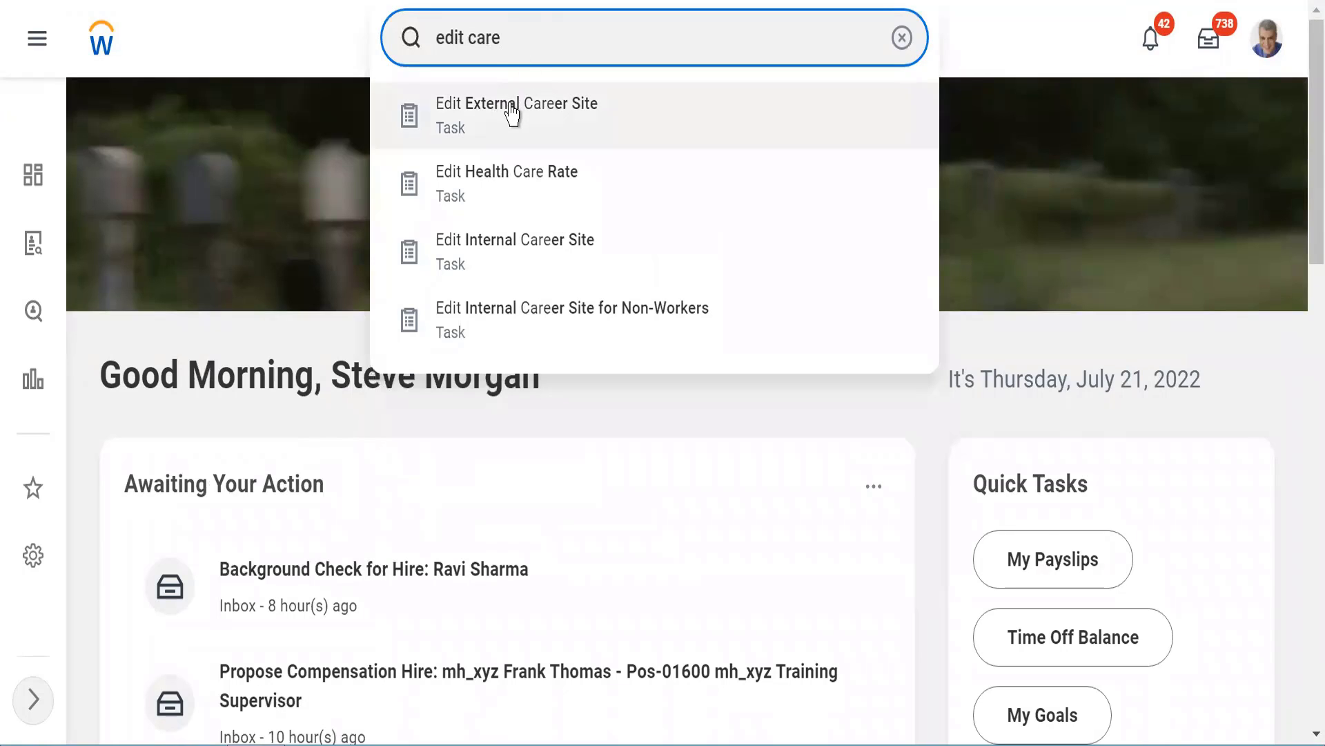
left_click(511, 112)
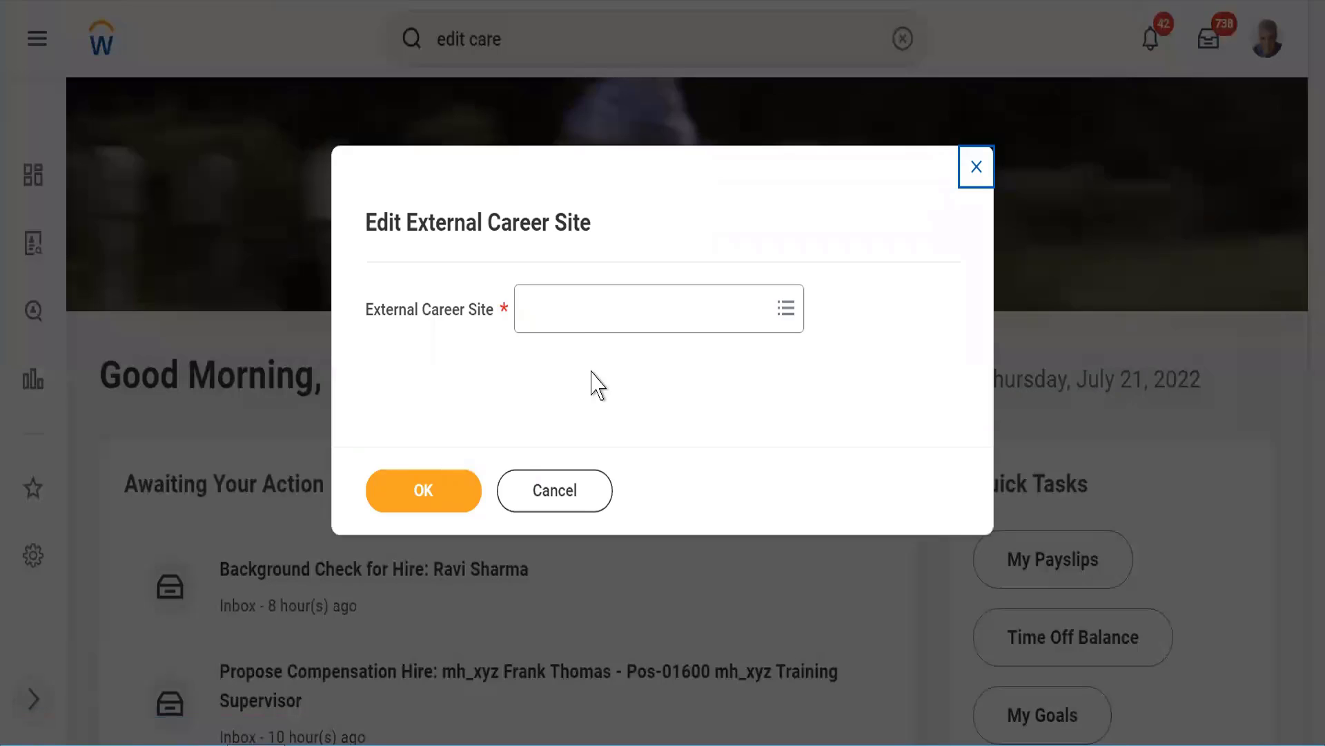
Step: Choose Global Careers from all external career sites and confirm with OK
left_click(564, 324)
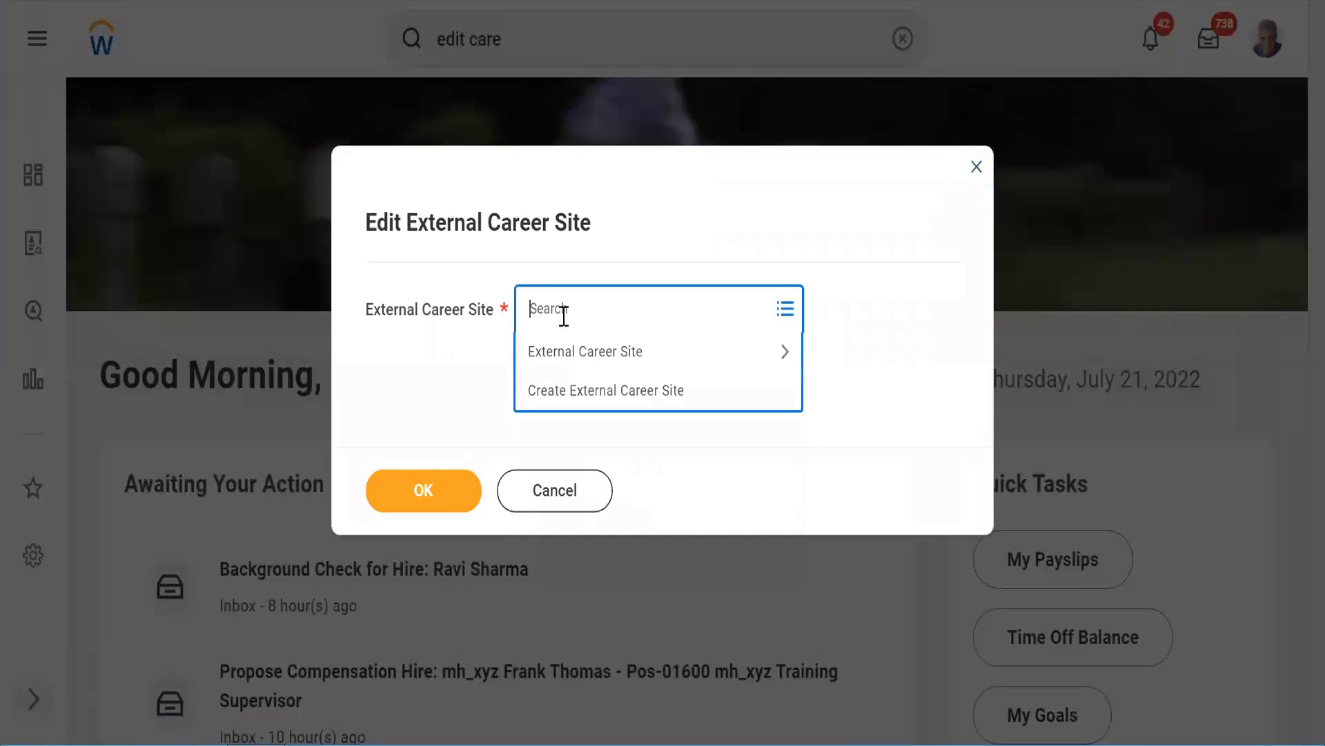
left_click(572, 356)
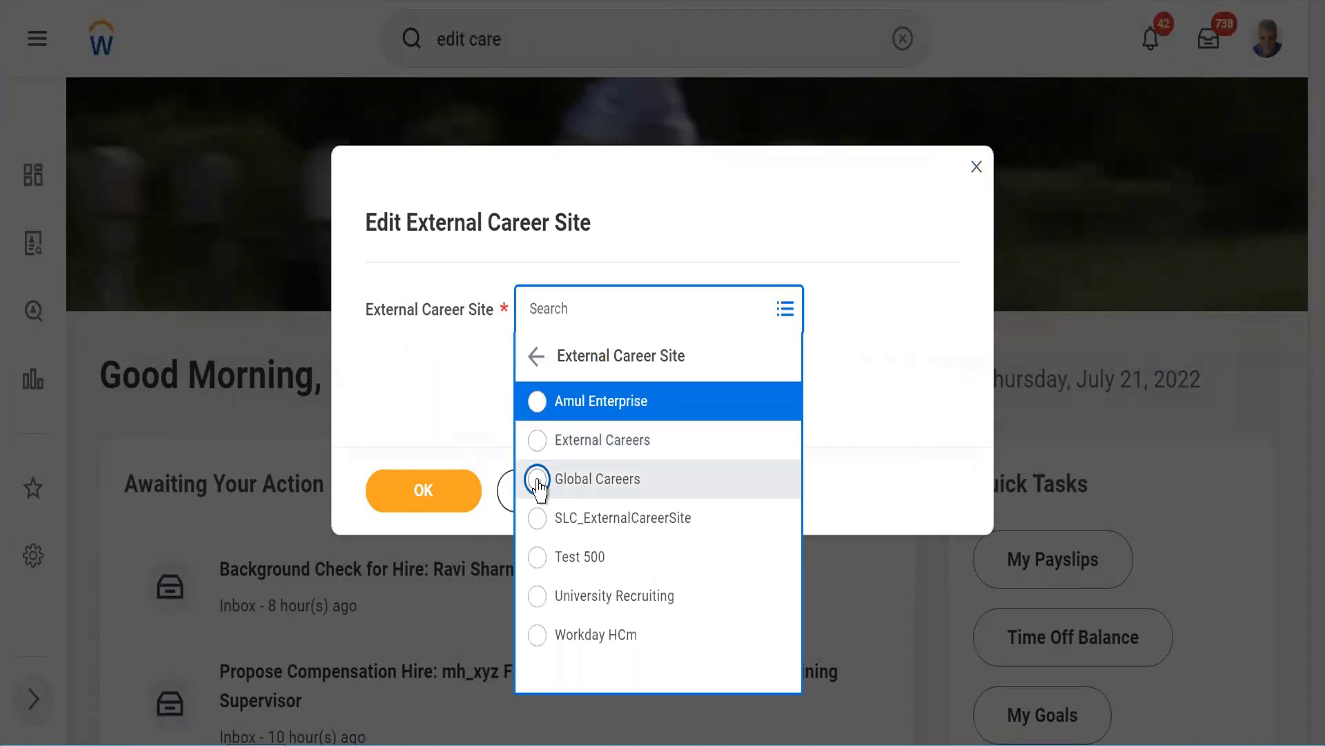
left_click(537, 478)
left_click(425, 498)
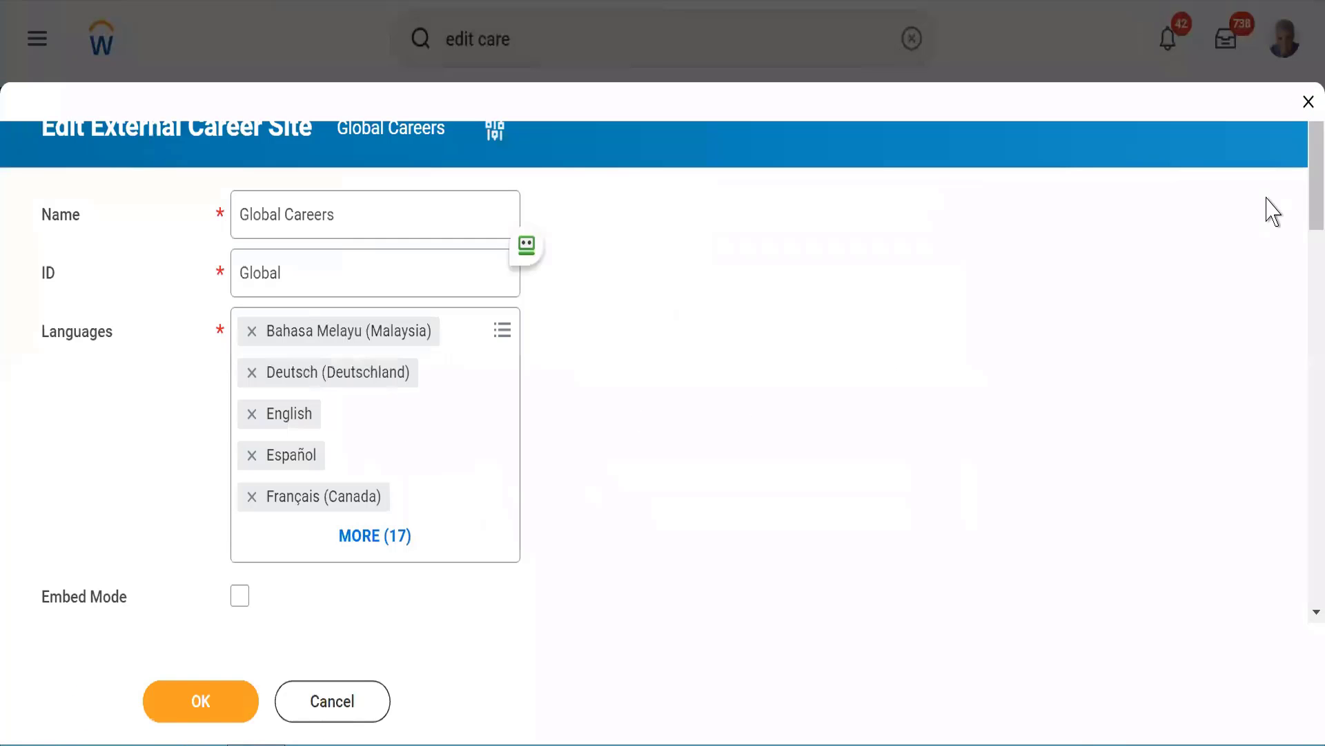
Step: Copy the Global Careers Site URL from the edit form's link menu
scroll(1302, 276, "down", 10)
scroll(1299, 359, "up", 3)
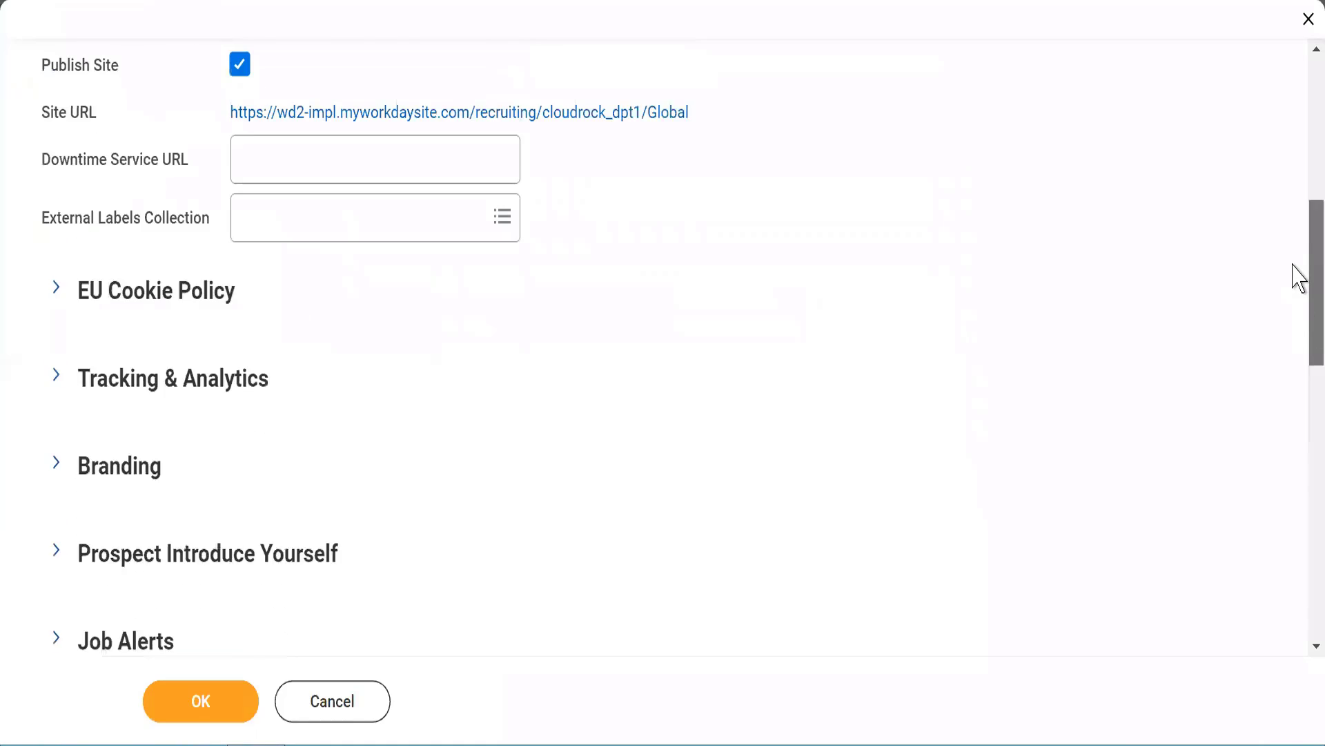
scroll(1299, 276, "up", 1)
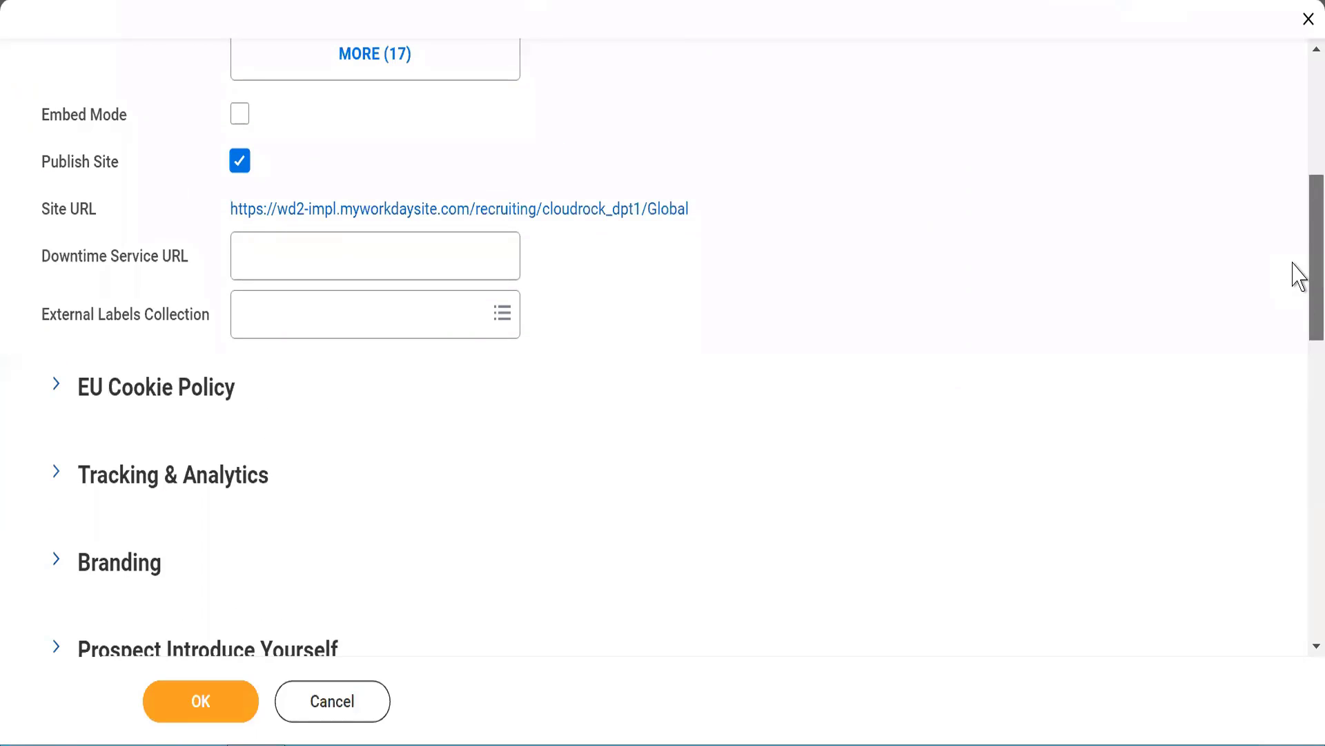
right_click(602, 212)
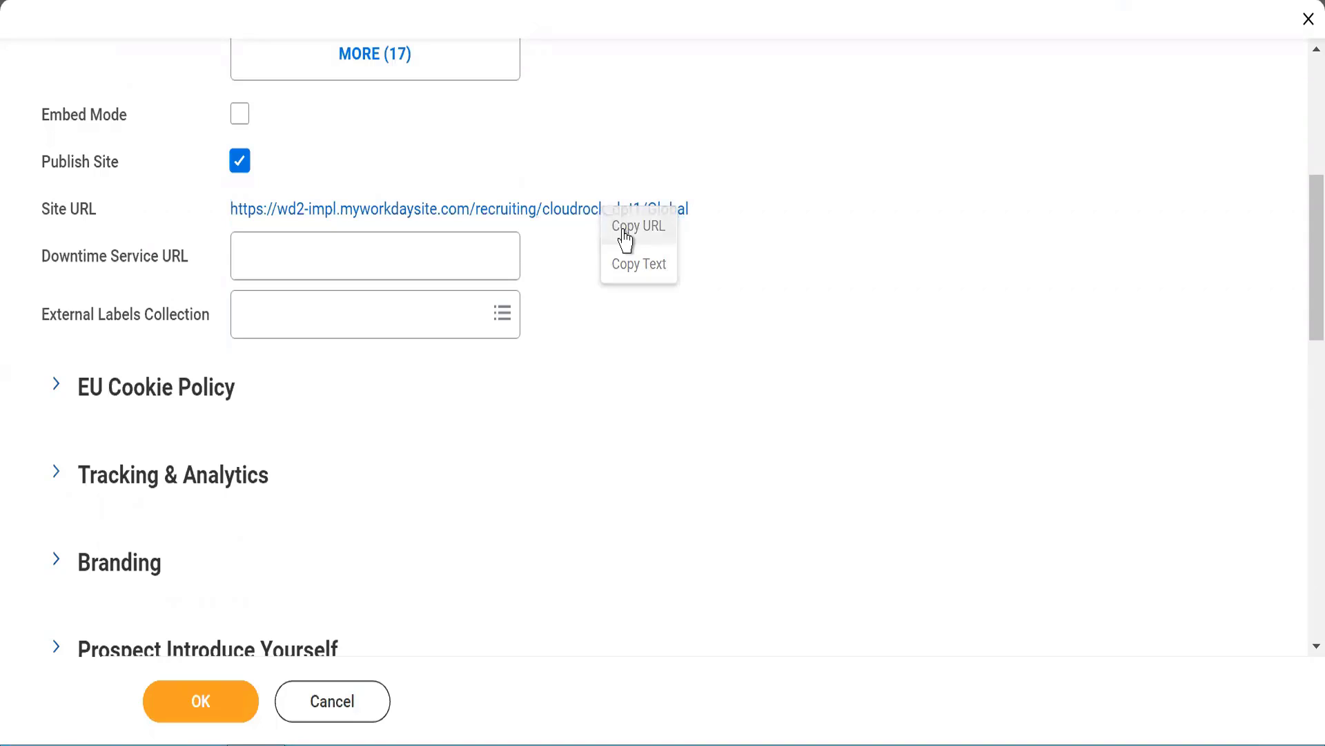
left_click(625, 228)
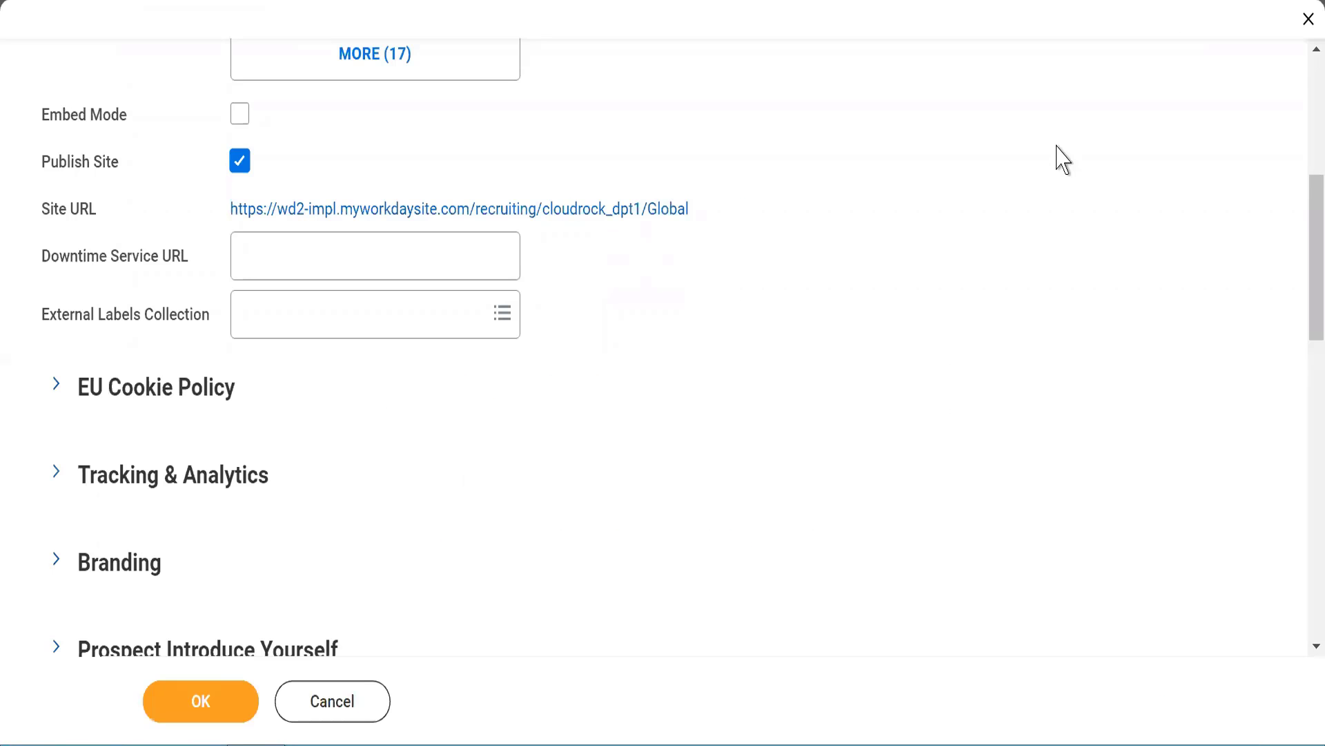
scroll(1303, 86, "up", 7)
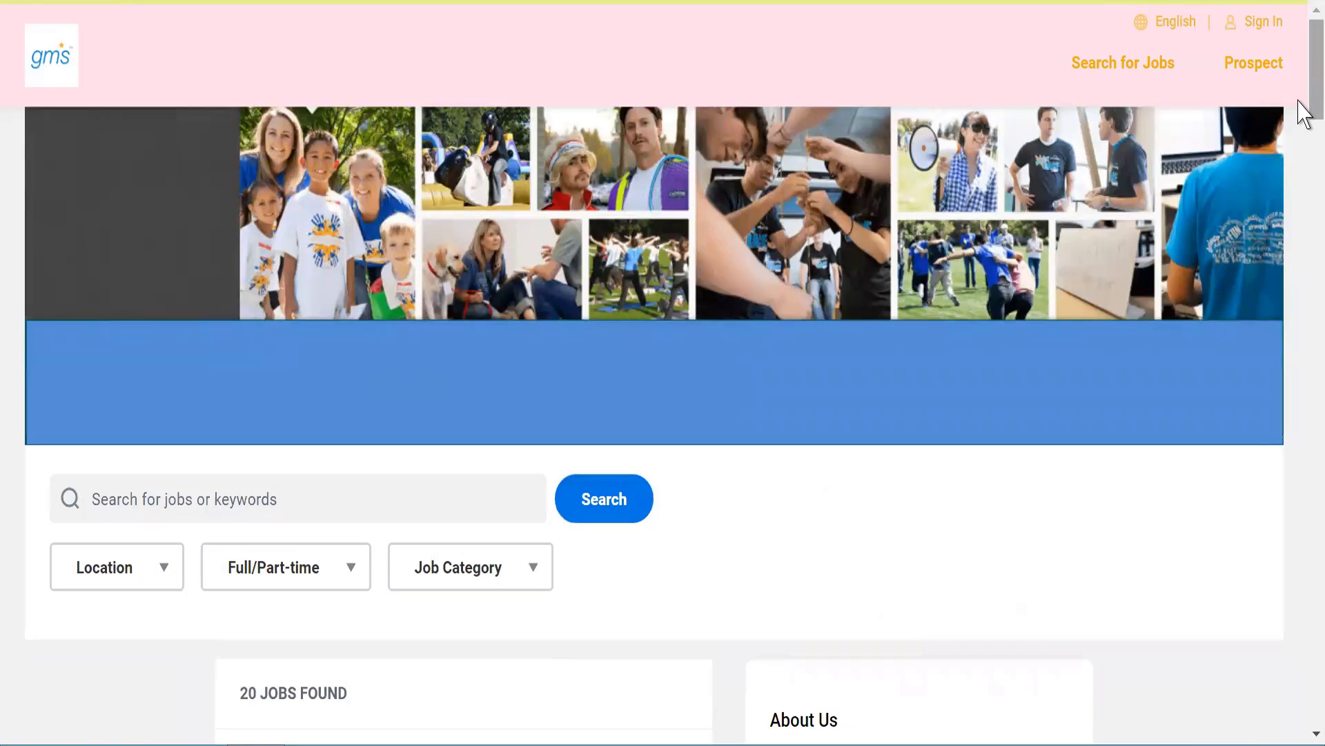
mouse_move(1299, 103)
left_mouse_down()
mouse_move(1304, 231)
mouse_move(1302, 85)
left_mouse_up()
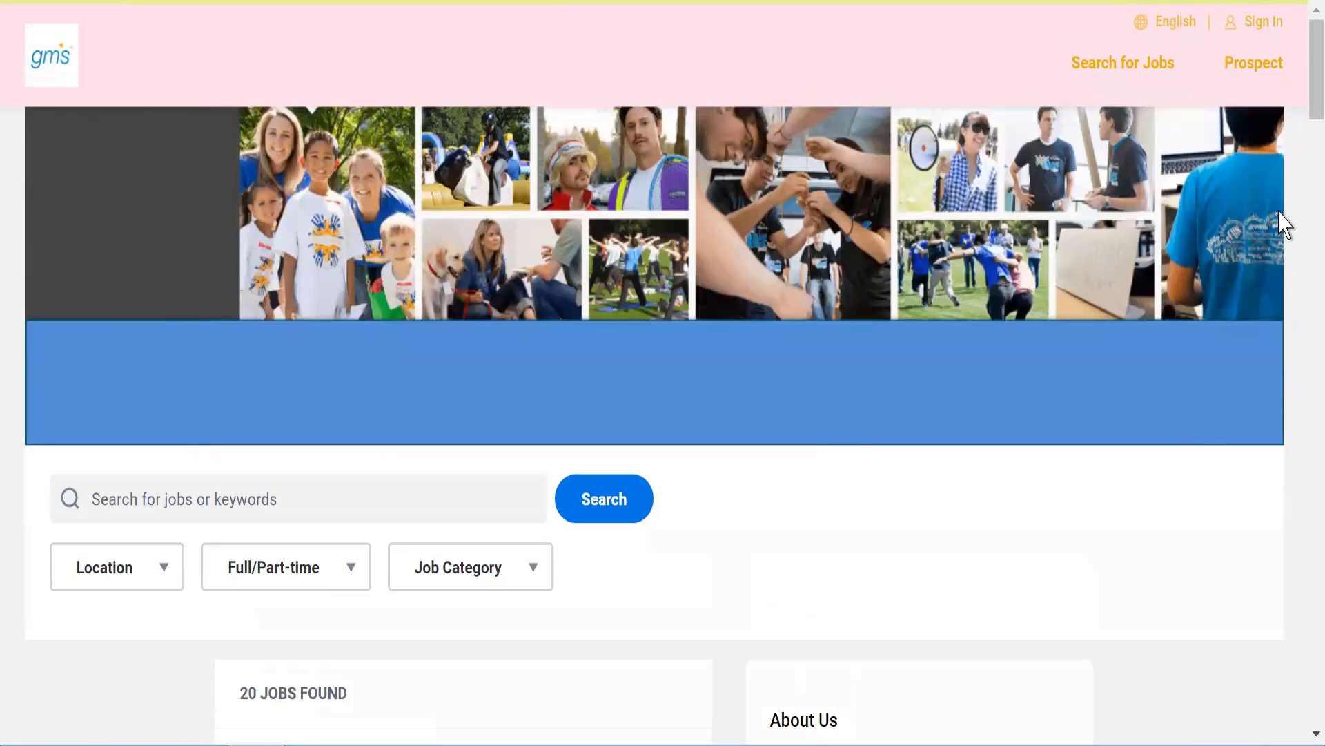
left_click_drag(1304, 100, 1296, 21)
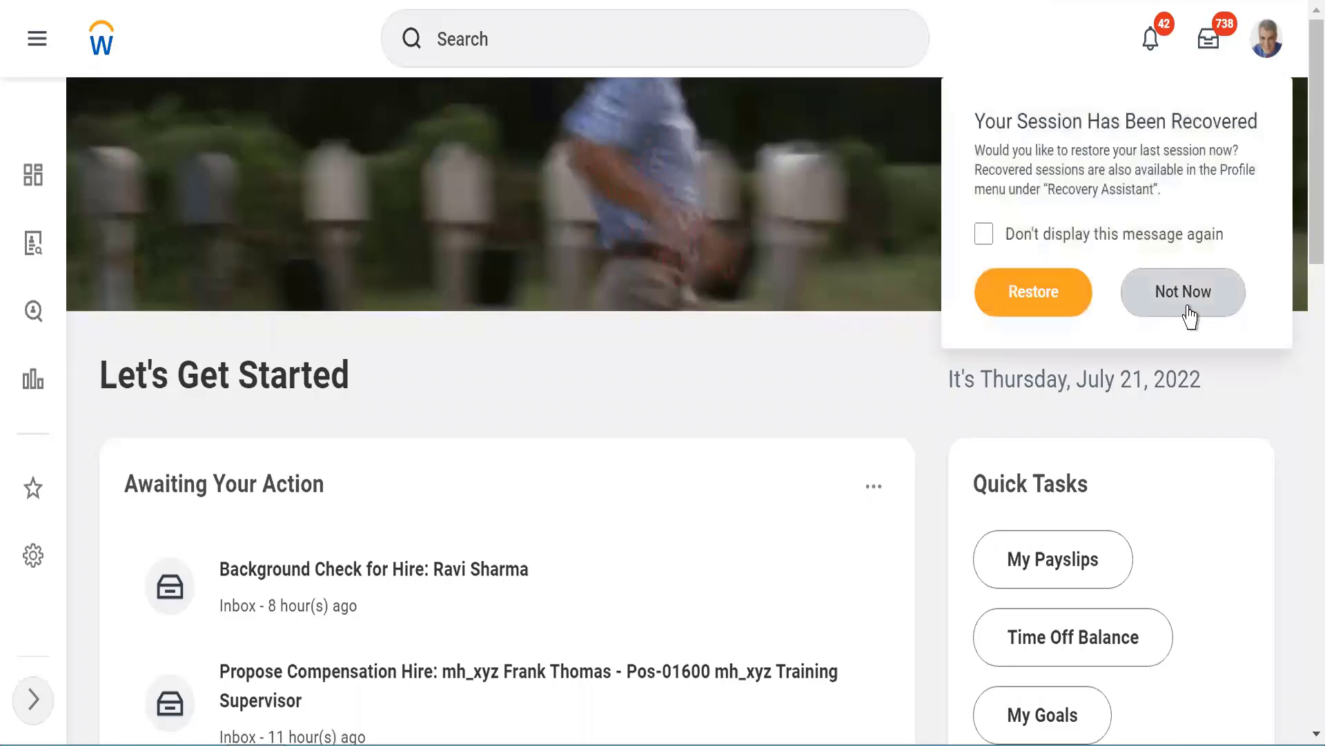
Step: Decline restoring the recovered session by choosing Not Now
left_click(1189, 316)
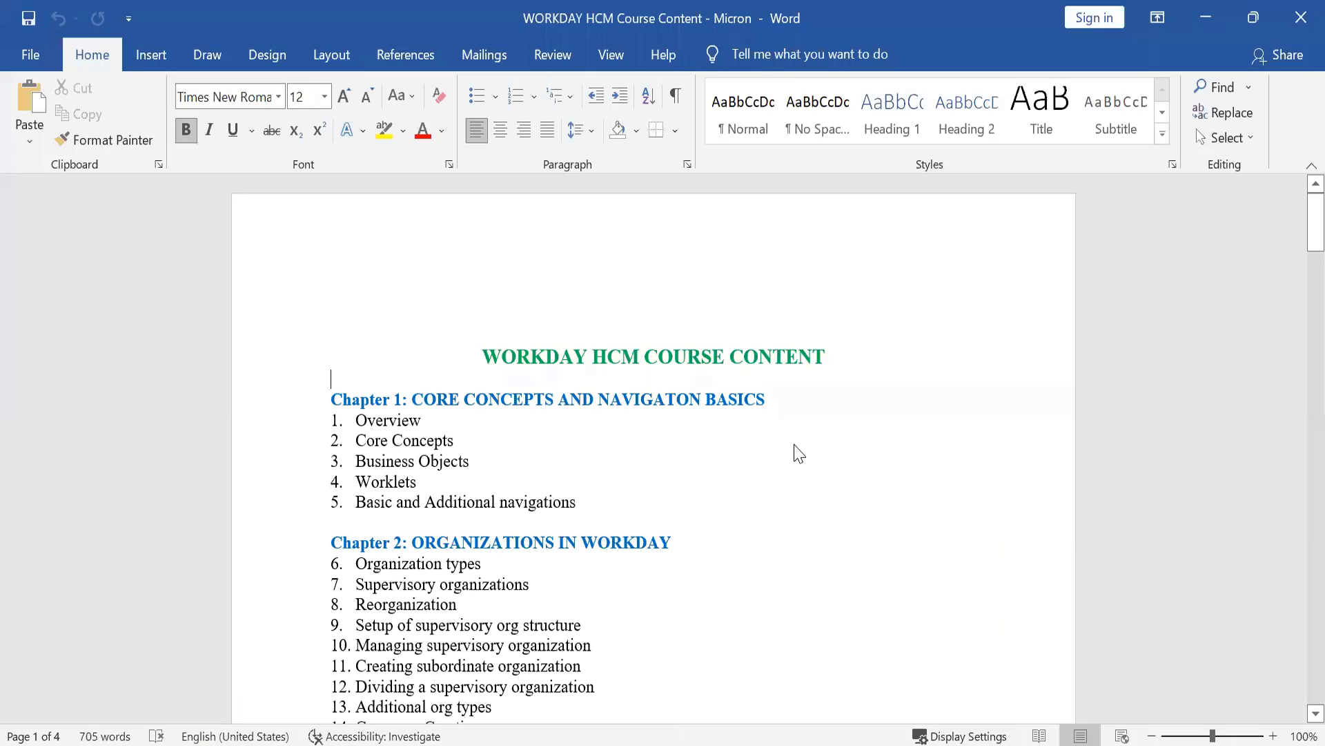
key("Down")
key("Down")
key("Down")
key("Down")
key("Down")
key("Down")
key("Down")
key("Down")
key("Down")
key("Down")
key("Down")
key("Down")
key("Down")
key("Down")
key("Down")
key("Down")
key("Down")
key("Down")
scroll(795, 444, "down", 6)
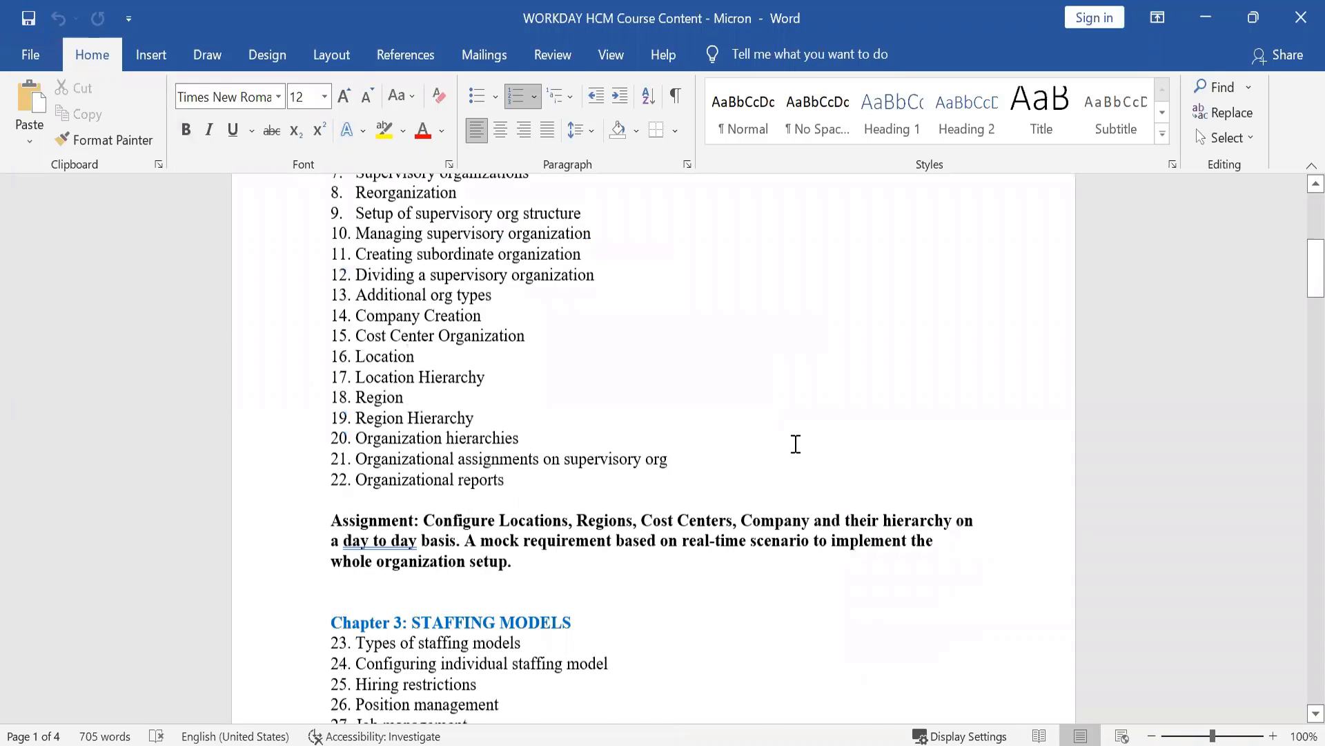
scroll(795, 449, "down", 10)
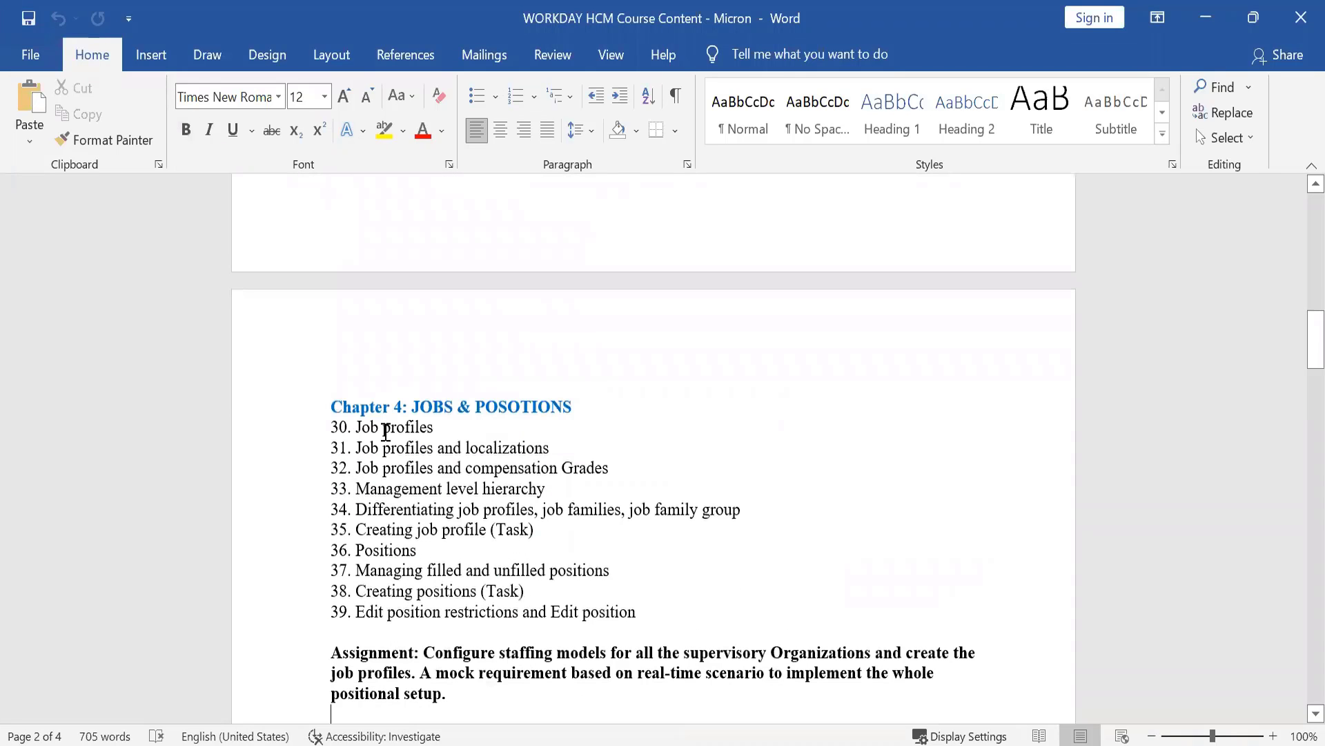
double_click(385, 429)
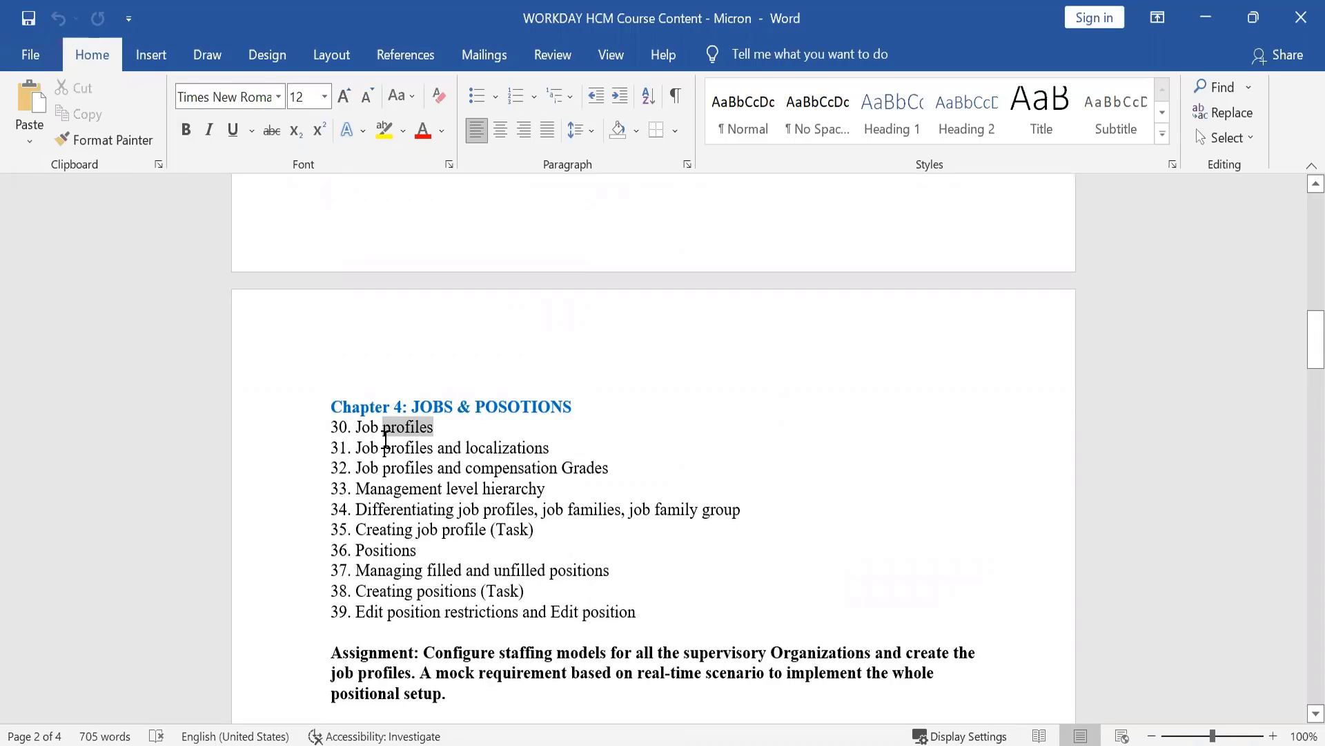
triple_click(386, 447)
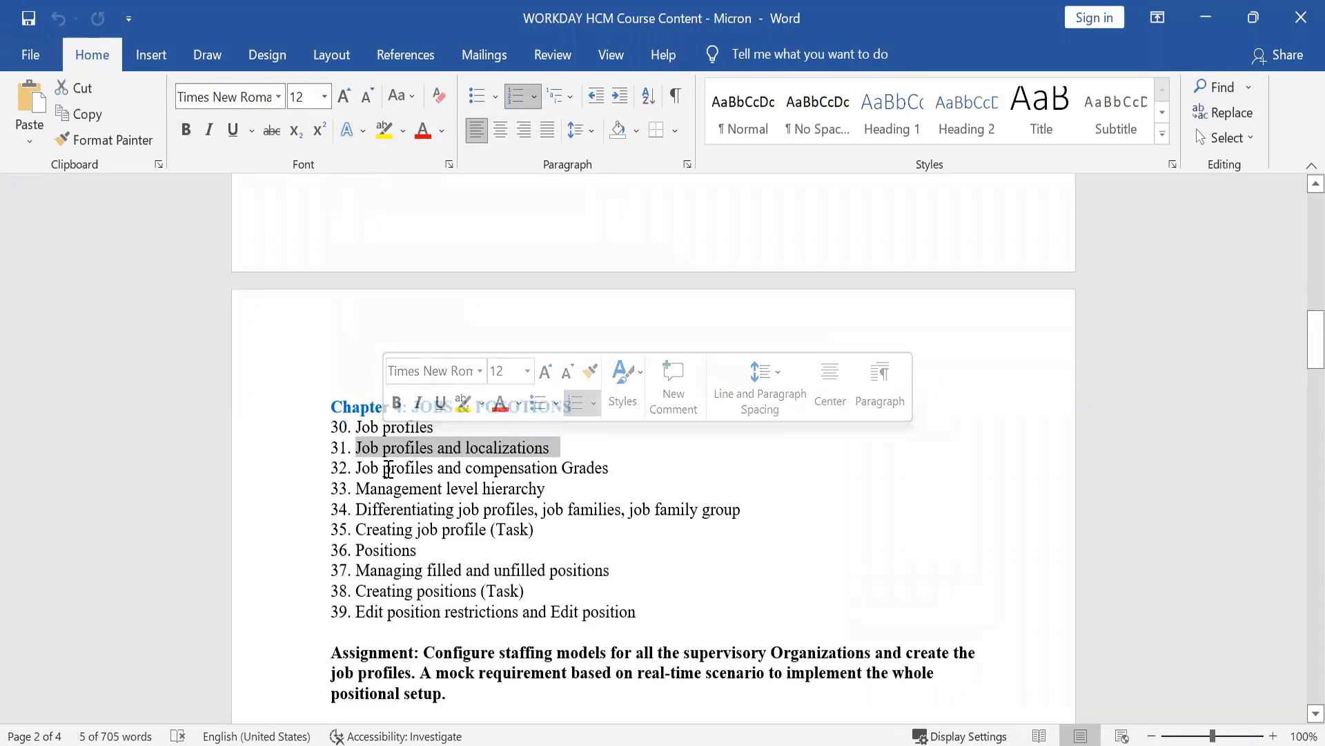
triple_click(388, 470)
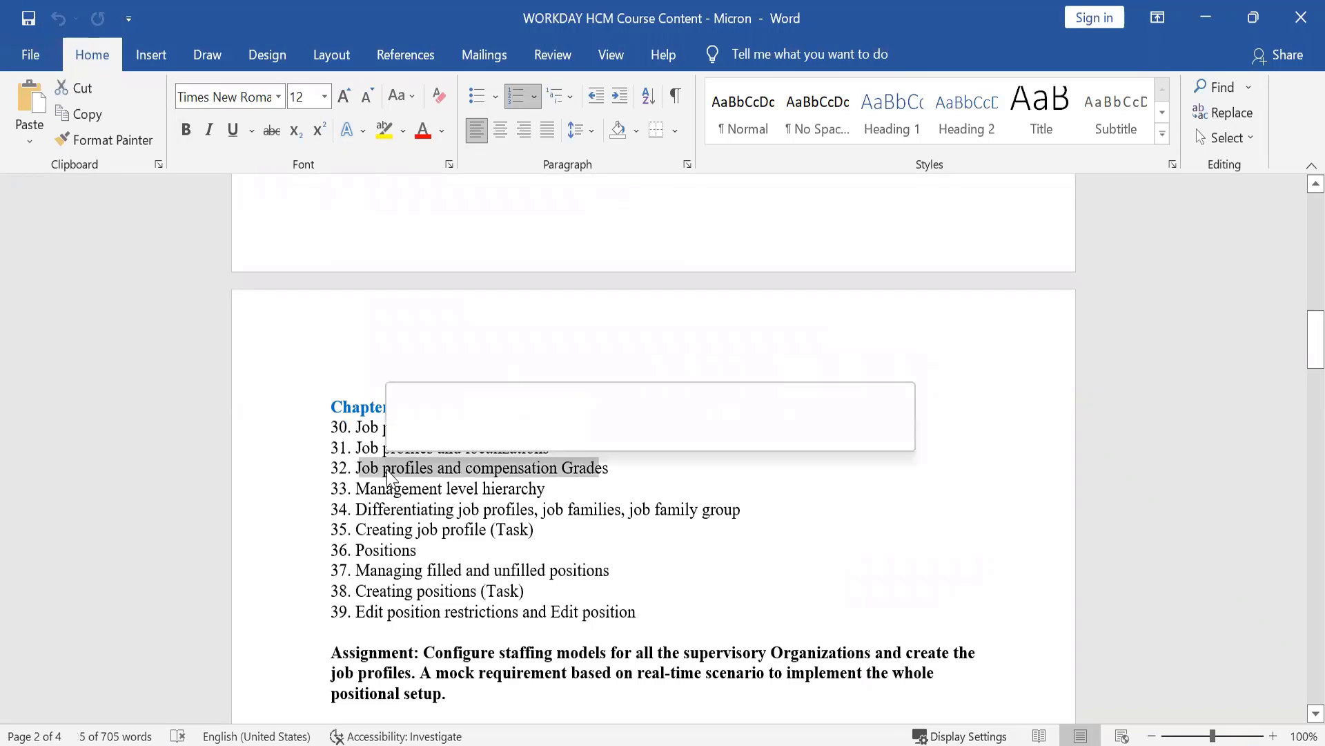
left_click(473, 469)
left_click_drag(467, 469, 605, 469)
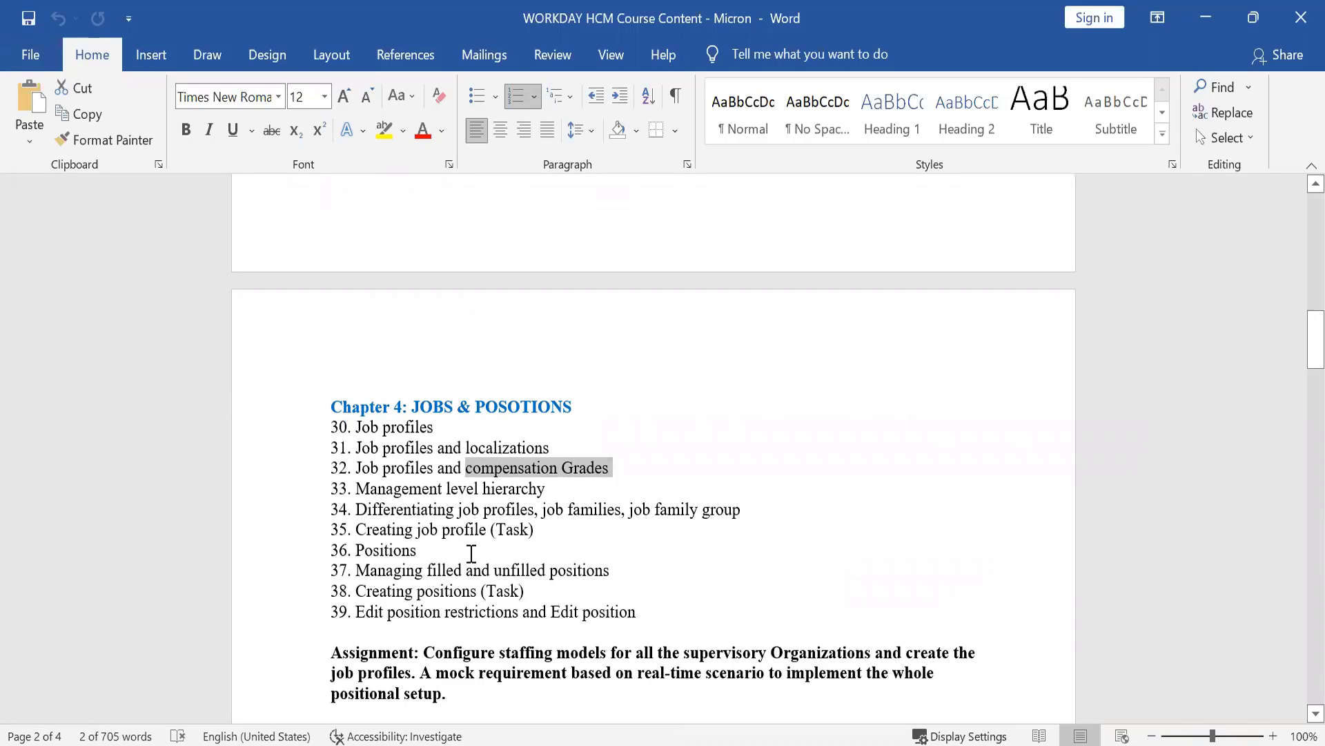
triple_click(367, 490)
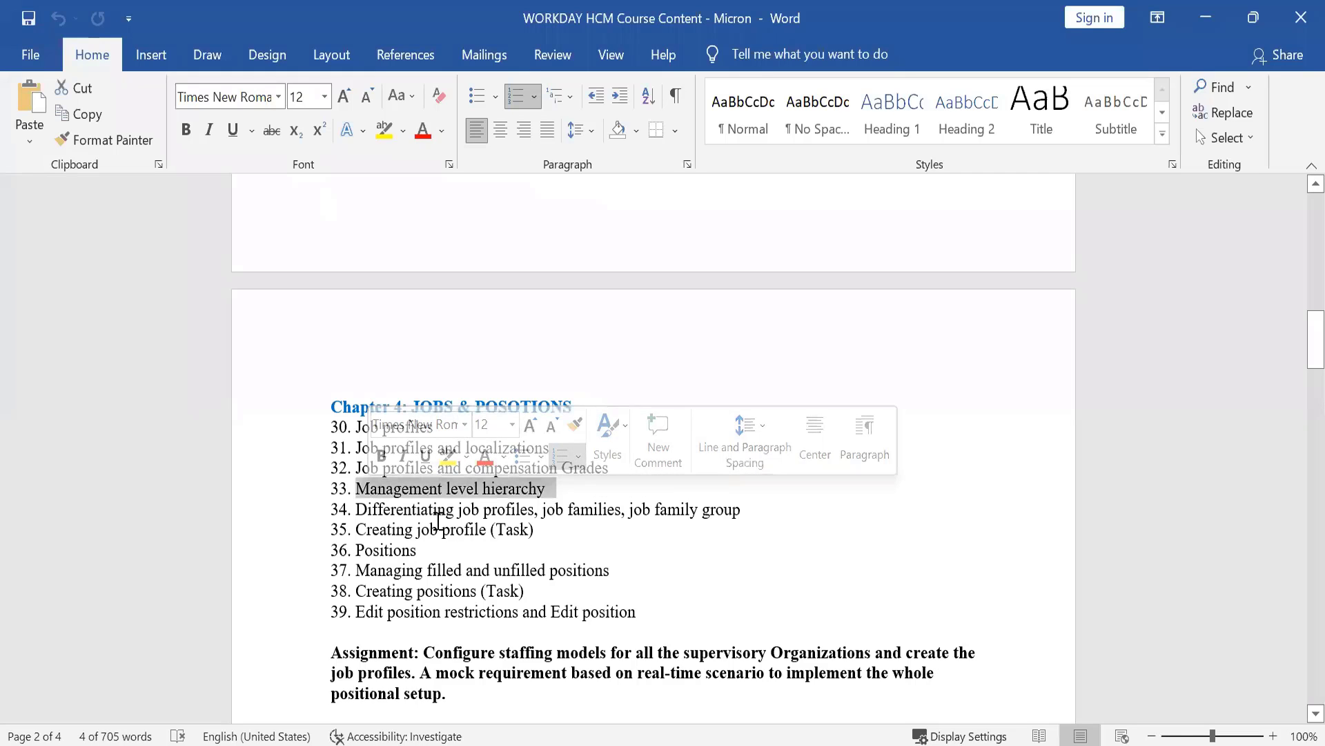
left_click_drag(456, 512, 740, 512)
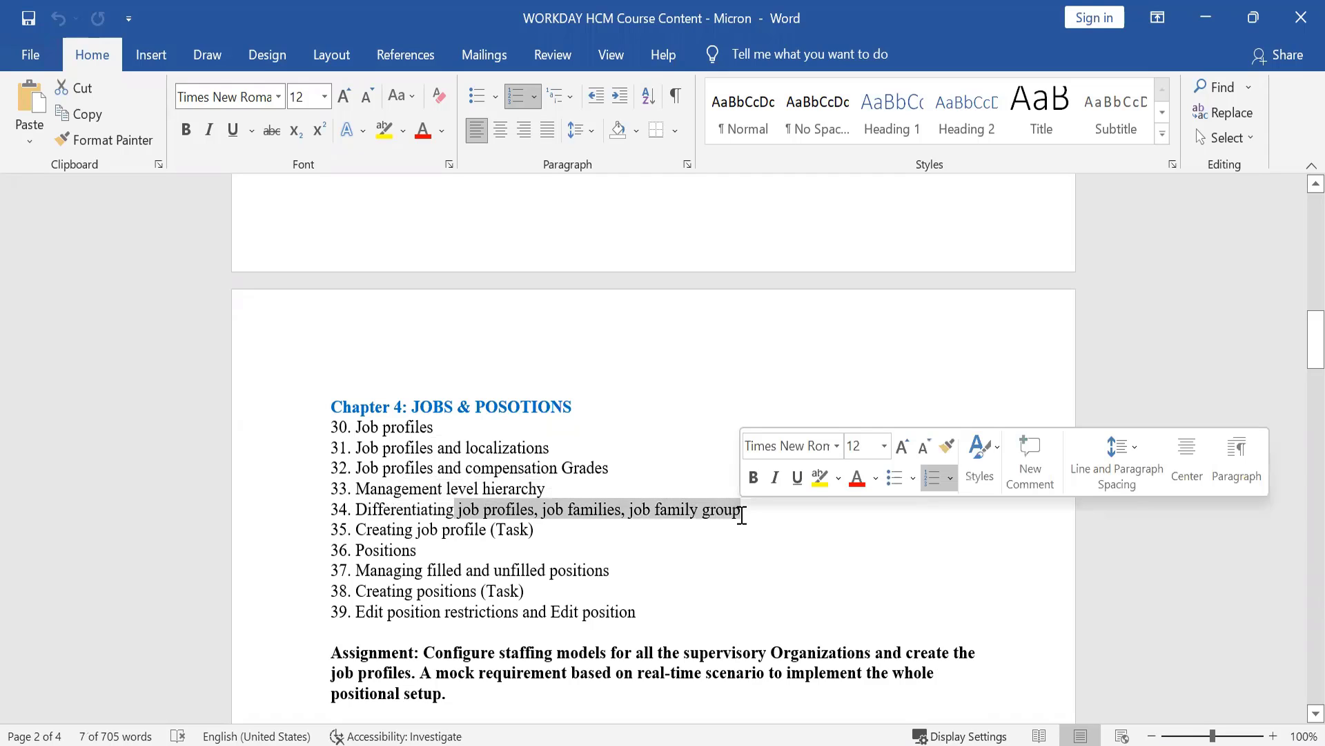
left_click(579, 546)
left_click_drag(378, 528, 541, 528)
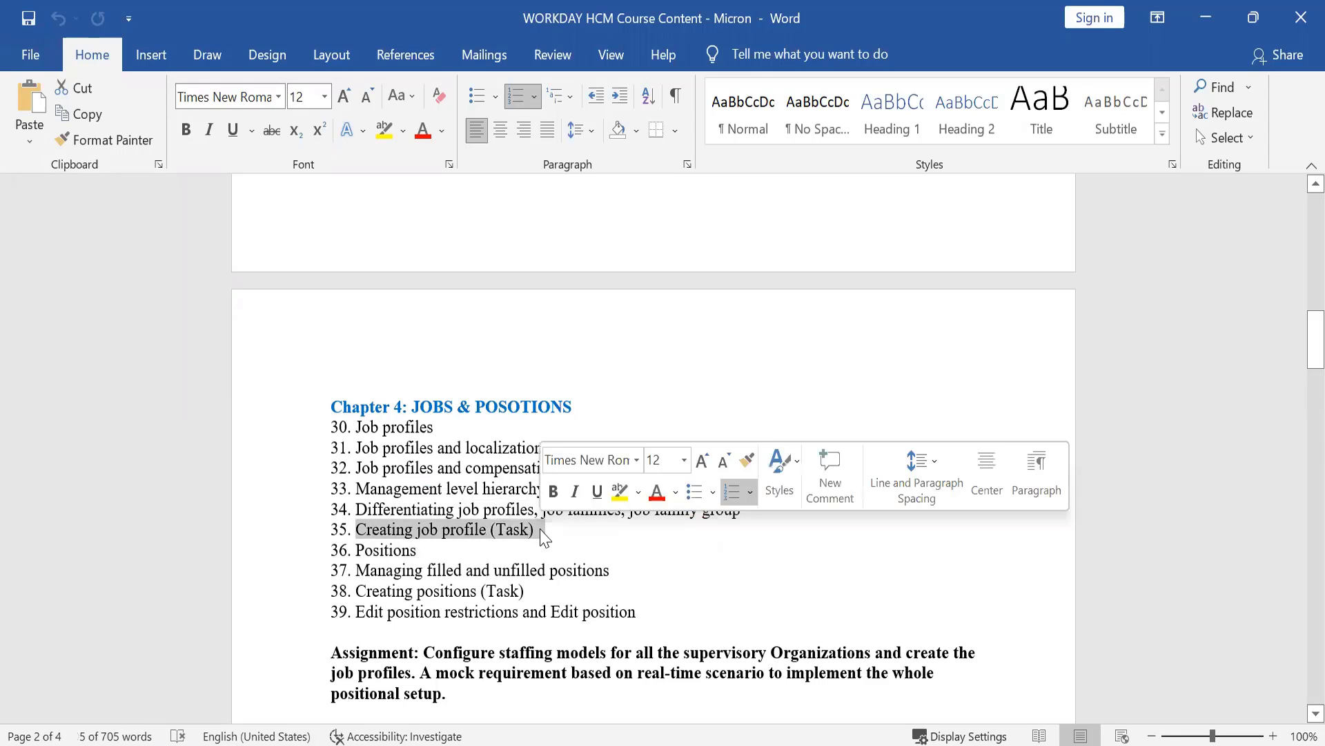
double_click(370, 549)
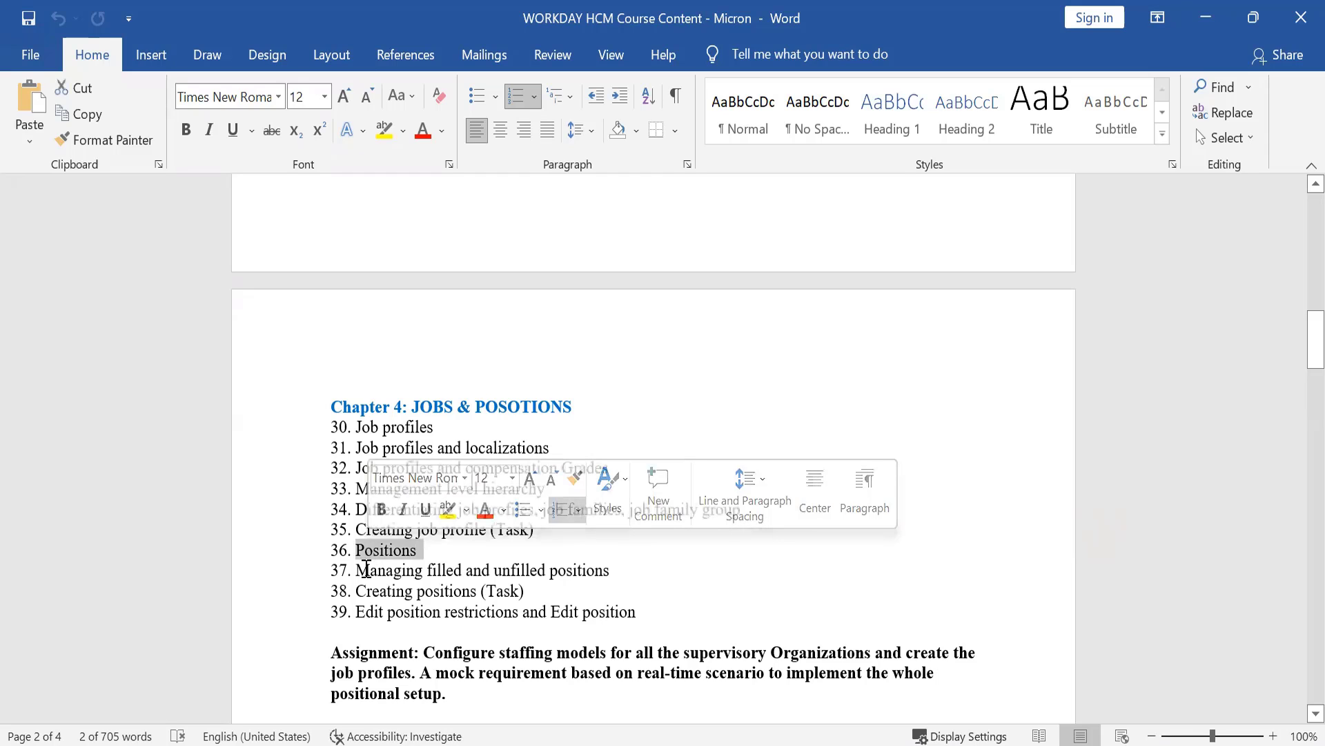
left_click_drag(366, 570, 404, 579)
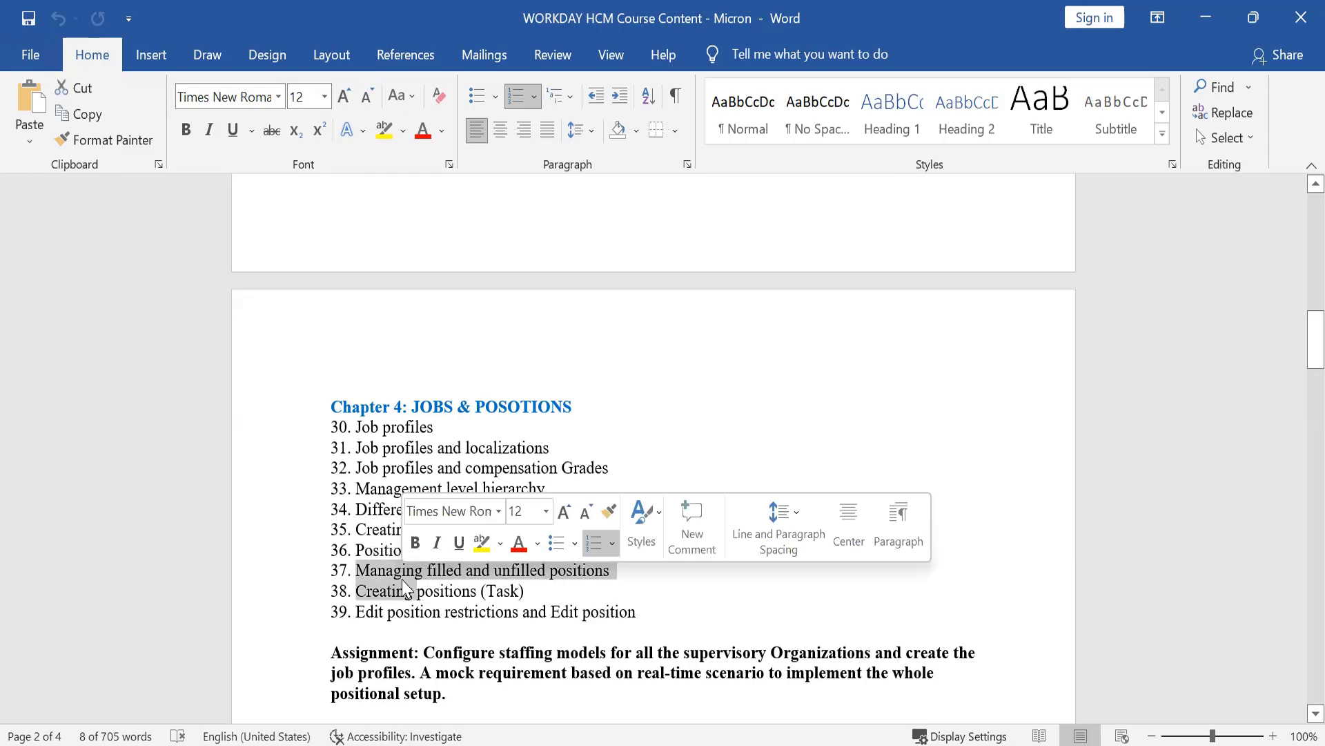
double_click(535, 573)
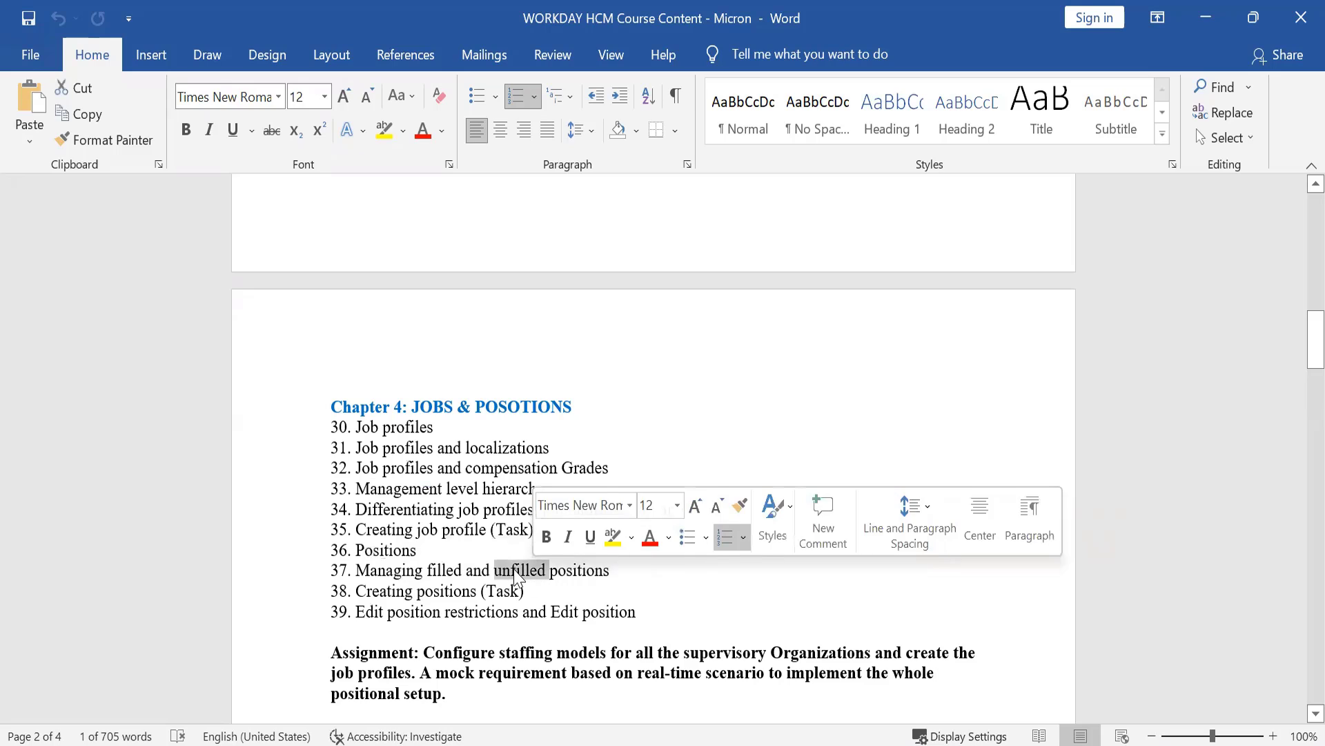
left_click(517, 571)
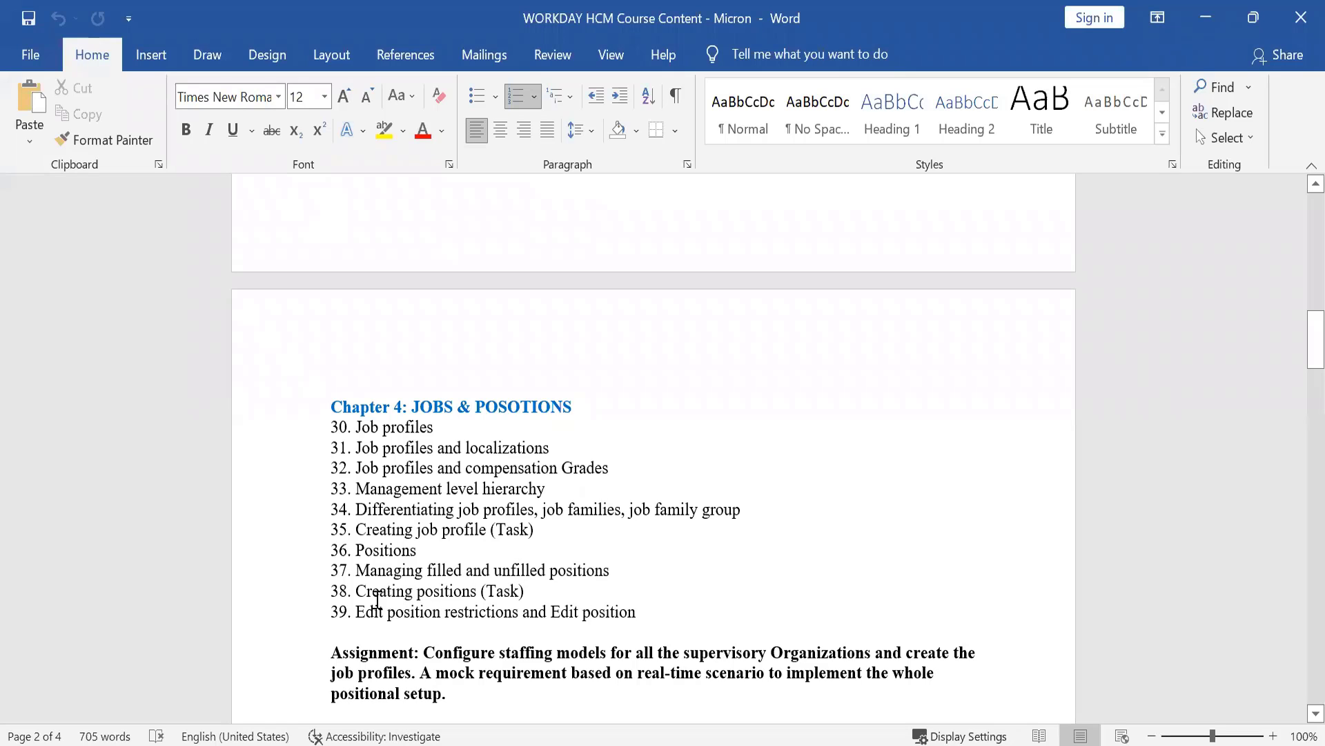
left_click_drag(377, 598, 483, 595)
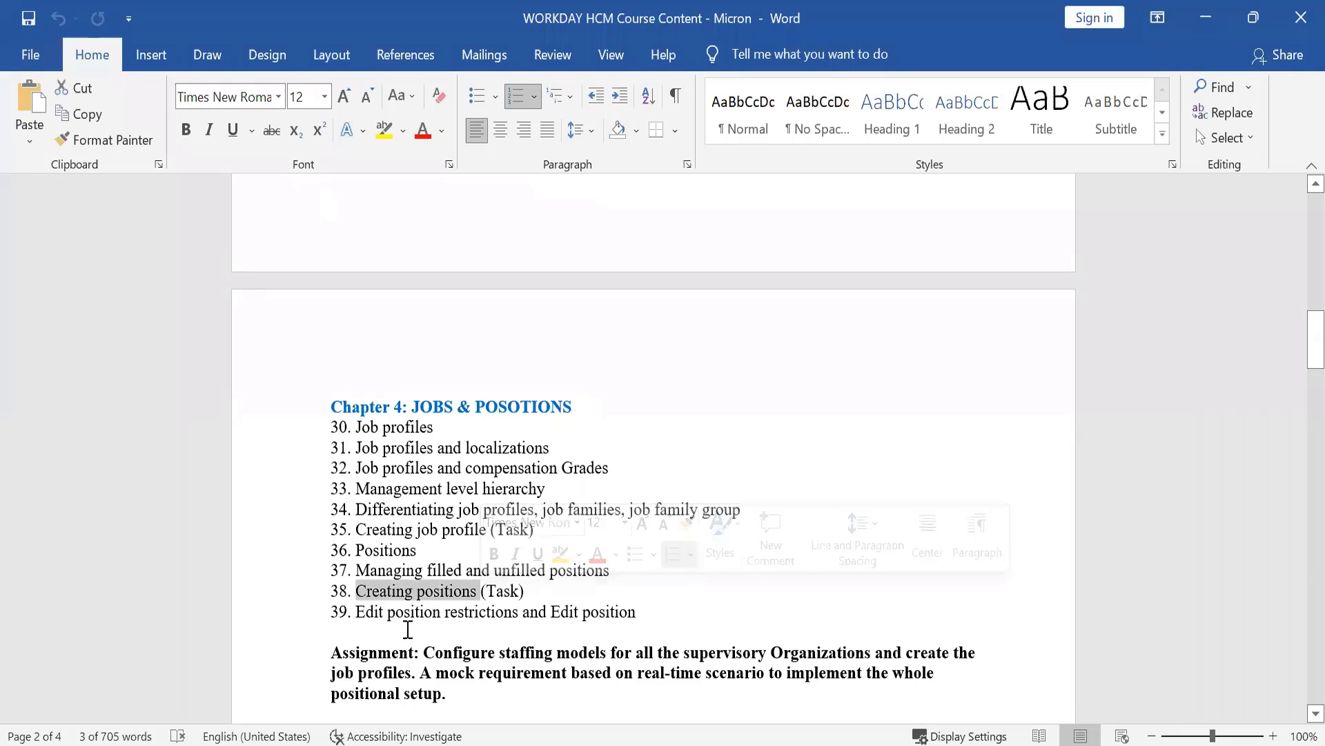
left_click_drag(374, 612, 492, 617)
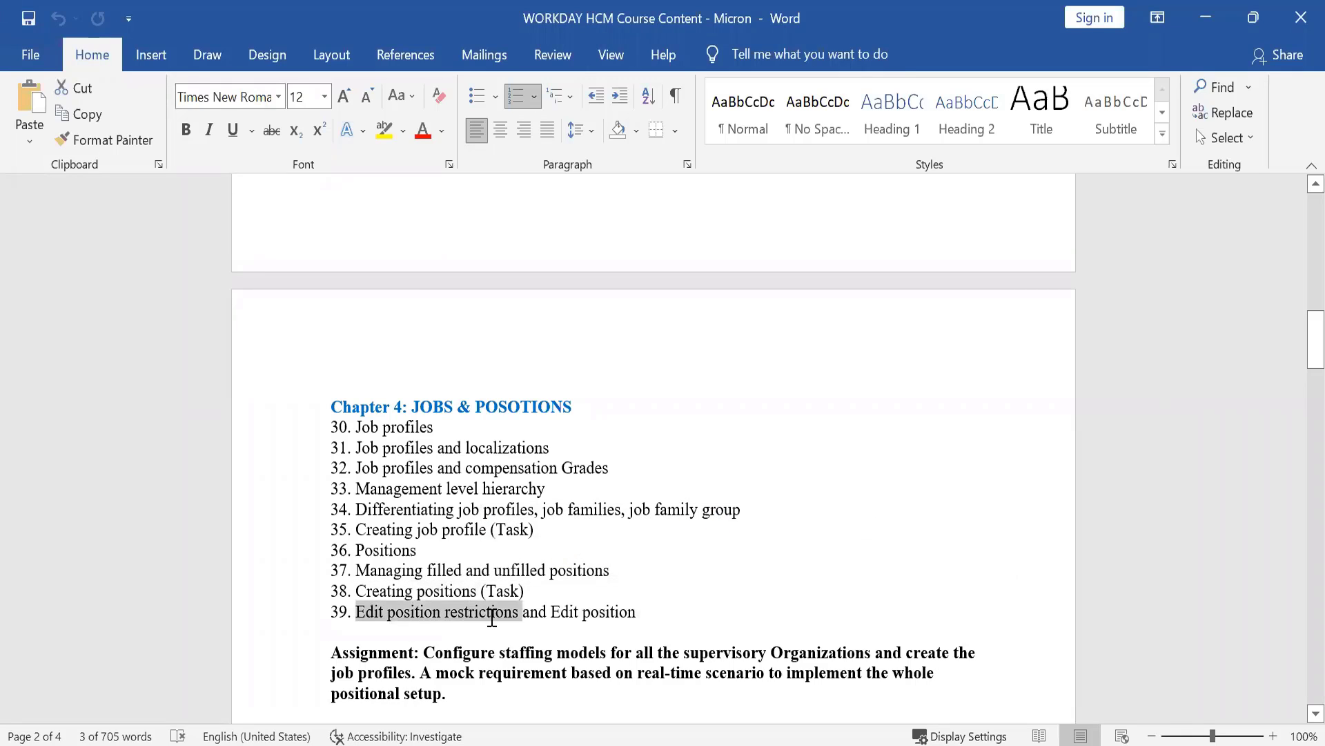
double_click(566, 613)
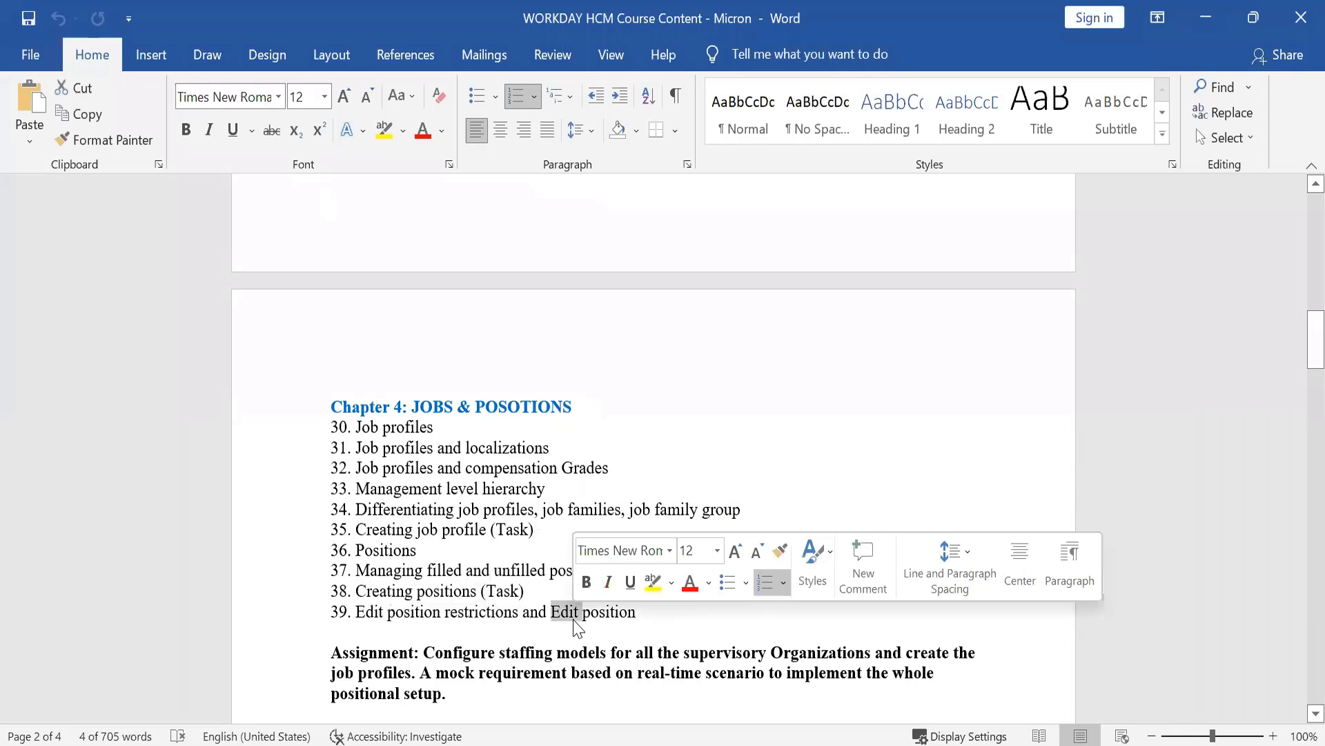
left_click(519, 612)
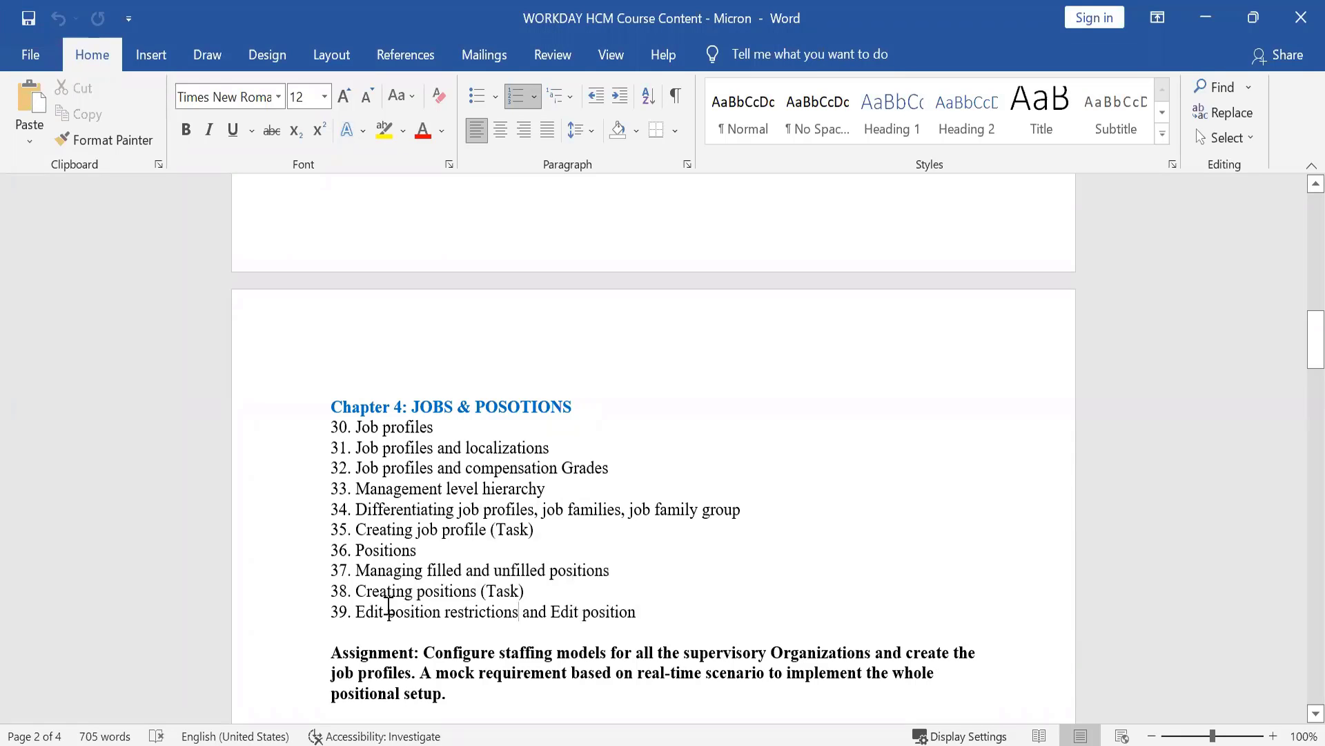
left_click_drag(355, 612, 448, 611)
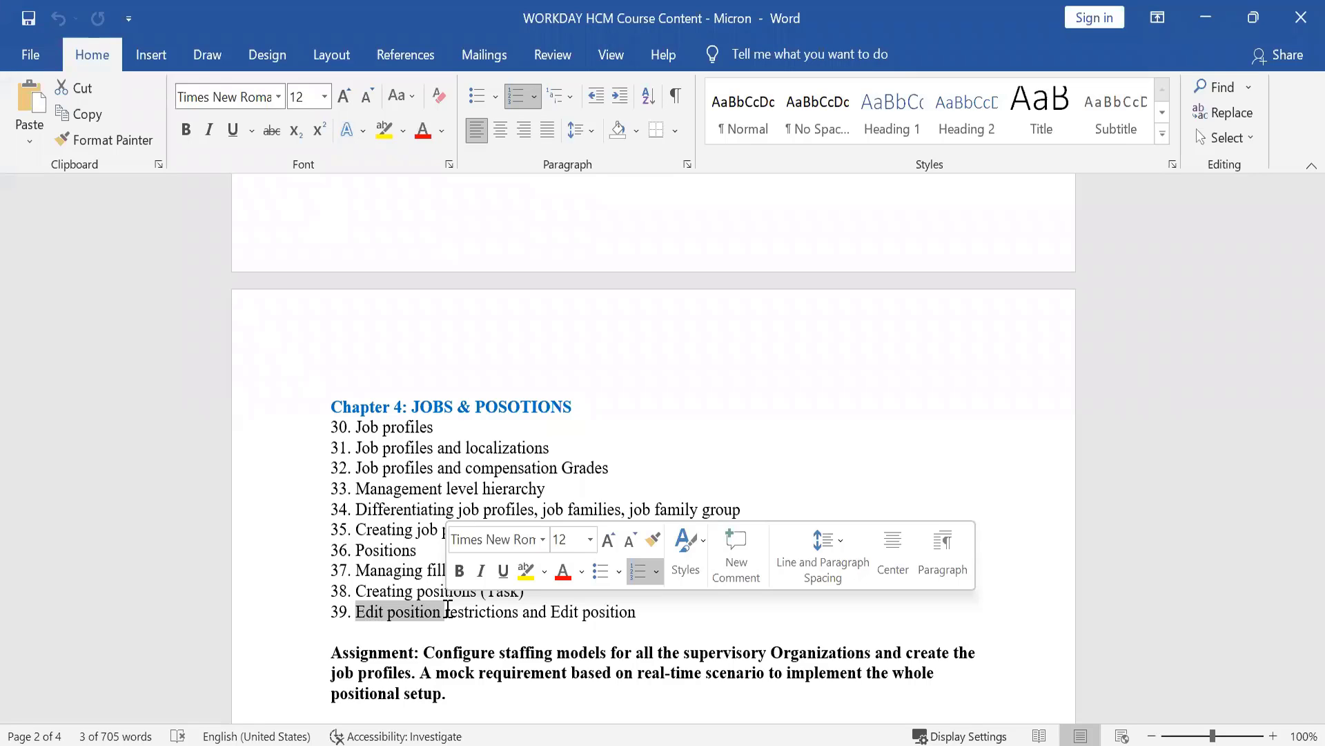
left_click(447, 610)
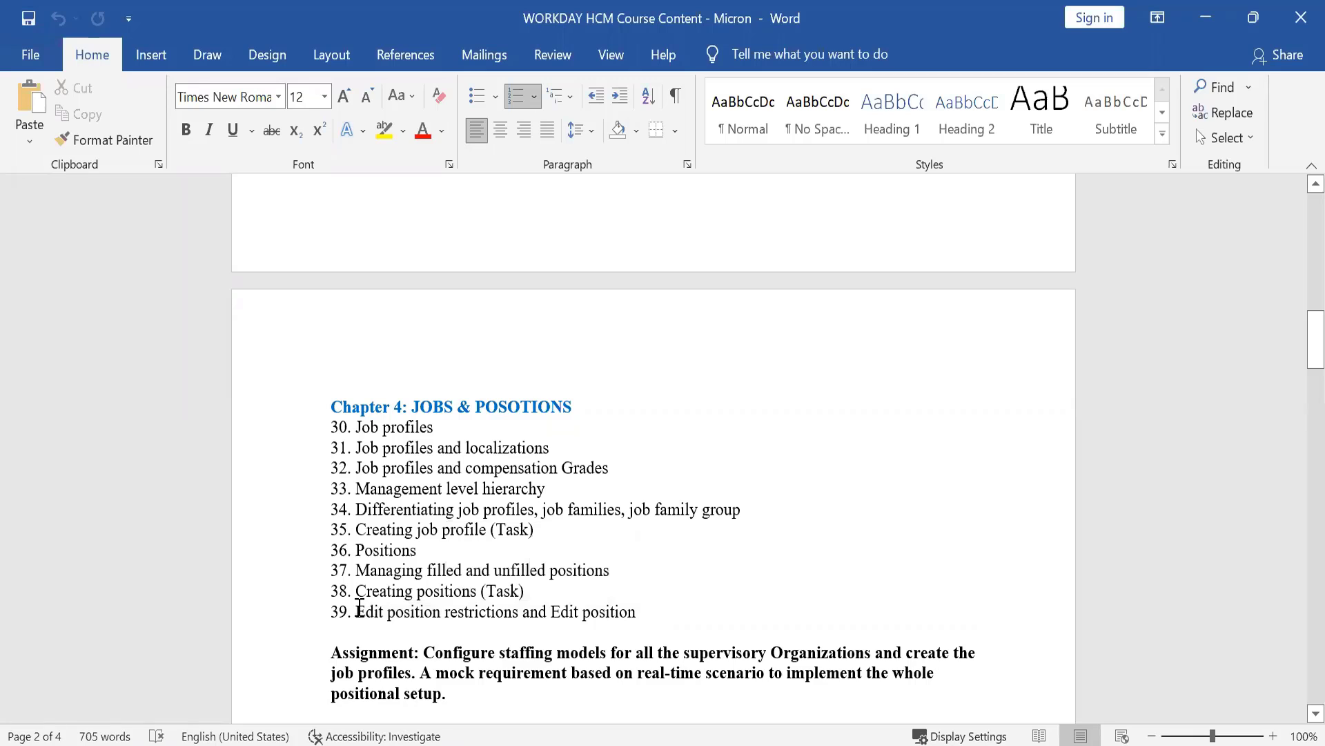
left_click_drag(359, 608, 408, 624)
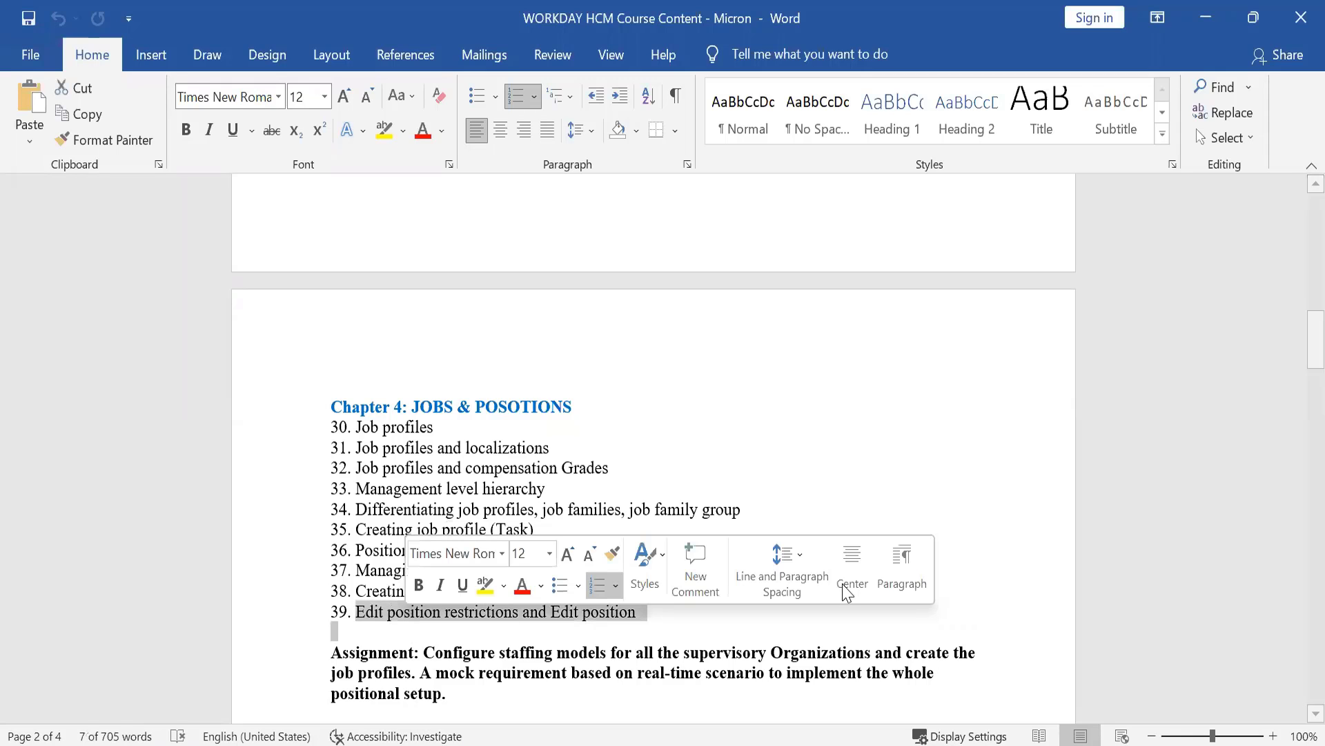
left_click_drag(1292, 338, 1298, 421)
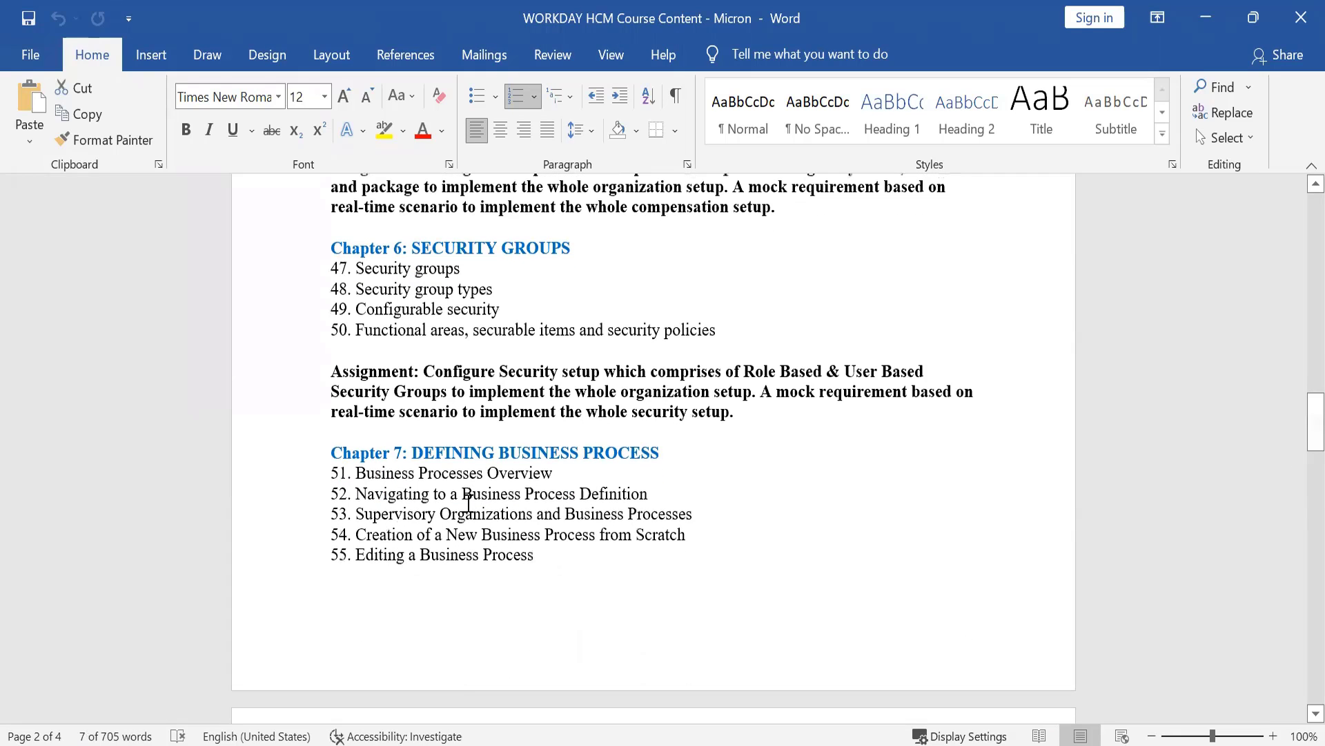
left_click_drag(422, 475, 481, 562)
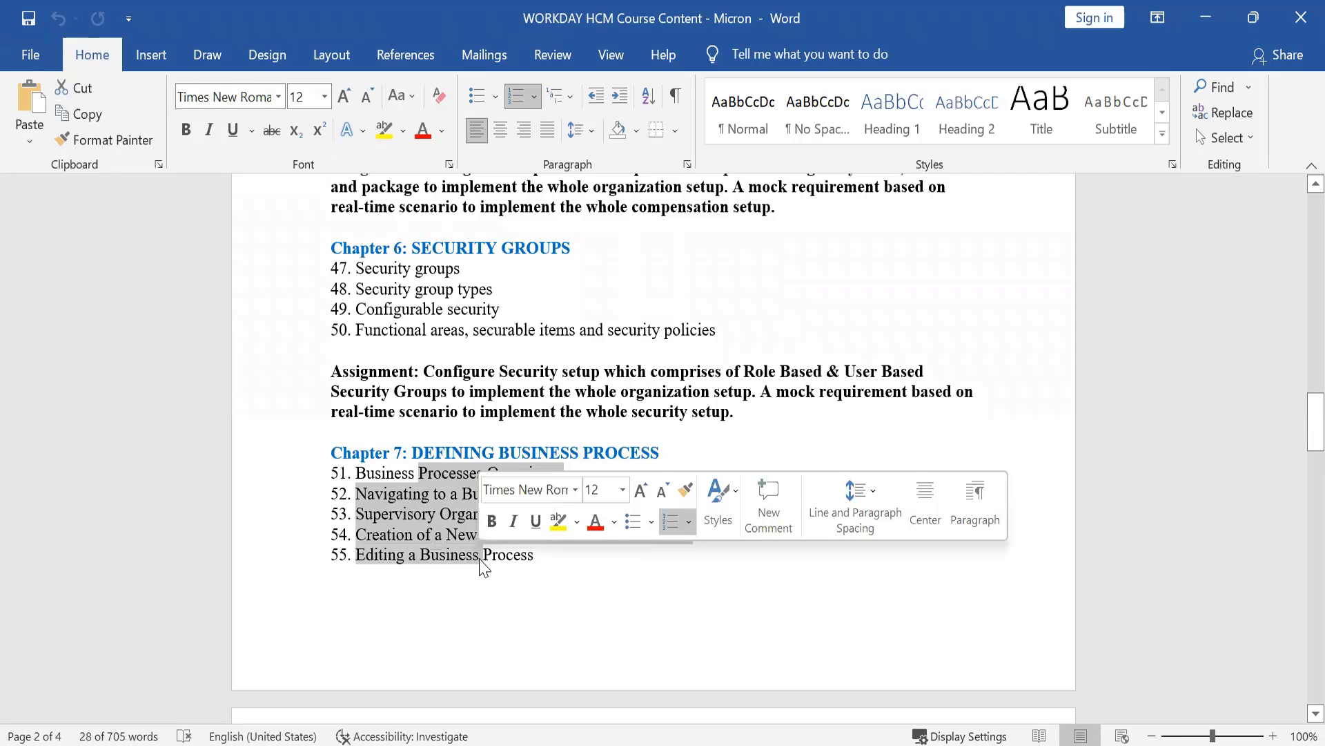
left_click(478, 408)
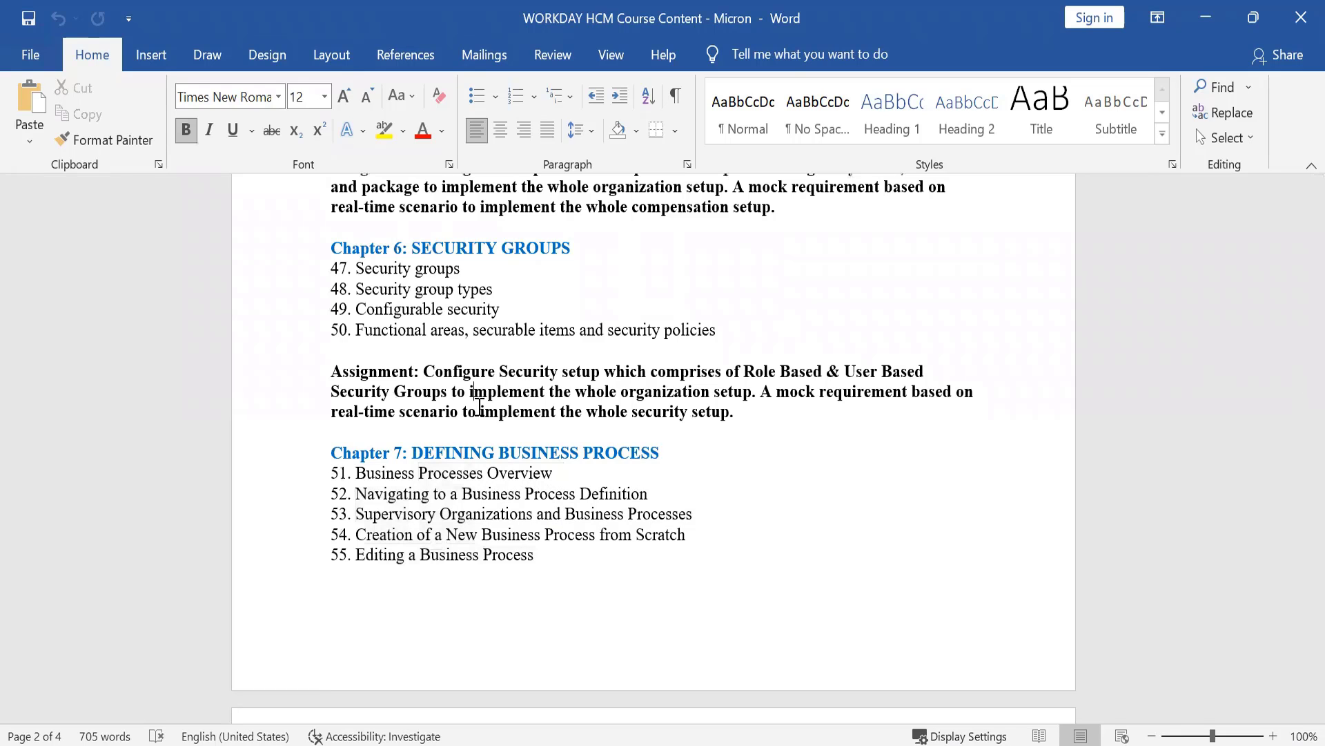
key("Up")
key("Up")
key("Up")
key("Up")
key("Up")
key("Up")
key("Up")
key("Up")
key("Up")
key("Up")
key("Up")
key("Up")
key("Up")
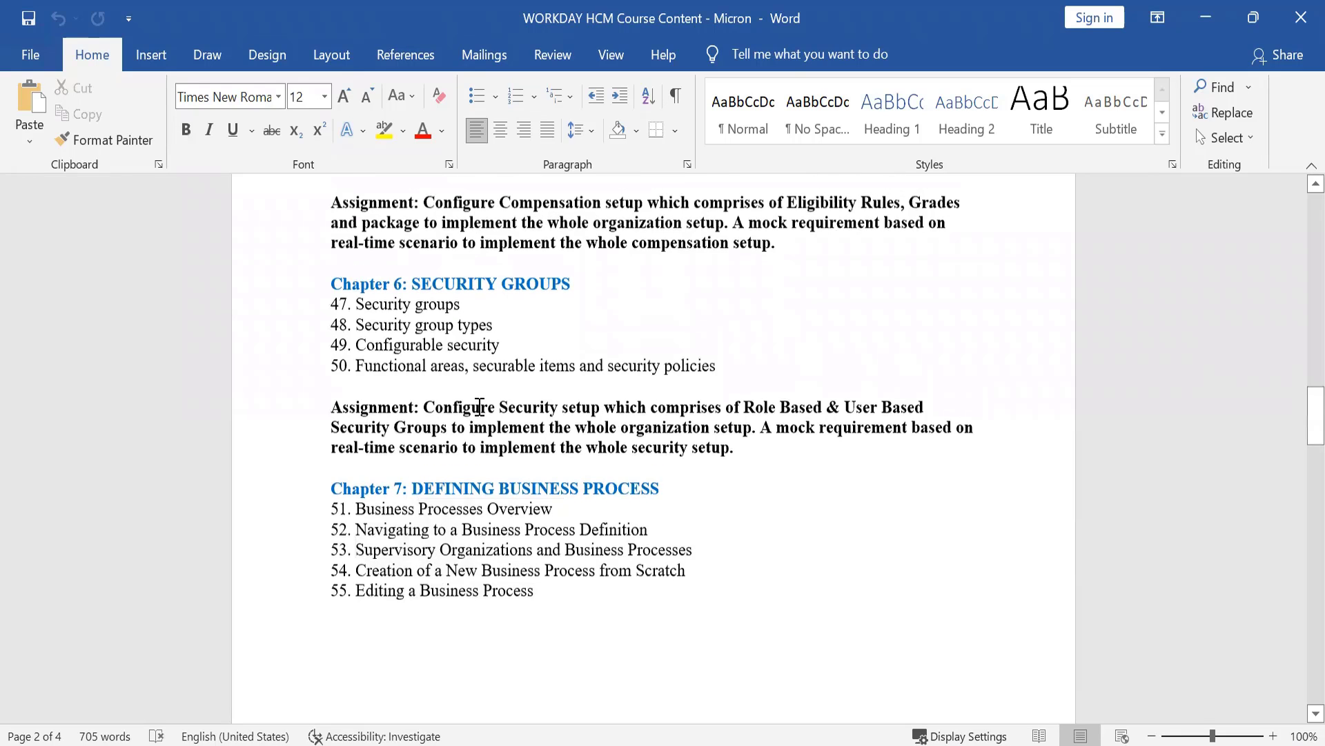
key("Up")
key("Up")
key("Up")
key("Up")
key("Up")
key("Up")
key("Up")
key("Up")
key("Up")
key("Up")
key("Up")
key("Up")
key("Up")
key("Up")
key("Up")
key("Up")
key("Up")
key("Up")
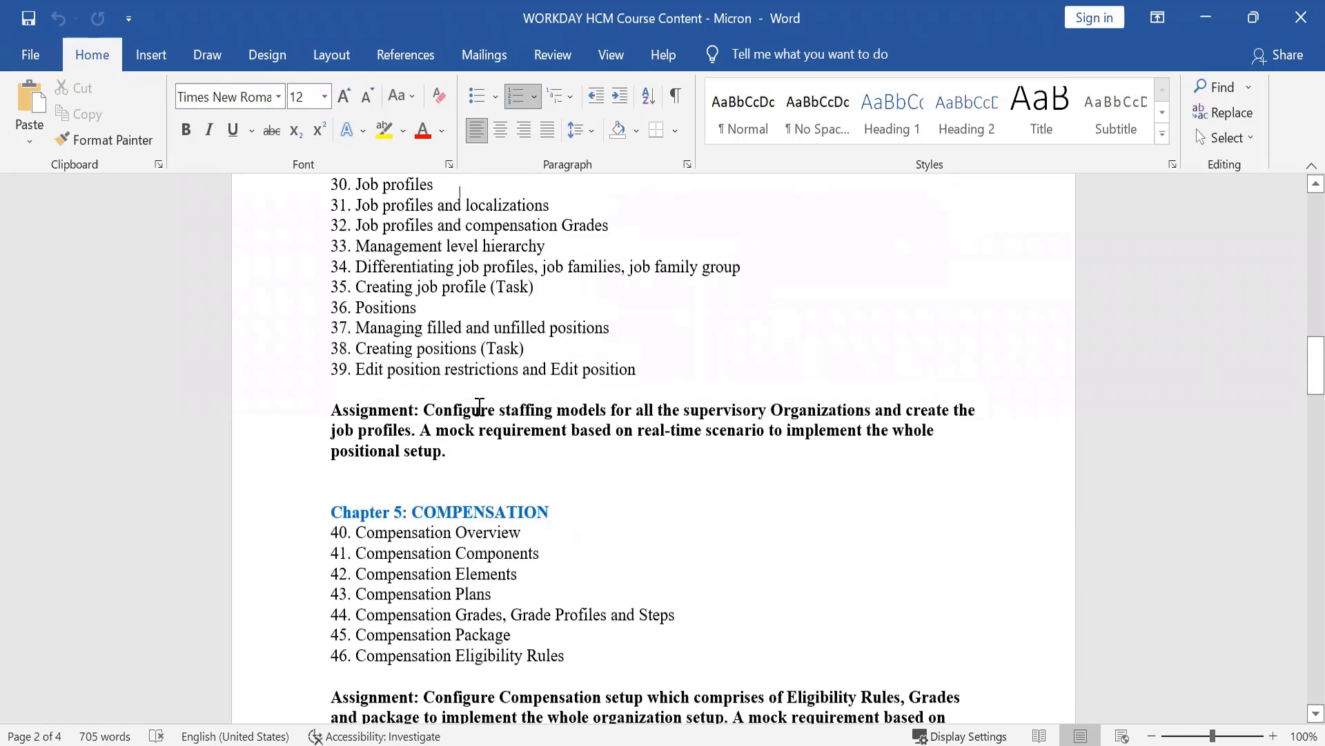
key("Down")
key("Down")
key("Down")
key("Down")
key("Down")
key("Down")
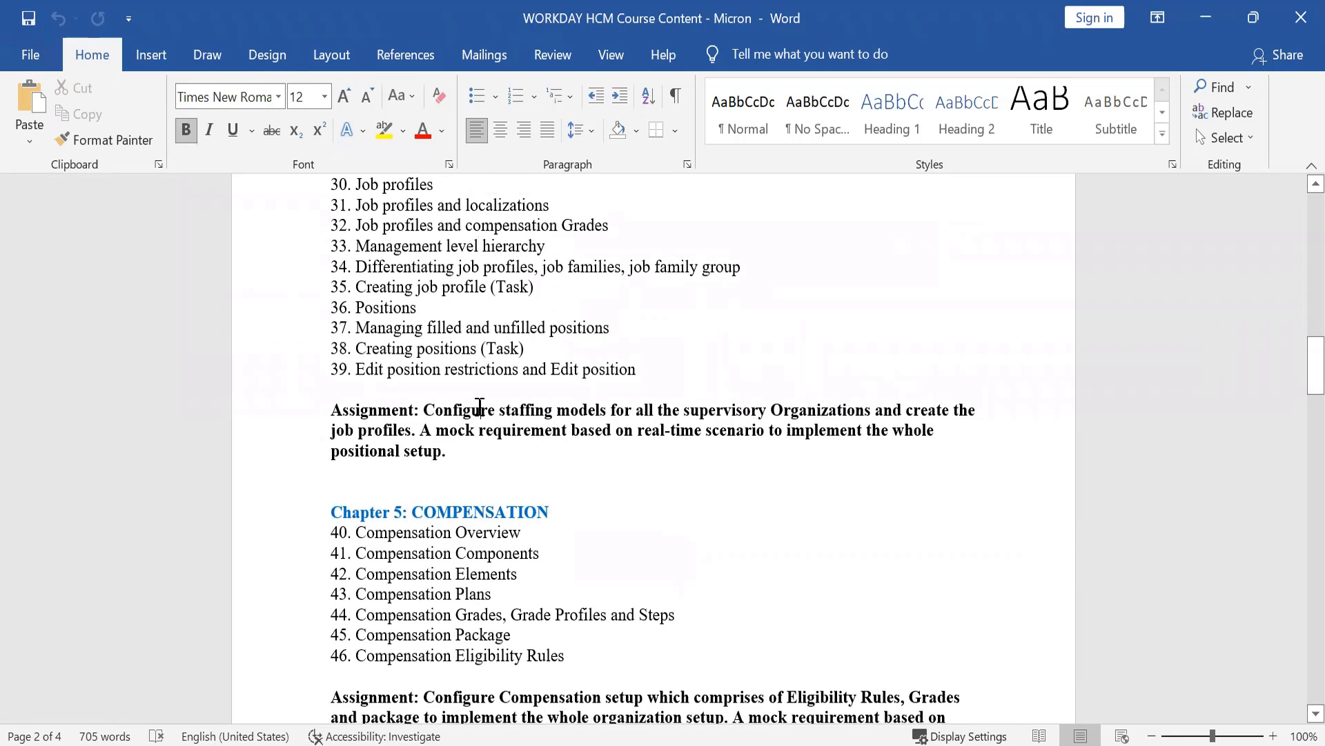
key("Down")
key("Down")
key("Down")
key("Down")
key("Down")
key("Down")
key("Down")
key("Down")
key("Down")
key("Up")
key("Up")
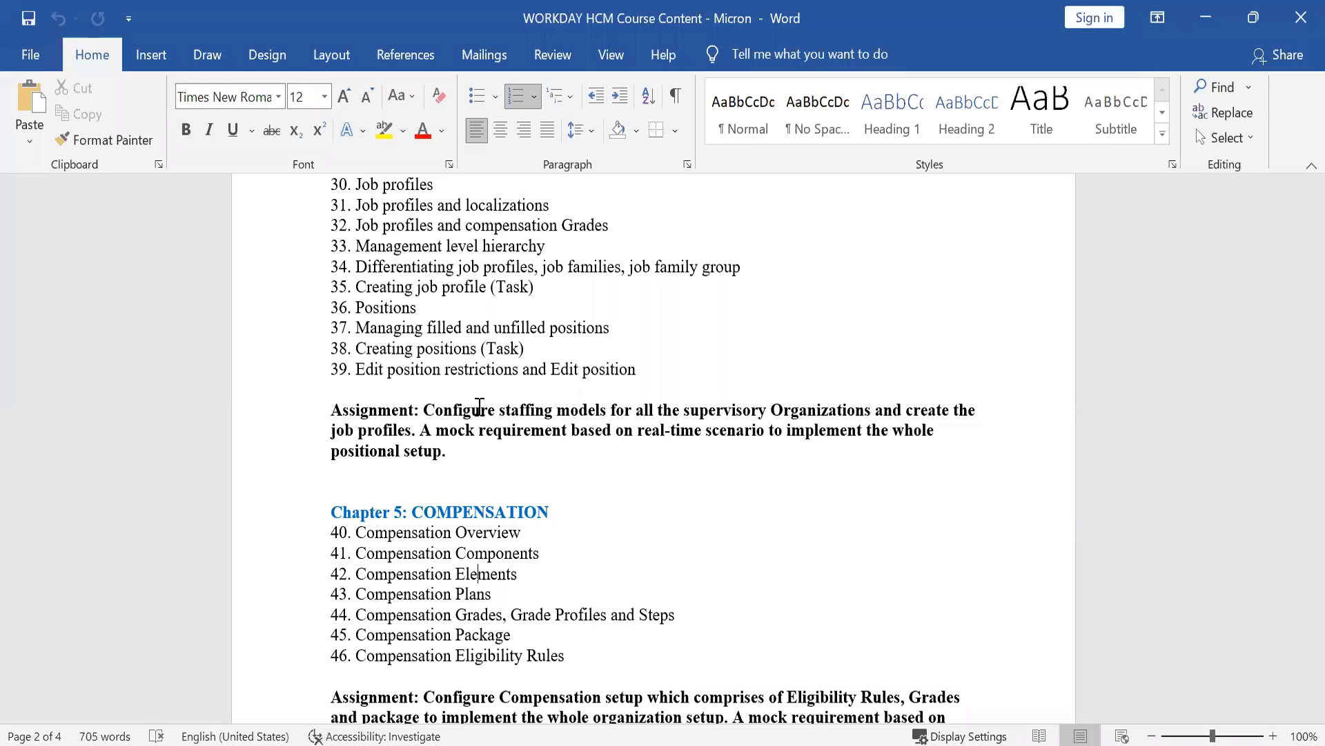
key("Up")
key("Up")
key("Up")
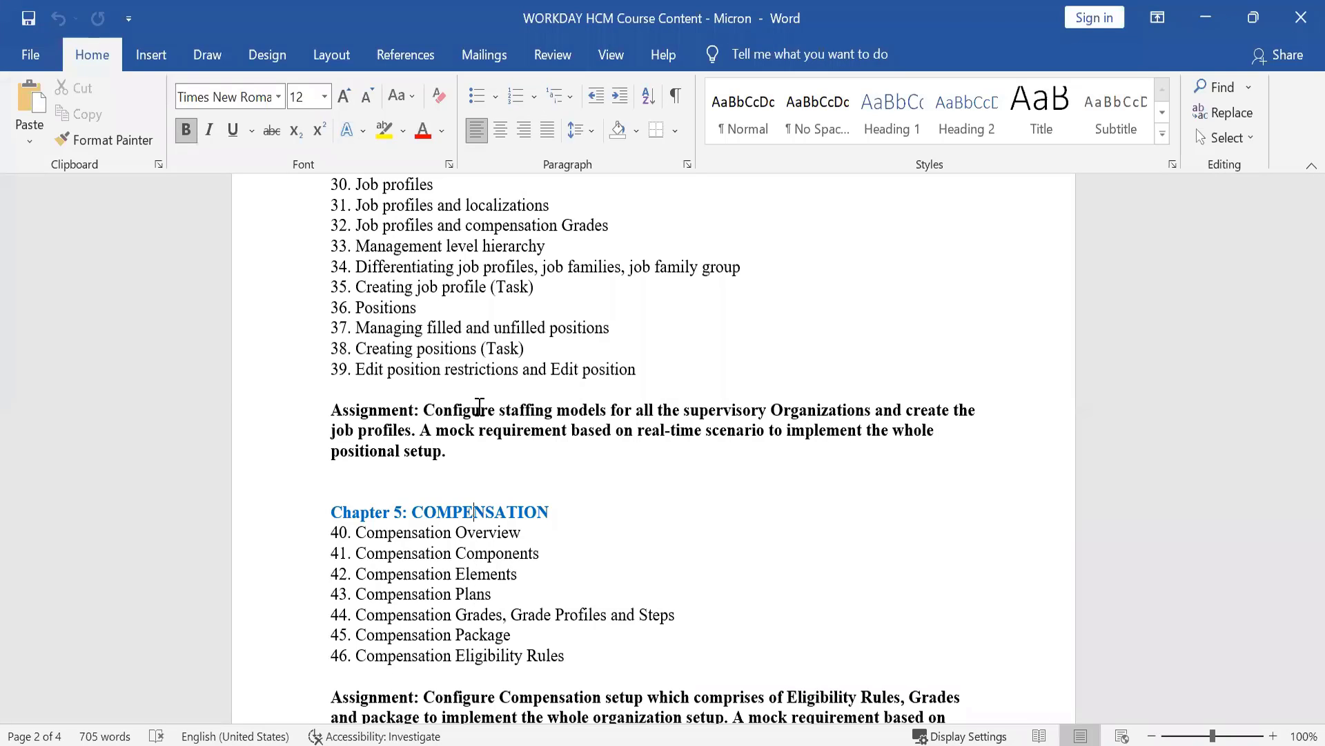